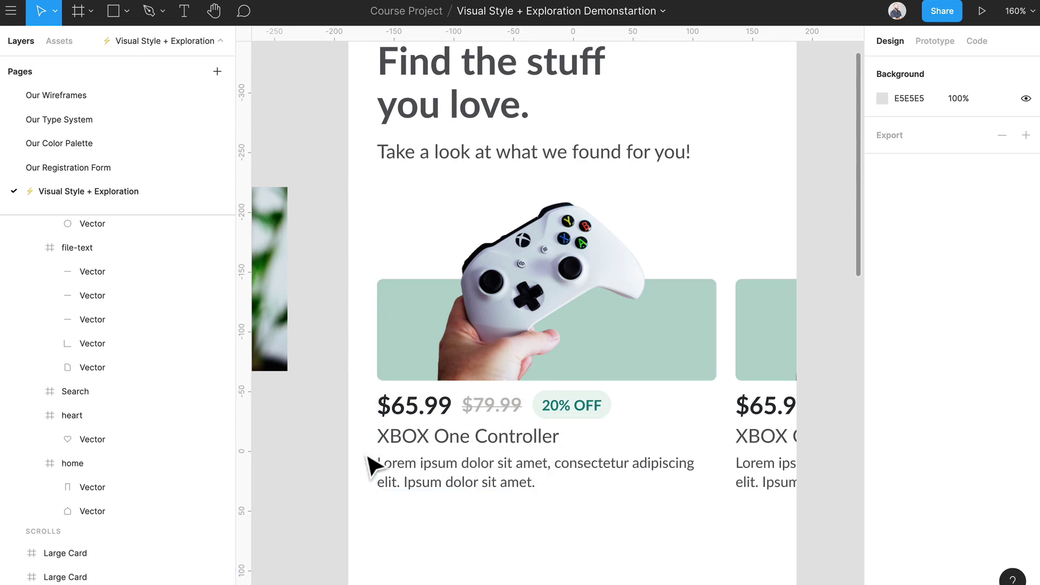
Step: Inspect the XBOX product card's groups and text layers, undoing an accidental card move
drag(567, 465, 616, 471)
key(ctrl+z)
click(503, 462)
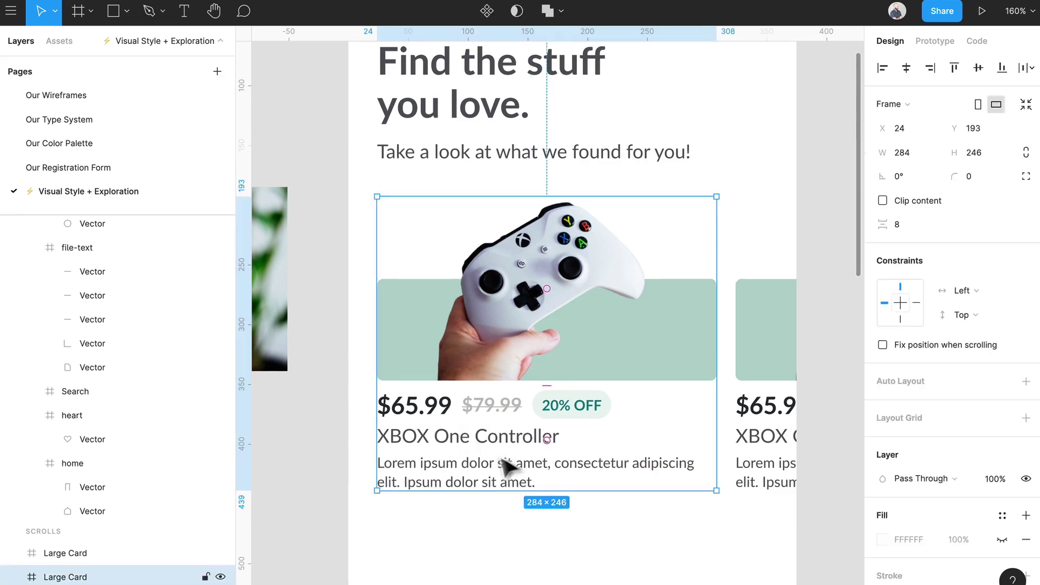
click(428, 442)
click(424, 416)
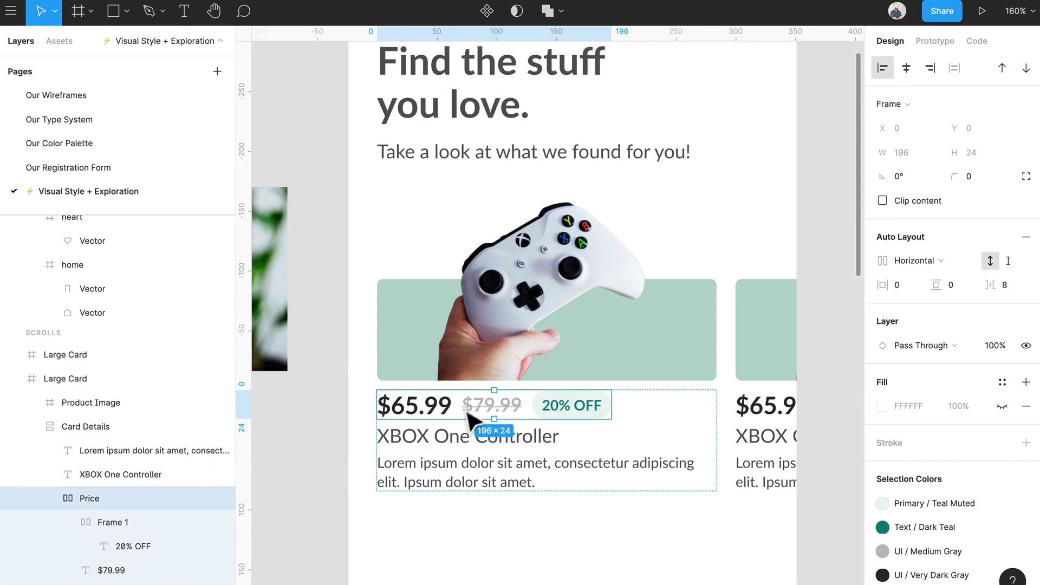
click(441, 417)
double_click(441, 417)
double_click(446, 482)
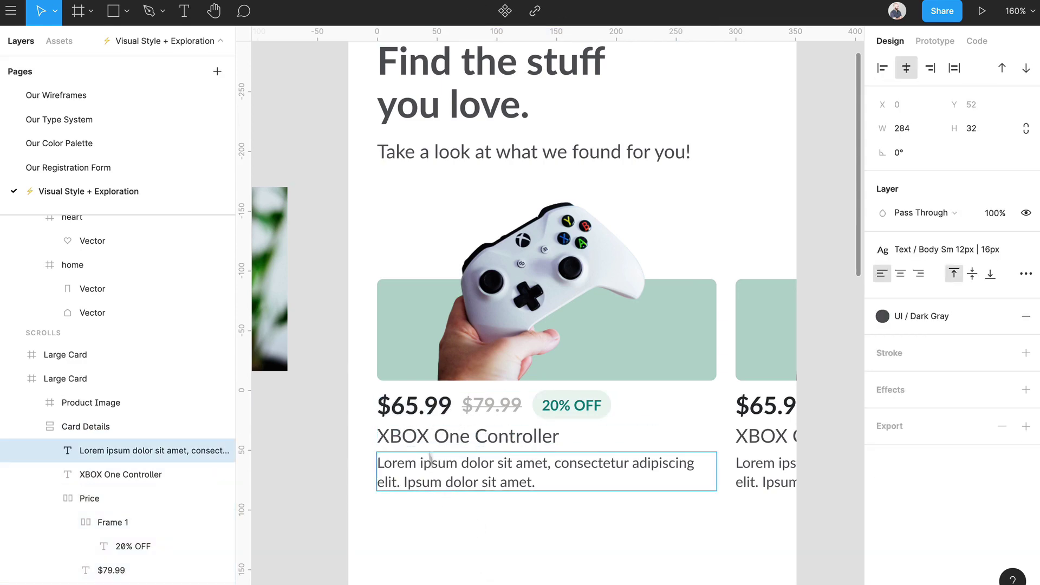
click(557, 564)
scroll(588, 537, down, 5)
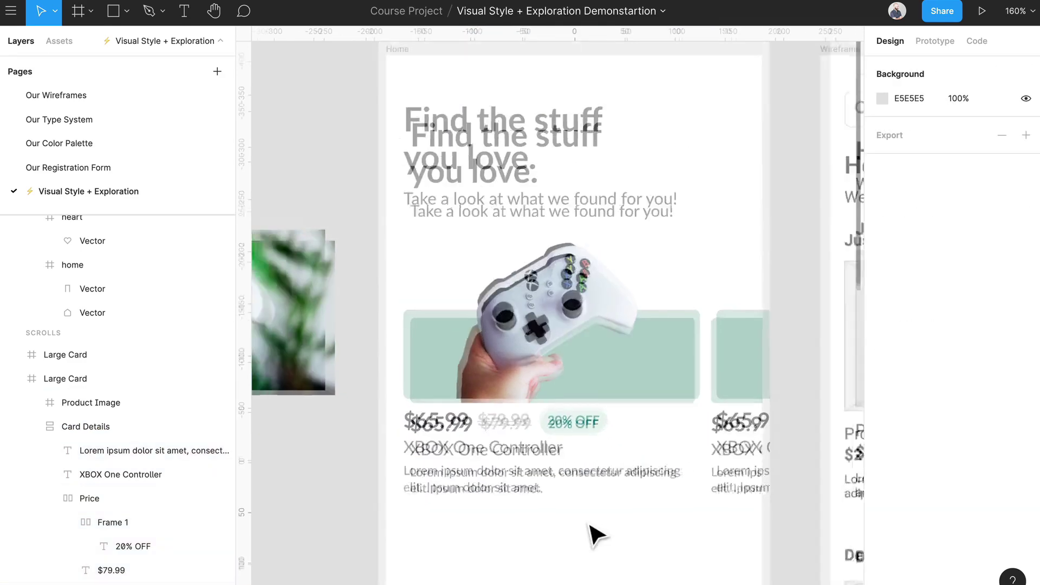
scroll(530, 523, up, 5)
scroll(530, 523, down, 6)
scroll(530, 523, up, 6)
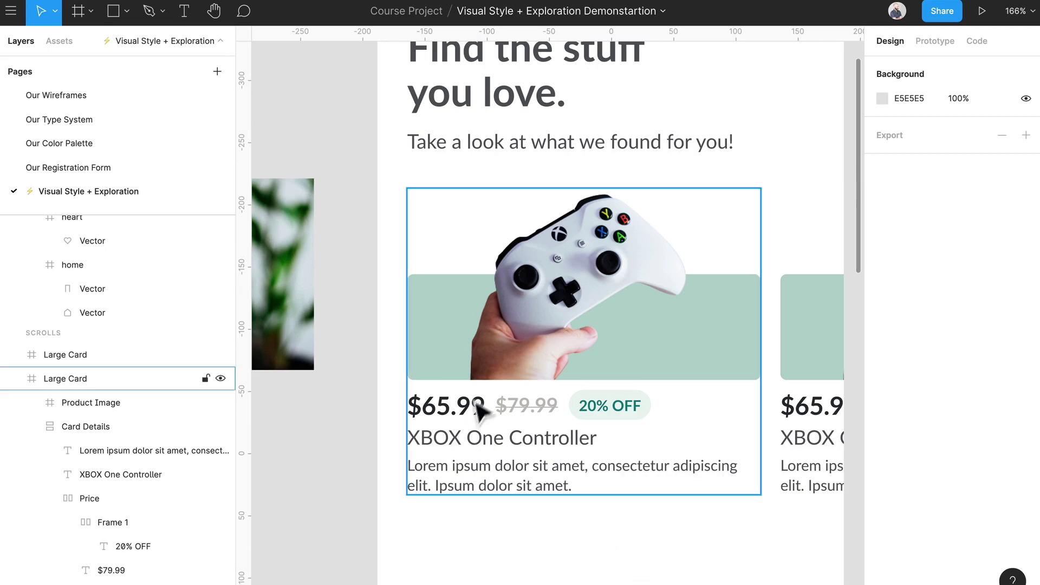
Step: Open and dismiss the XBOX card's options, then pan across the Home screen
right_click(475, 216)
click(711, 555)
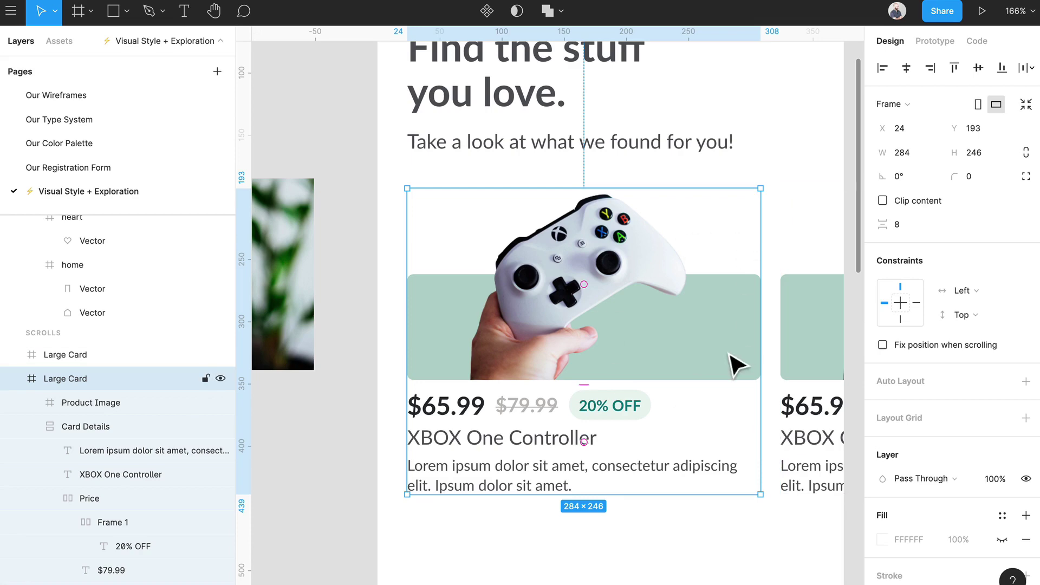
scroll(732, 364, down, 1)
scroll(748, 434, down, 5)
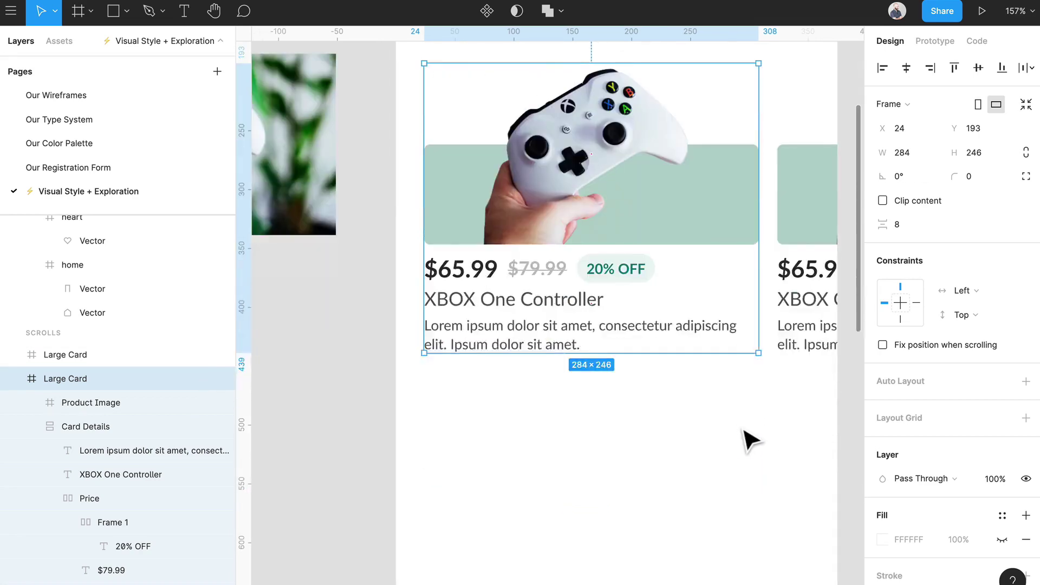
click(631, 443)
scroll(628, 440, down, 4)
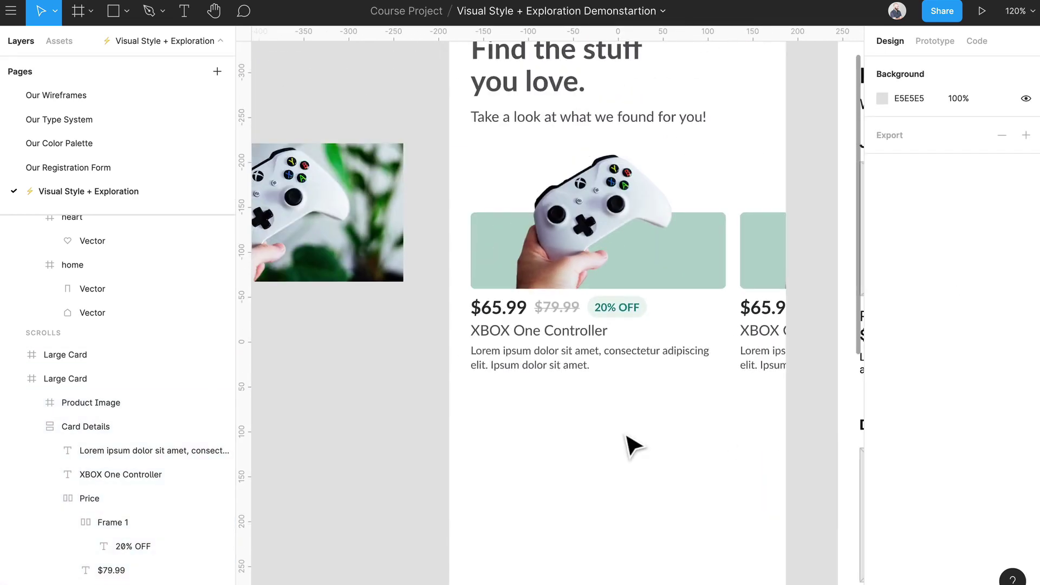
drag(725, 450, 595, 493)
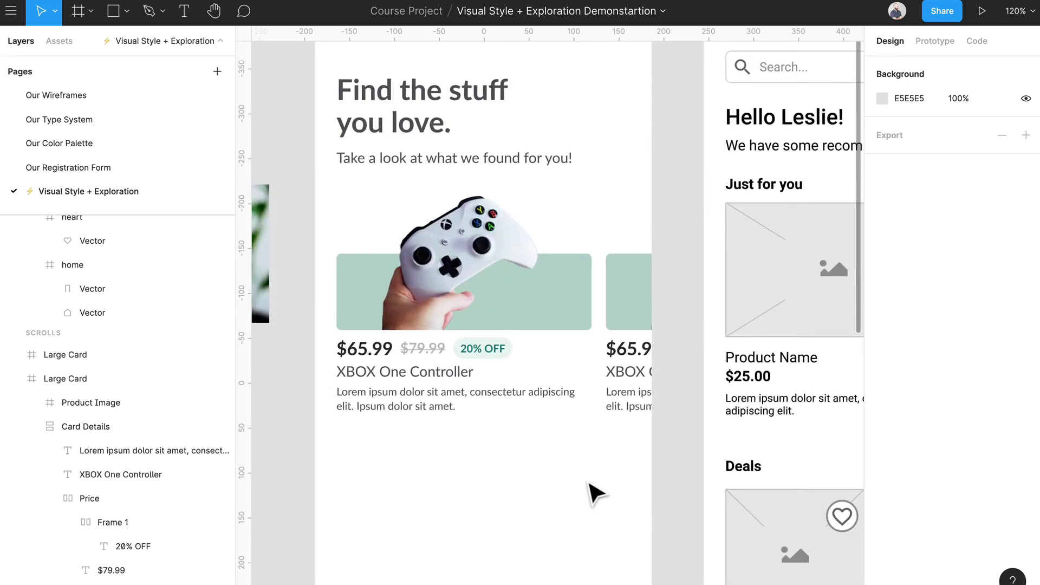
scroll(594, 493, up, 1)
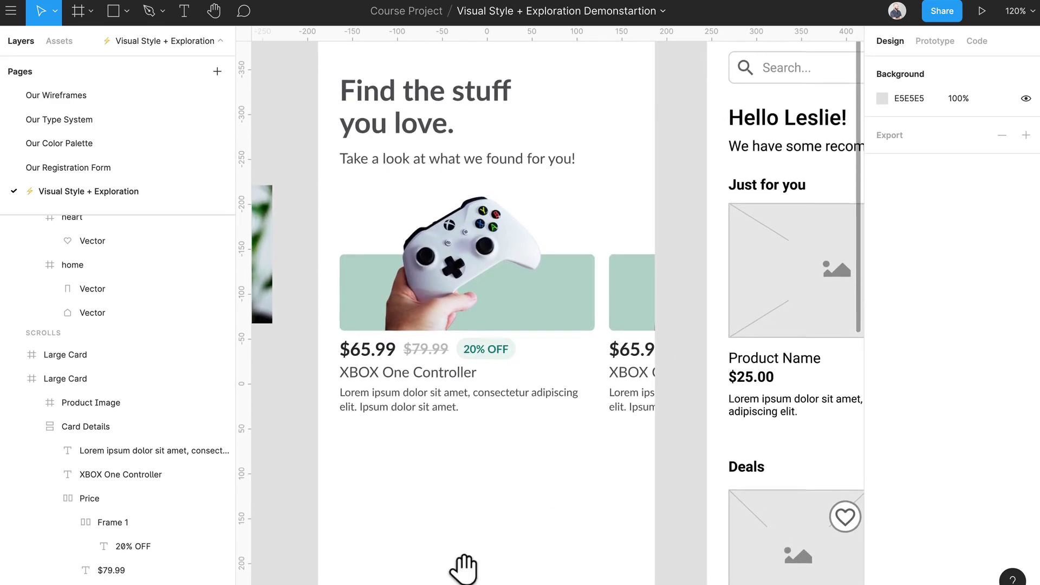
drag(464, 569, 529, 428)
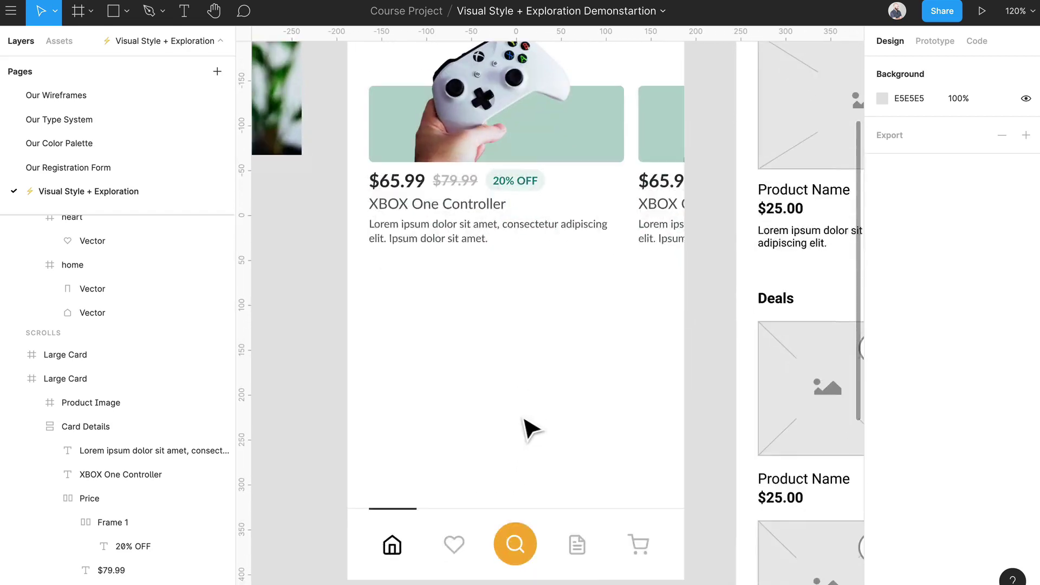
scroll(531, 423, down, 5)
Step: Set the Nav bar's vertical constraint to Bottom within the Home frame
click(484, 192)
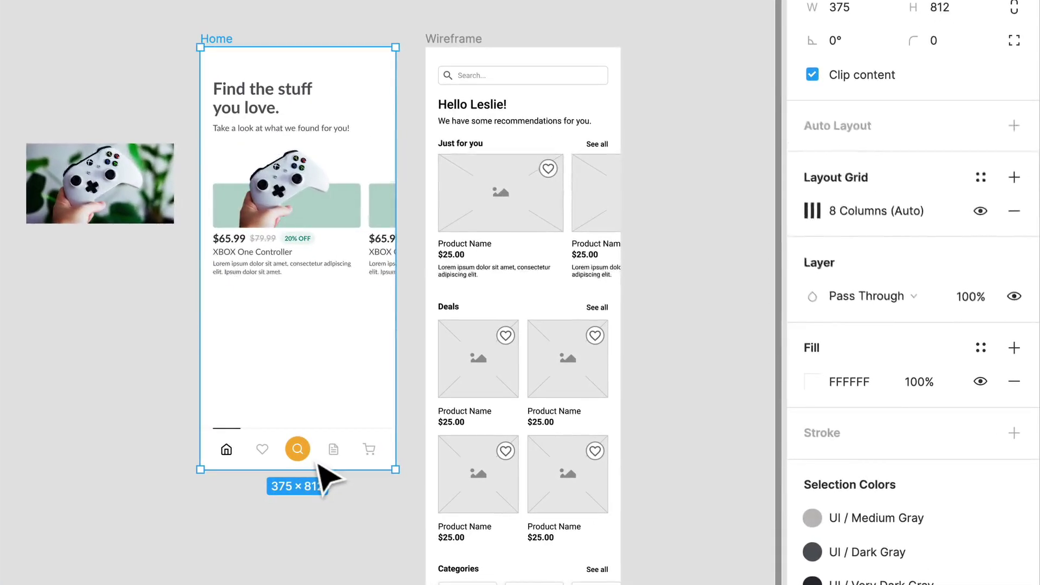
click(318, 464)
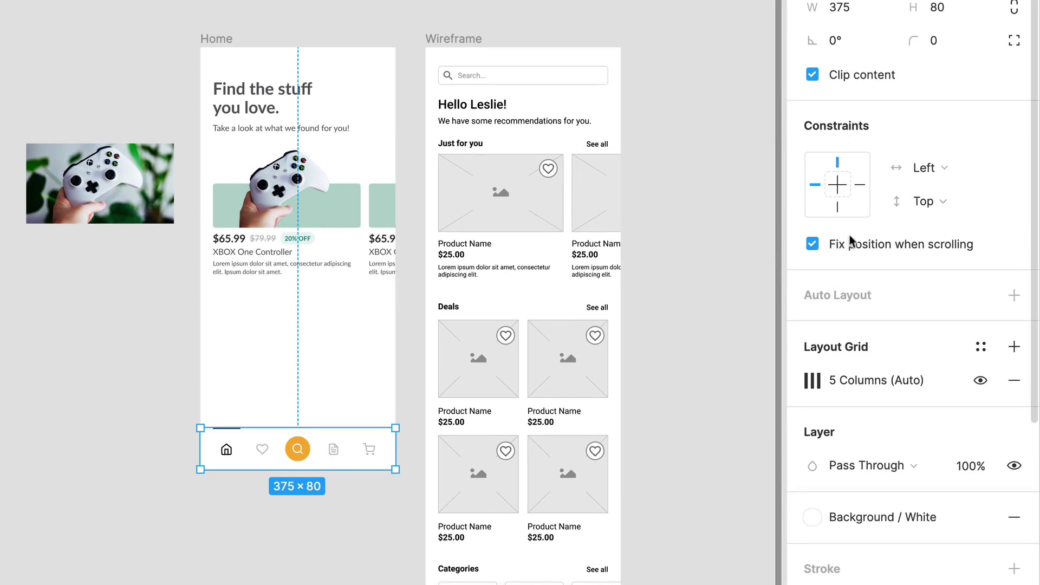
click(834, 205)
click(859, 186)
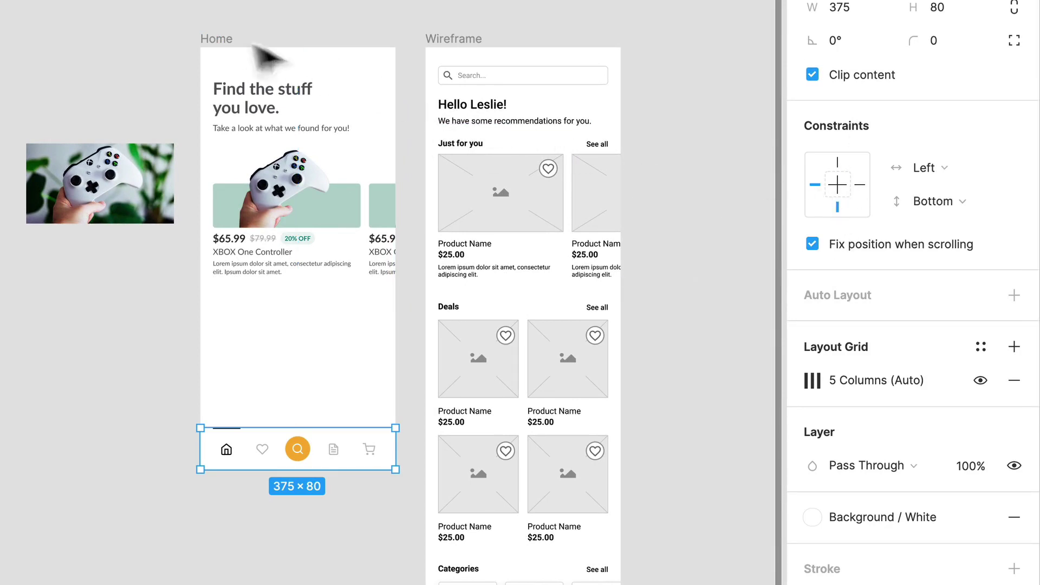
Step: Lengthen the Home frame by dragging its bottom edge down
click(274, 50)
drag(342, 471, 306, 420)
click(287, 198)
ctrl+scroll(287, 198, up, 5)
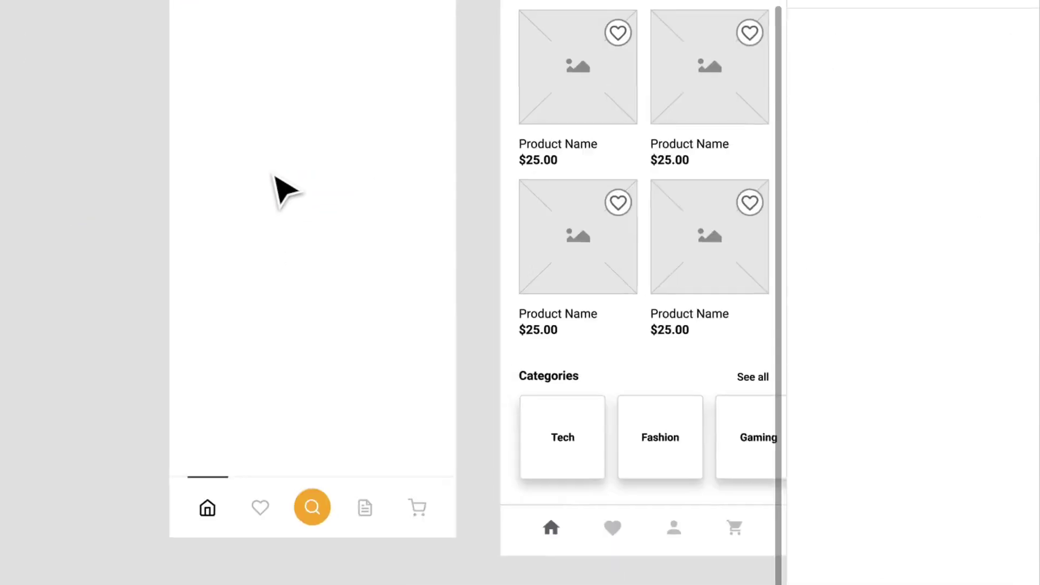
scroll(274, 186, up, 8)
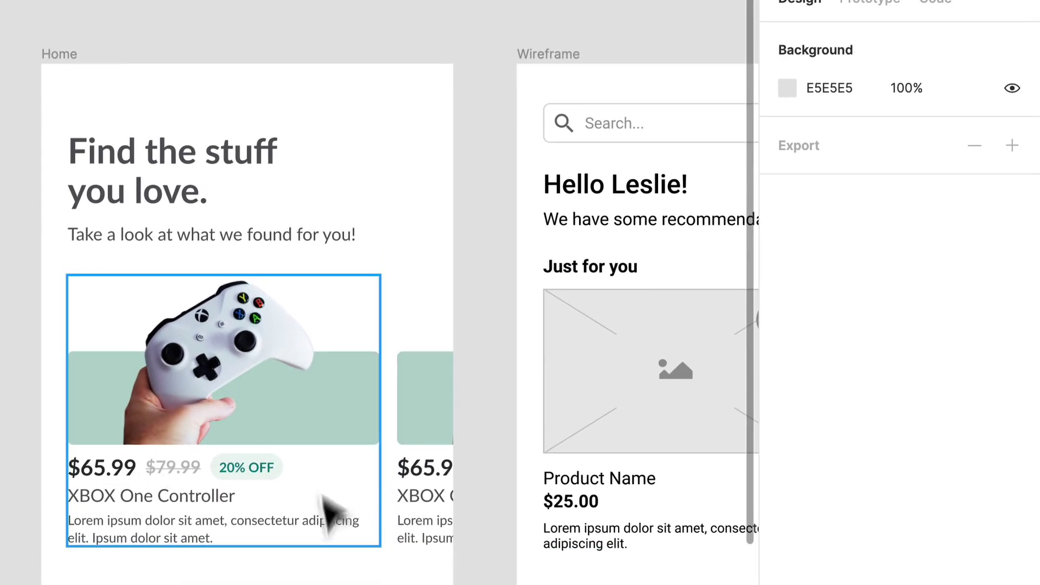
Step: Check the controller photo's image fill: 284 × 154 at 100% opacity
double_click(365, 440)
double_click(363, 442)
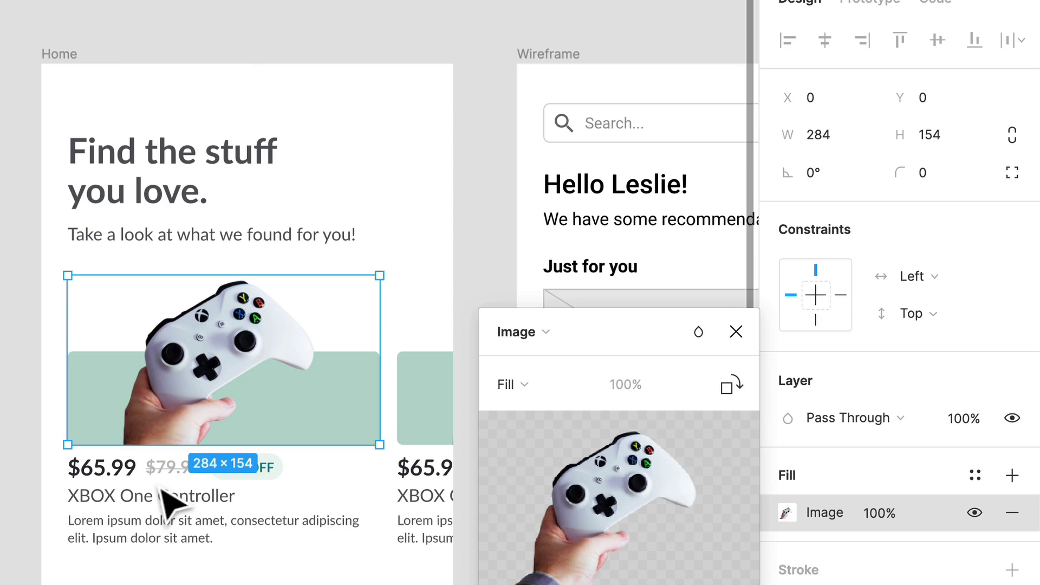
key(Escape)
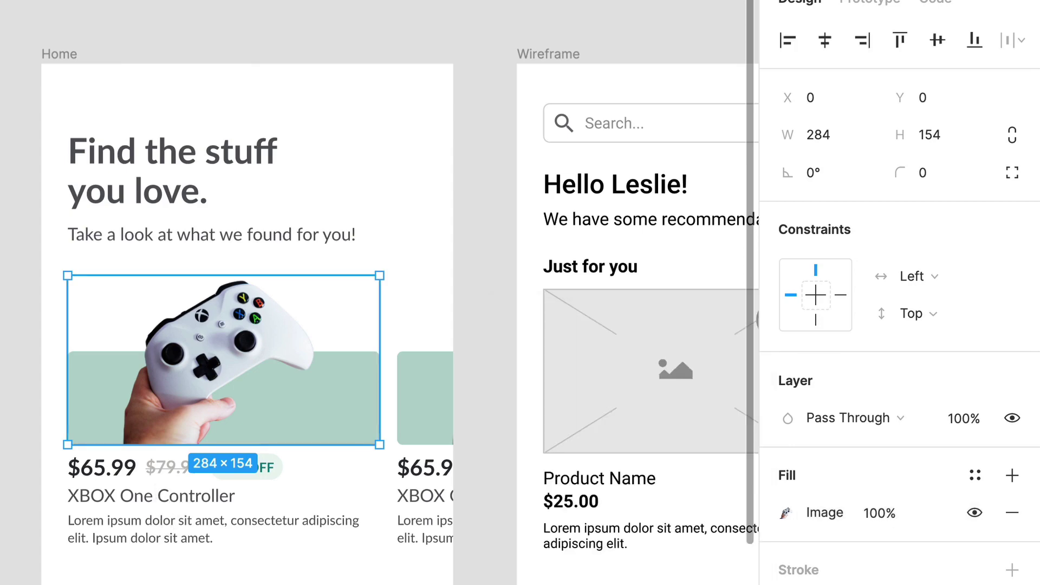
scroll(401, 293, down, 5)
key(Escape)
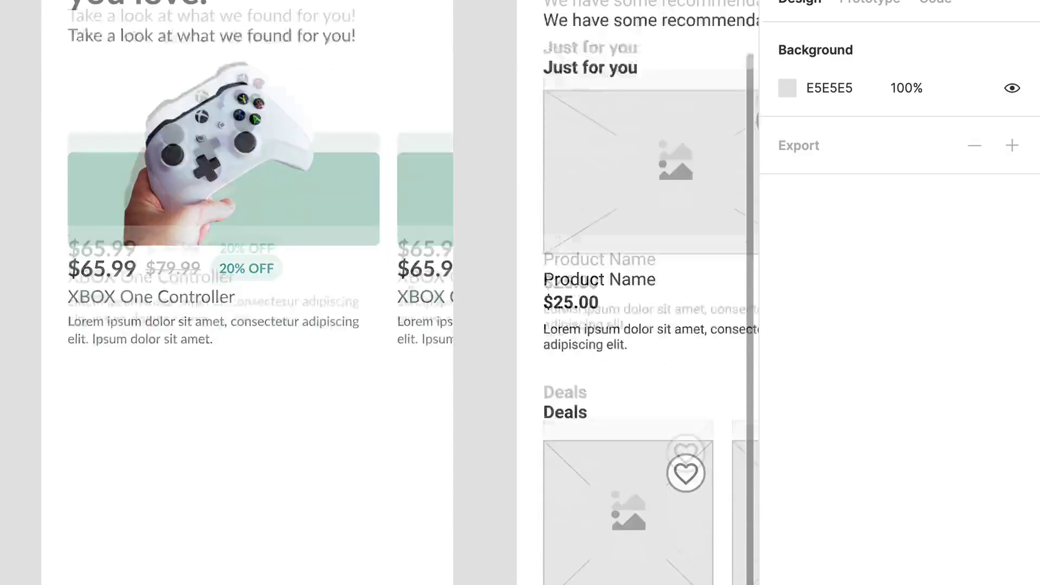
scroll(213, 267, down, 2)
Step: Duplicate the XBOX One Controller title below the card and retype it 'Your interests'
double_click(129, 243)
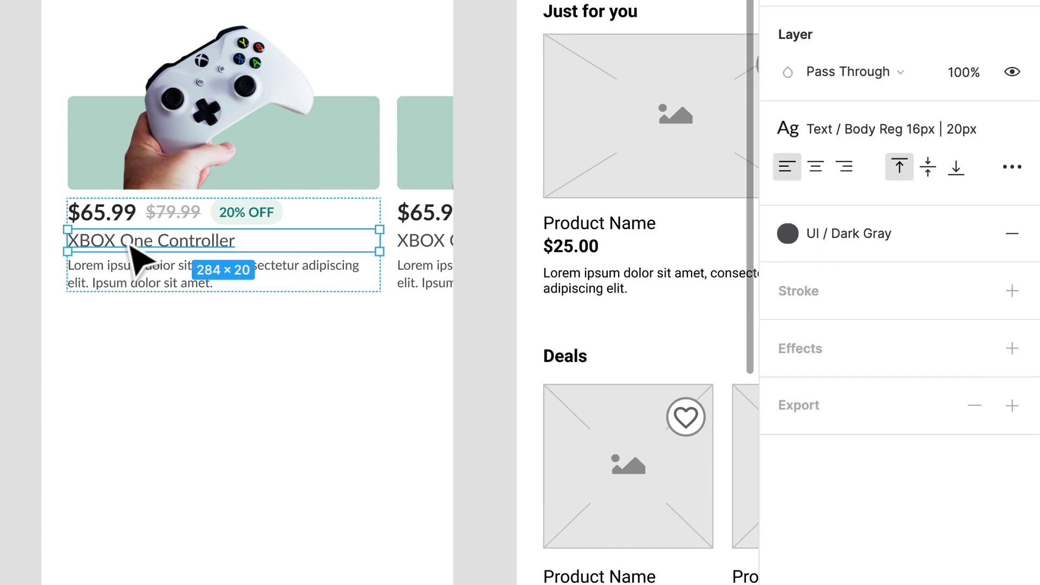
click(236, 440)
key(ctrl+v)
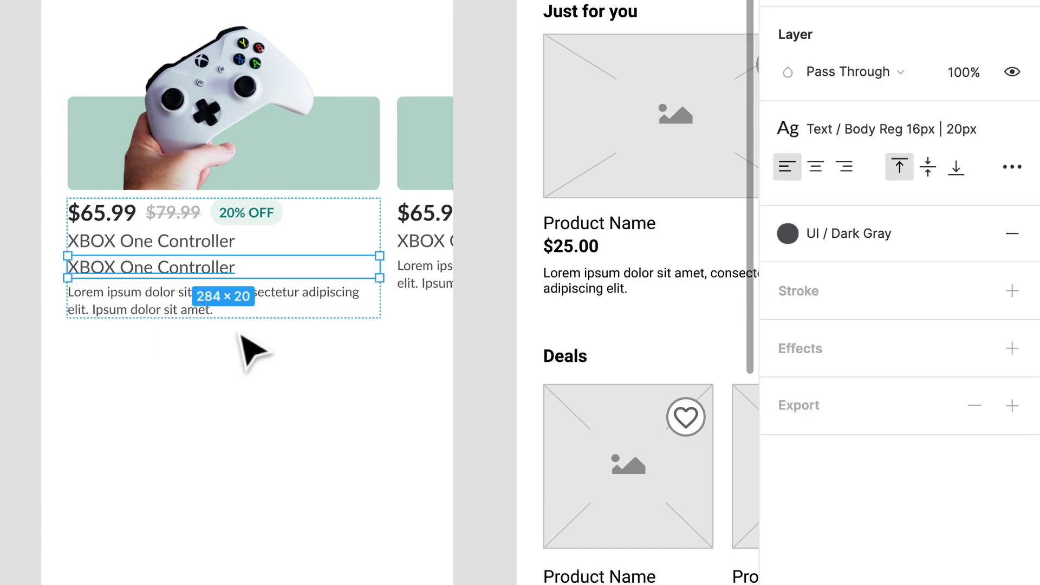
drag(262, 271, 239, 402)
double_click(230, 394)
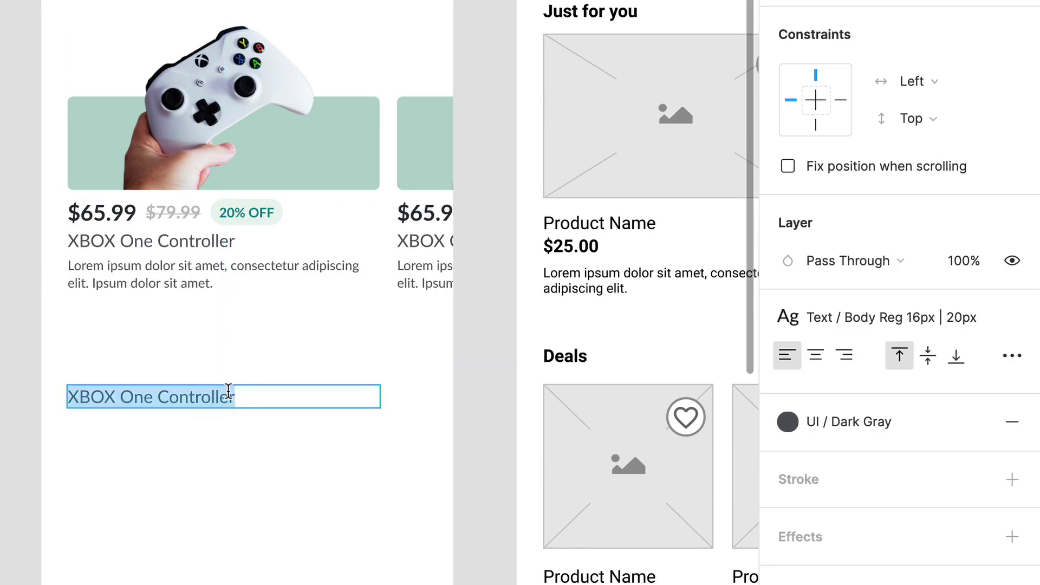
text(Your intere)
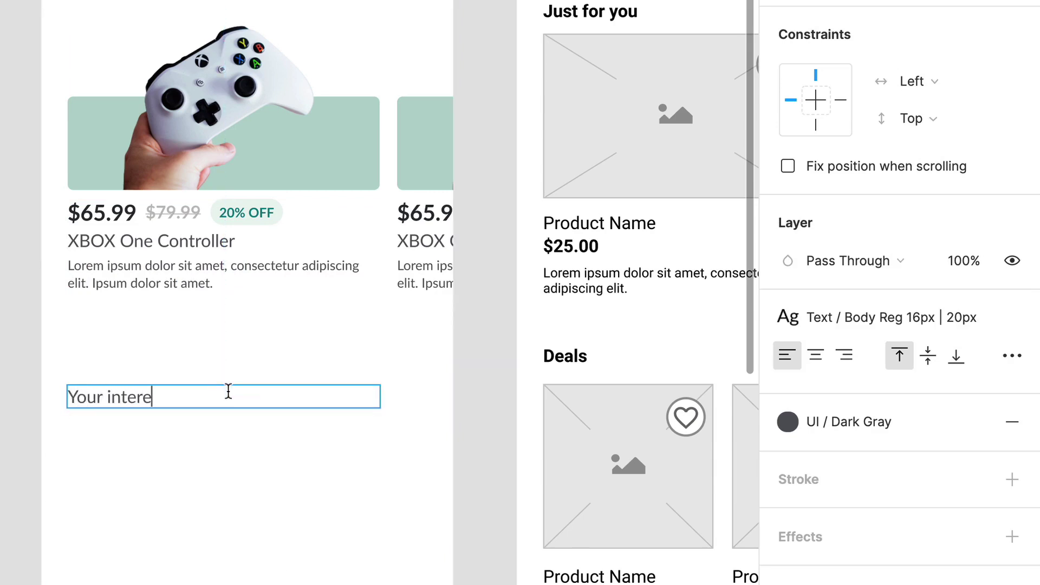
text(sts)
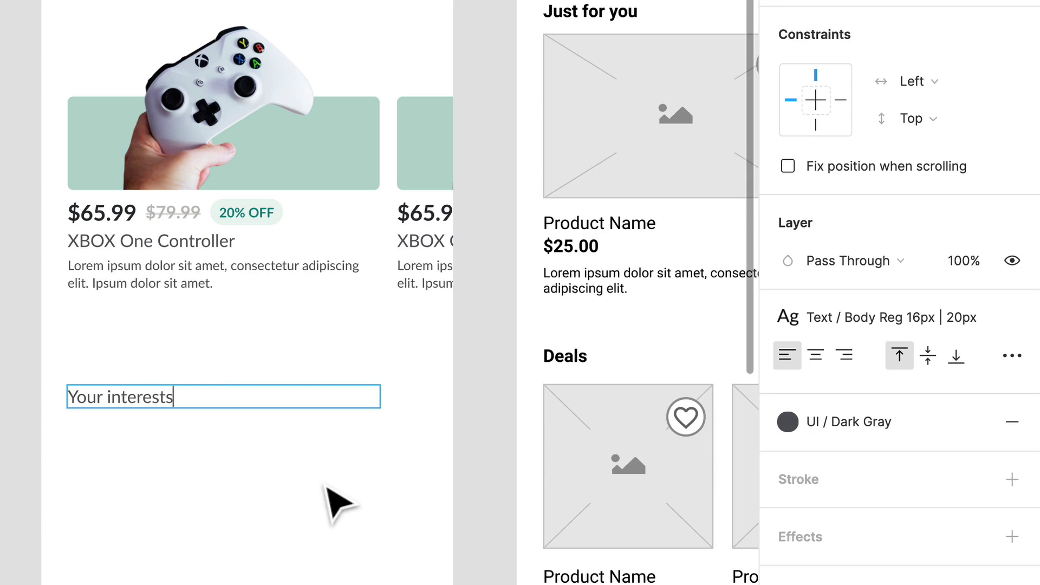
key(Escape)
key(Escape)
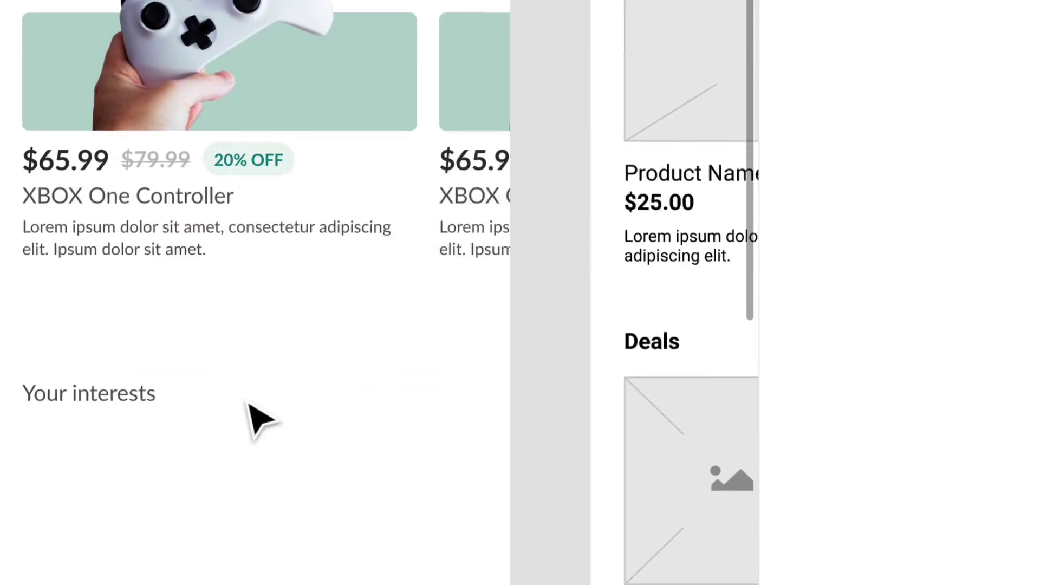
Step: Apply the Headings / H4 20px text style to Your interests
scroll(250, 408, down, 2)
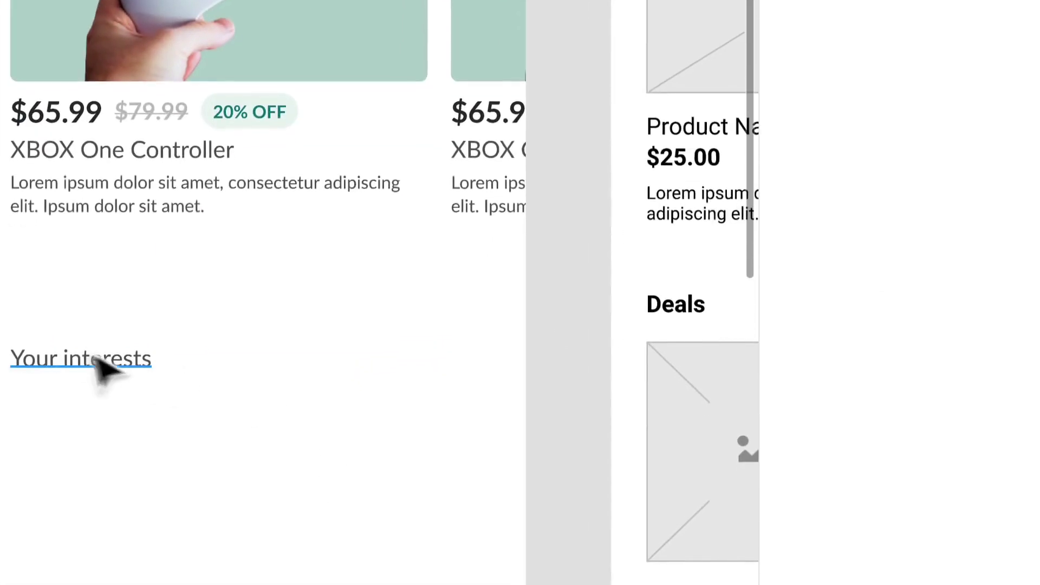
click(100, 358)
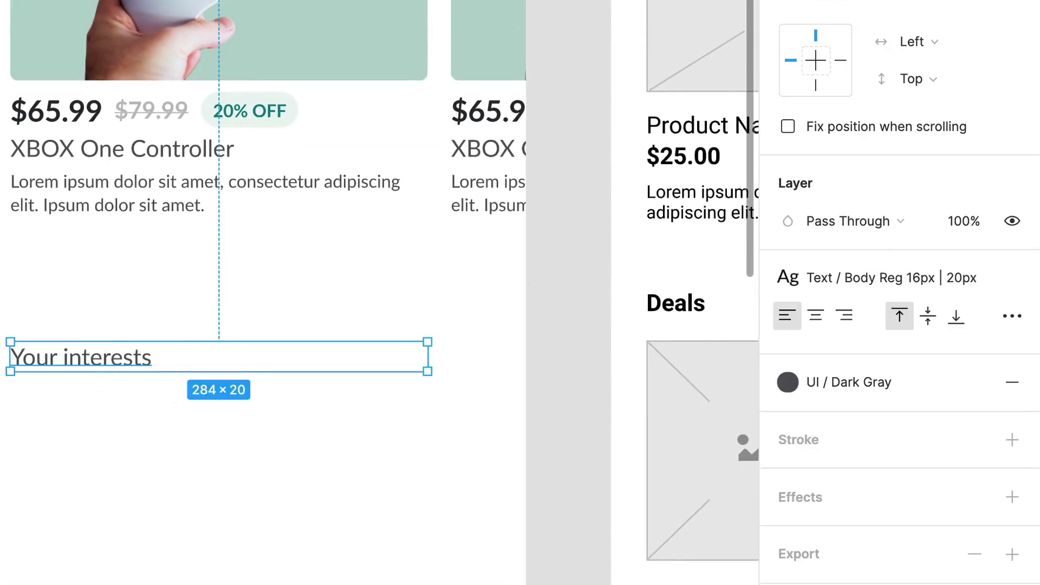
click(921, 289)
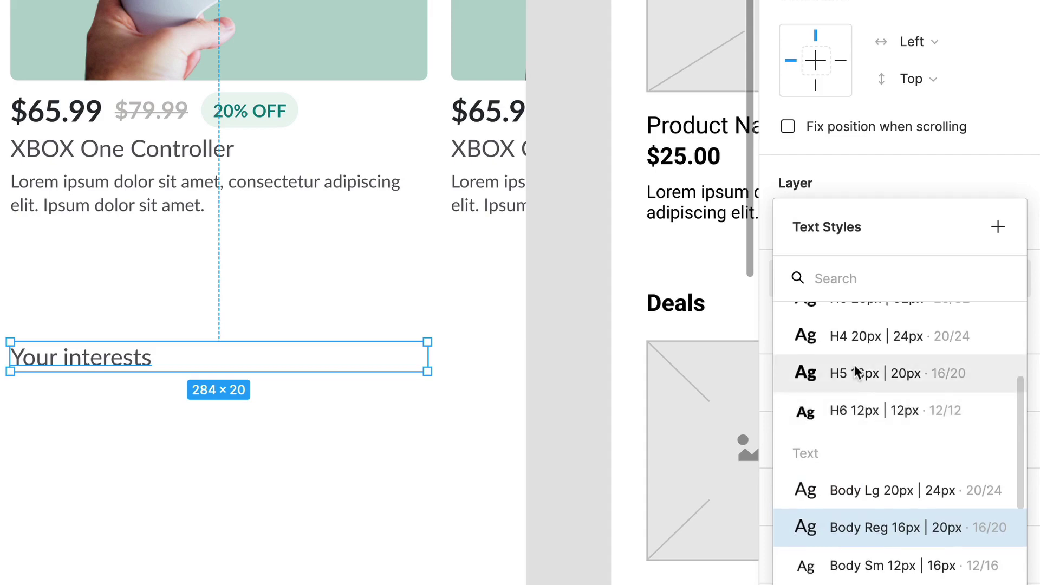
click(848, 338)
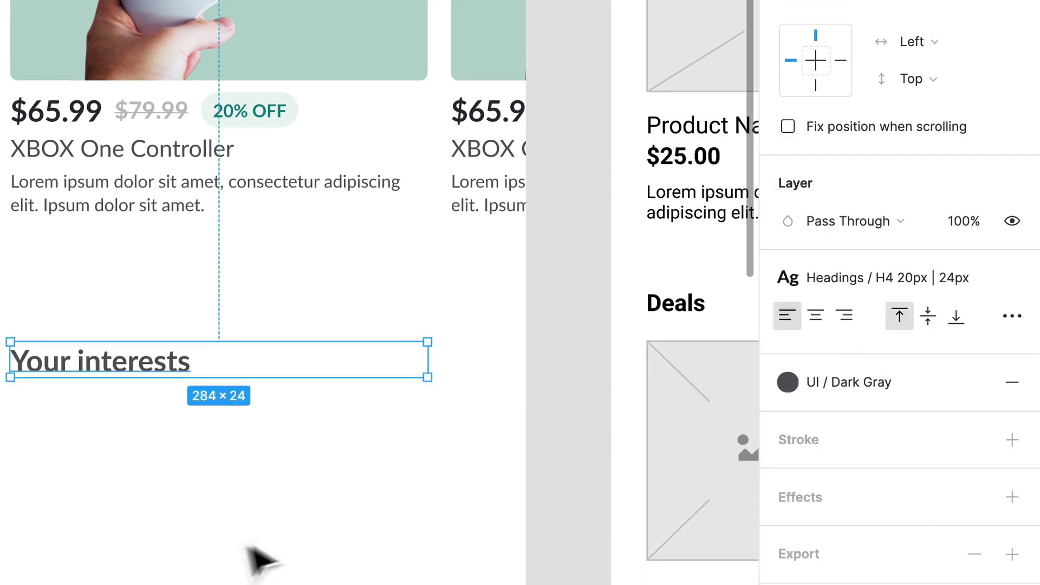
click(175, 494)
Step: Colour Your interests UI / Very Dark Gray and move it up about 60 px
click(103, 379)
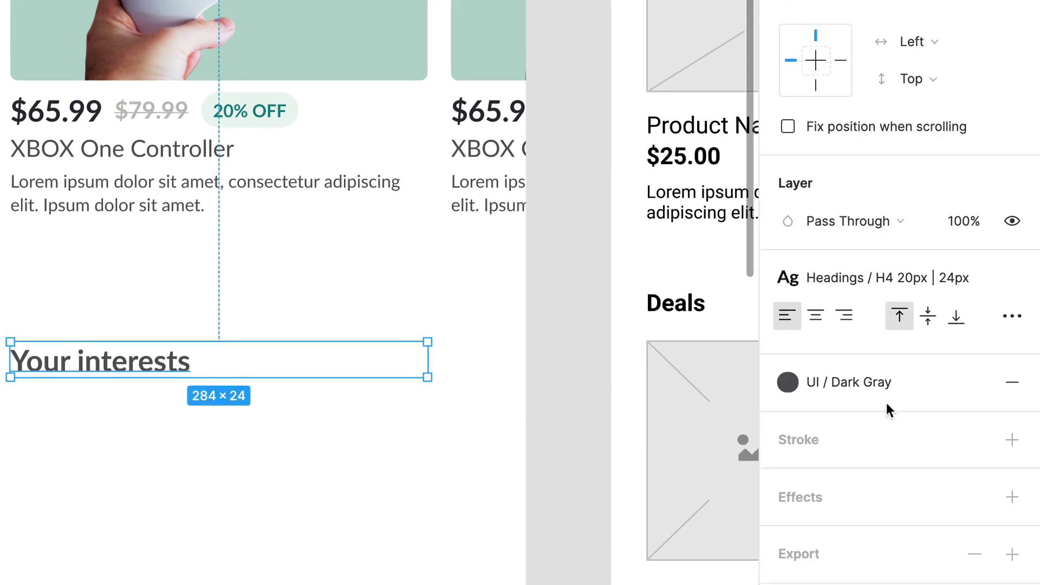
click(846, 385)
click(807, 476)
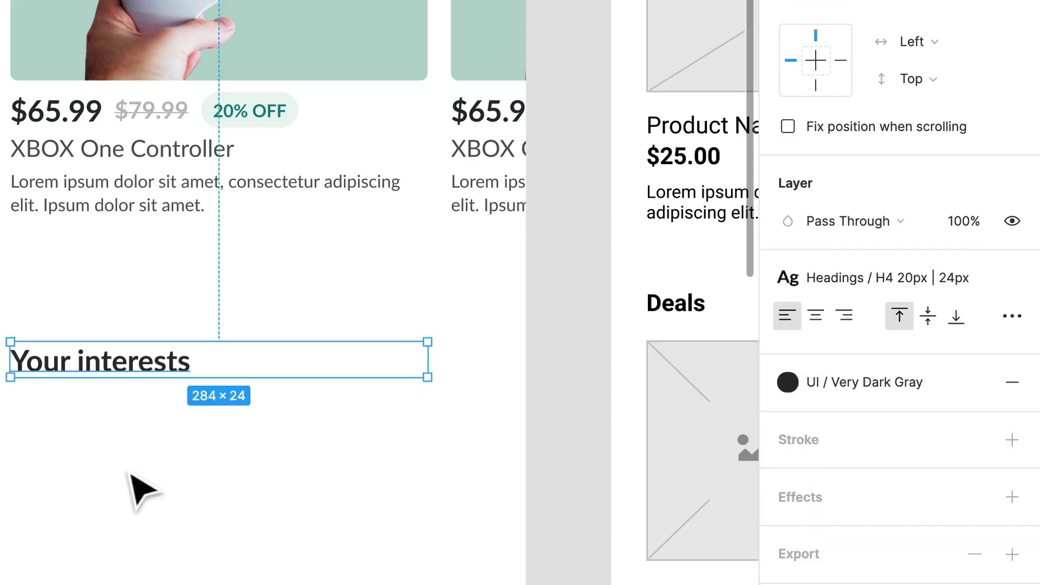
click(130, 488)
drag(109, 372, 110, 333)
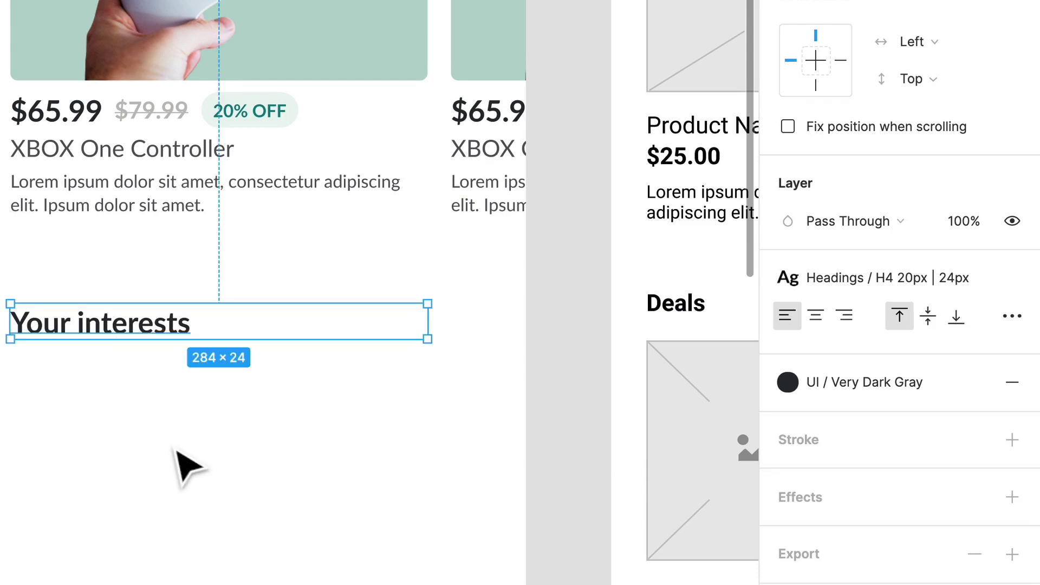
click(183, 464)
Step: Duplicate the heading as 'See more' styled Links / Link Reg 16px
drag(140, 365, 116, 464)
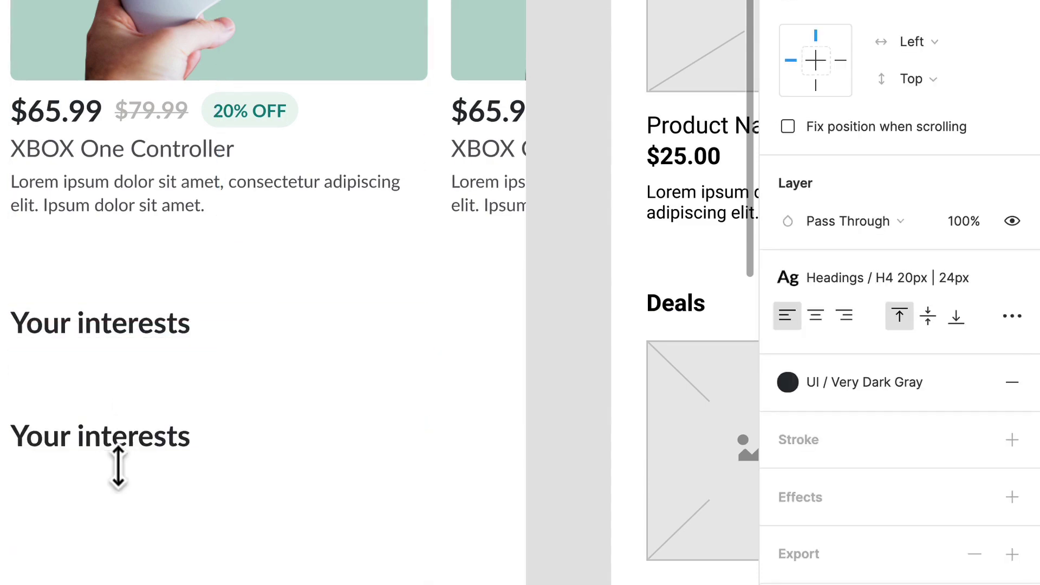
double_click(99, 443)
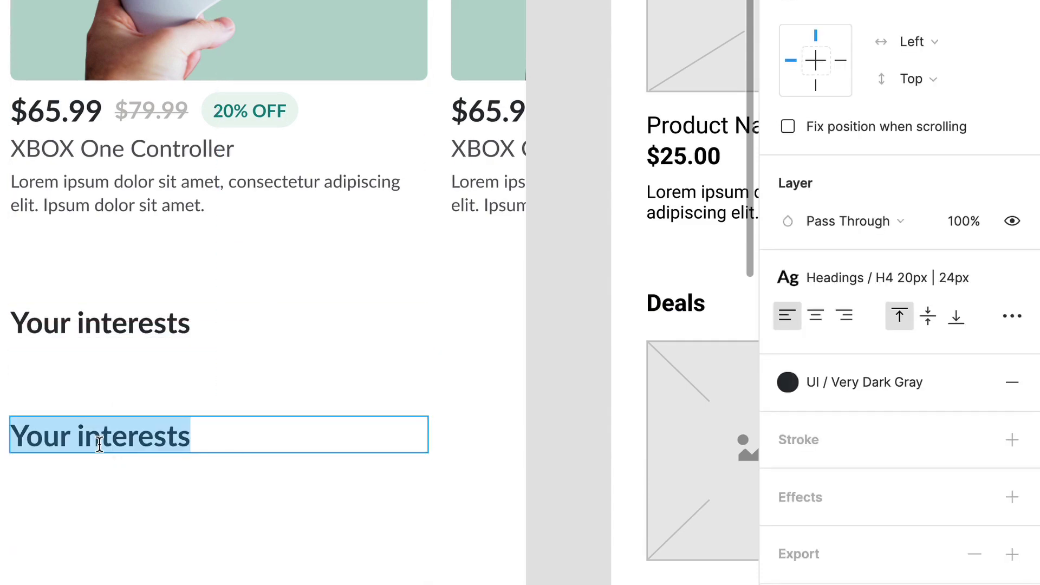
text(See)
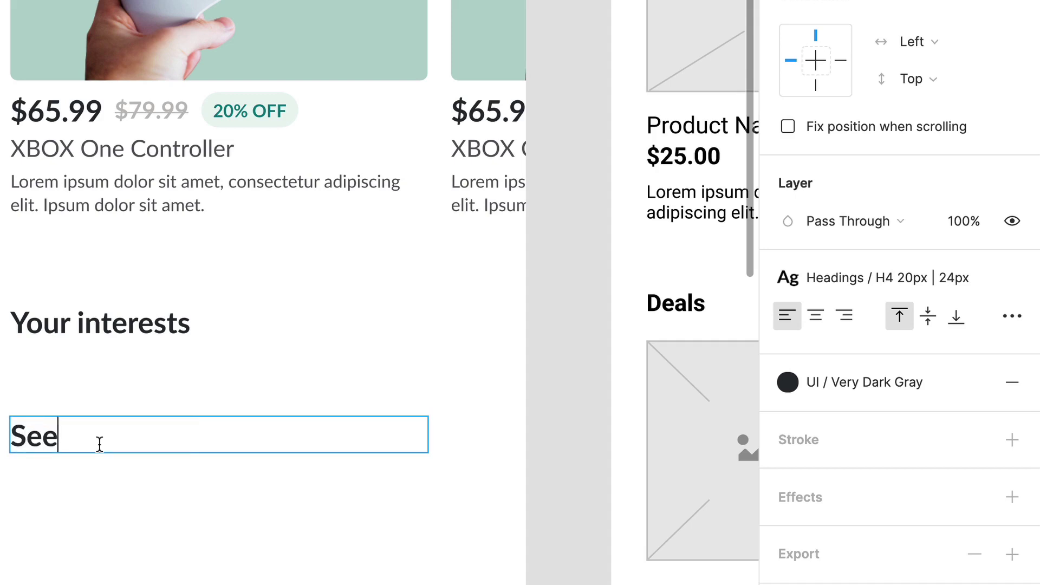
text( more)
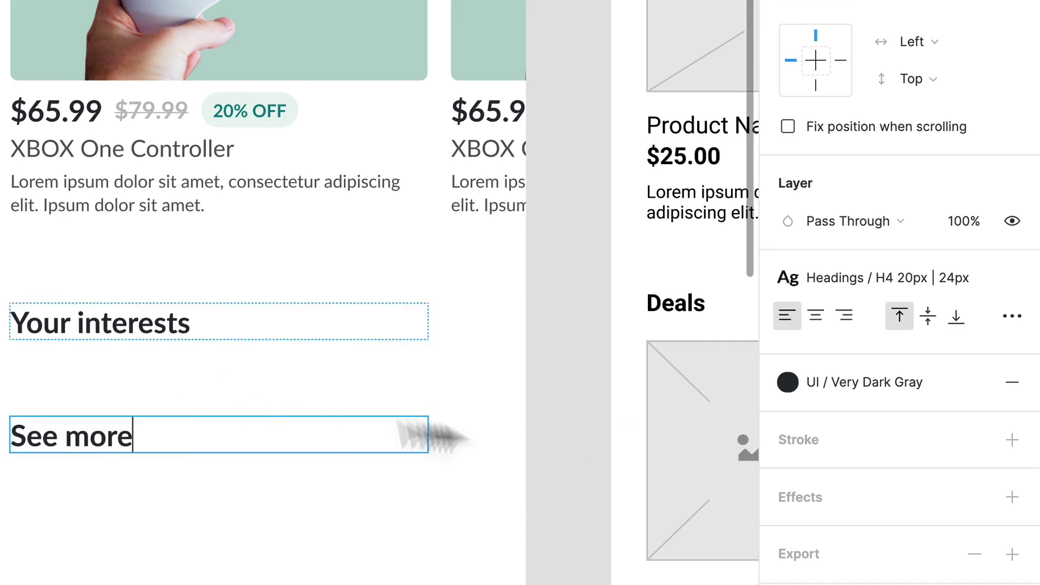
key(ctrl+a)
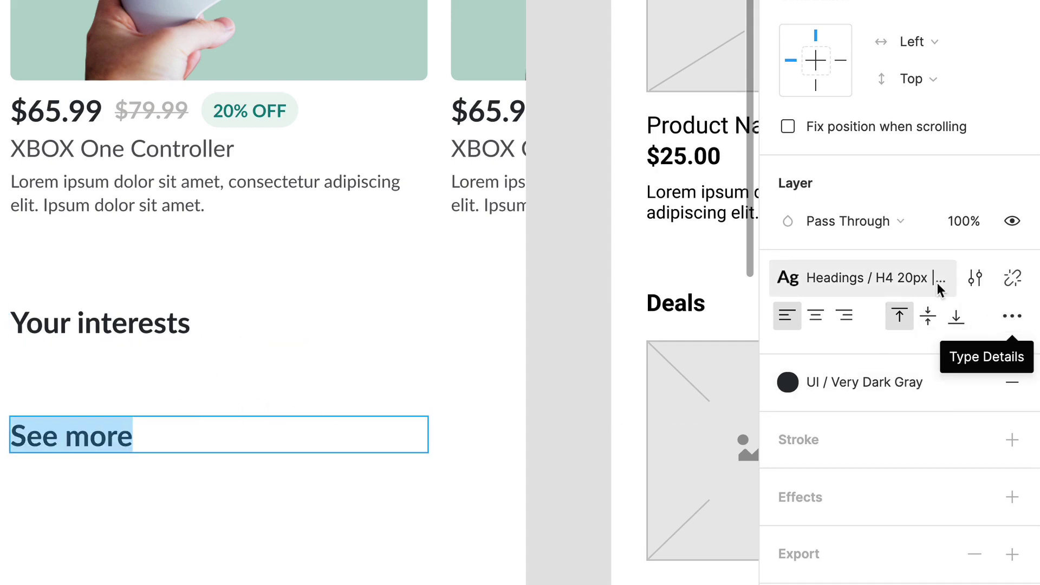
click(897, 287)
scroll(901, 515, down, 4)
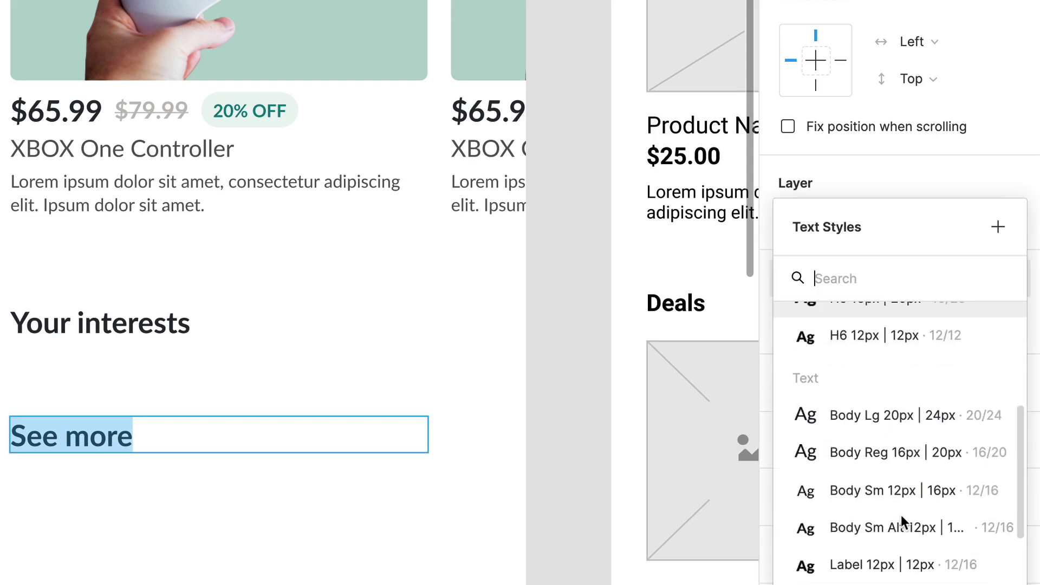
scroll(825, 563, down, 5)
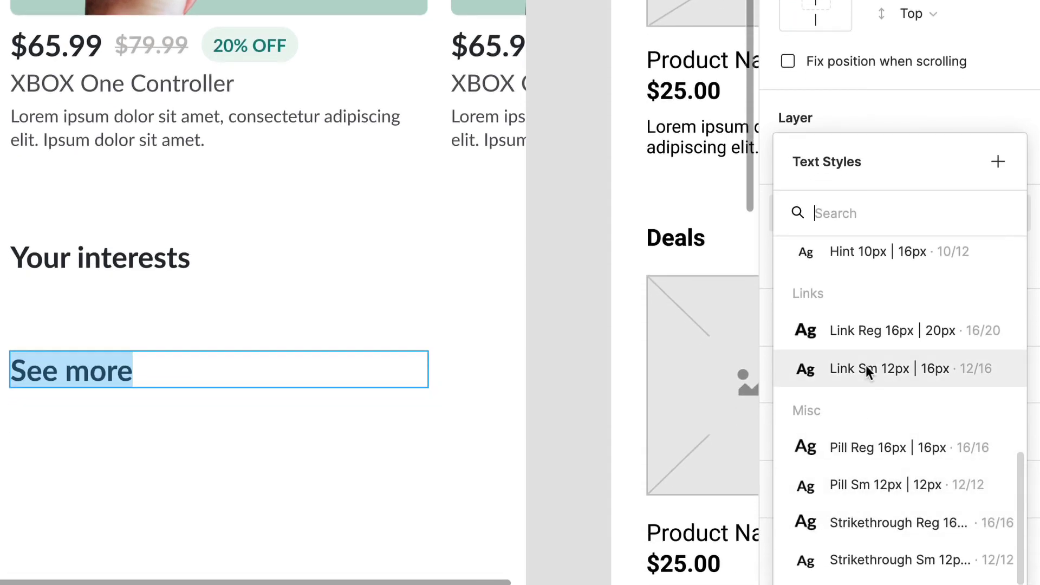
click(892, 341)
key(Return)
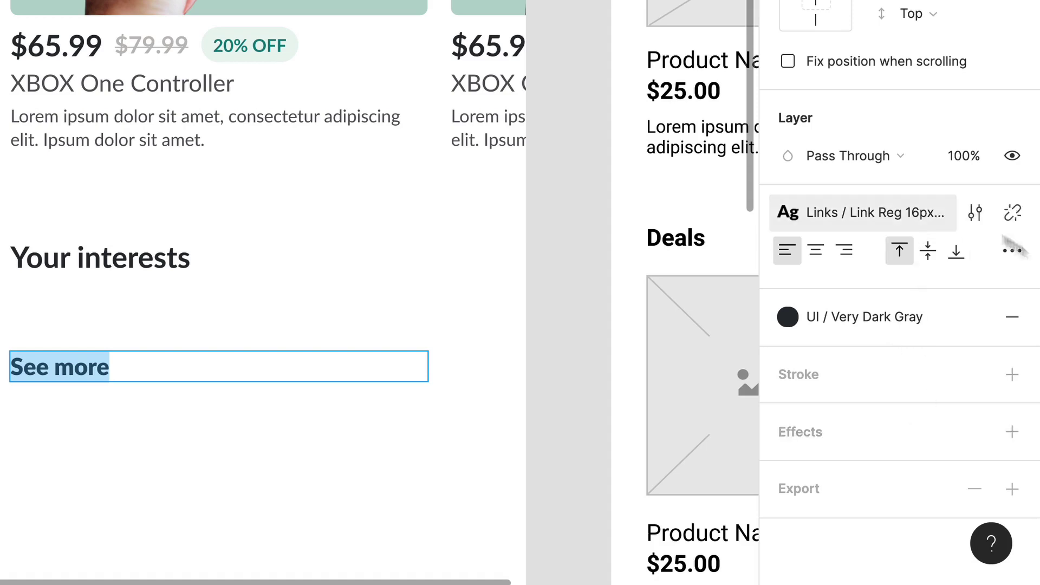
Step: Right-align See more, set it to auto width, and place it beside Your interests
click(844, 250)
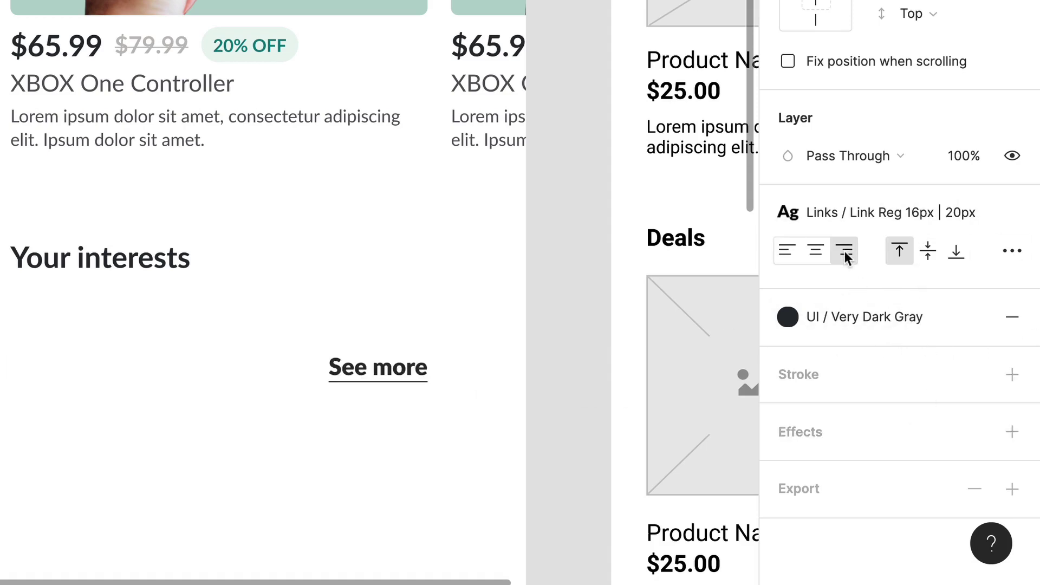
click(1011, 252)
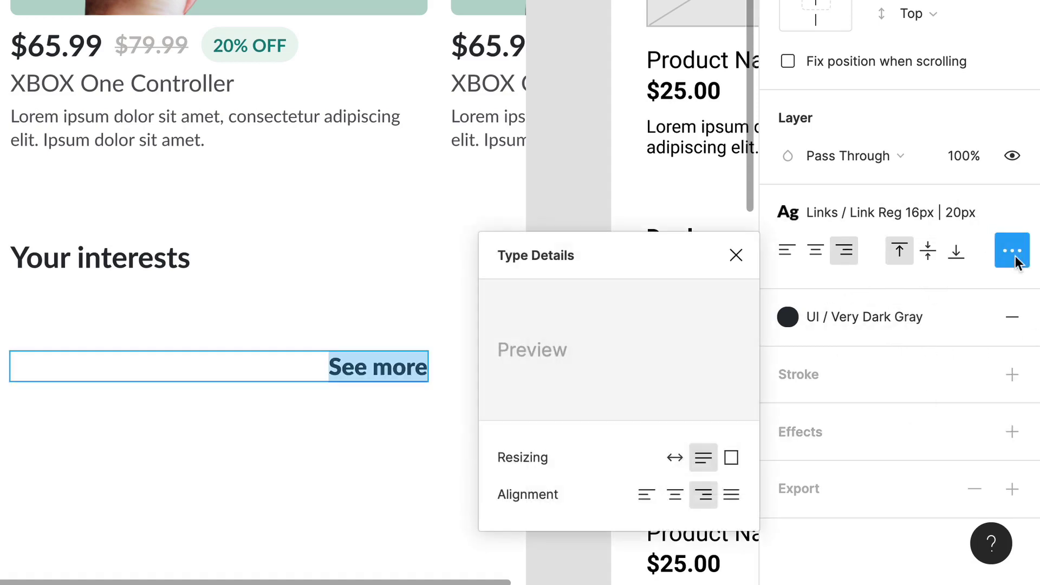
click(674, 459)
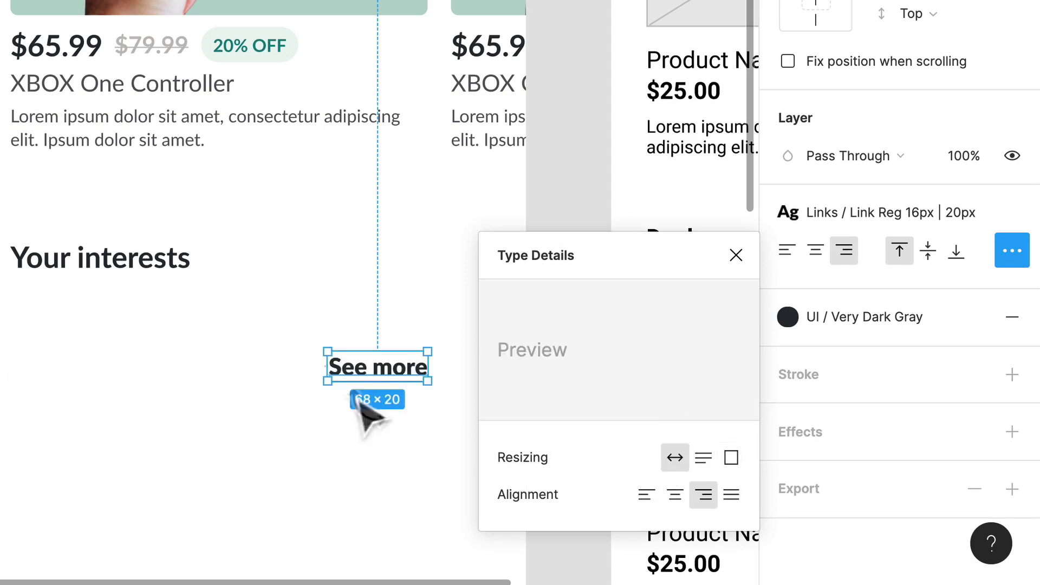
drag(400, 381, 456, 277)
drag(390, 388, 341, 272)
Step: Colour the See more link with the Text / Dark Yellow style
click(789, 317)
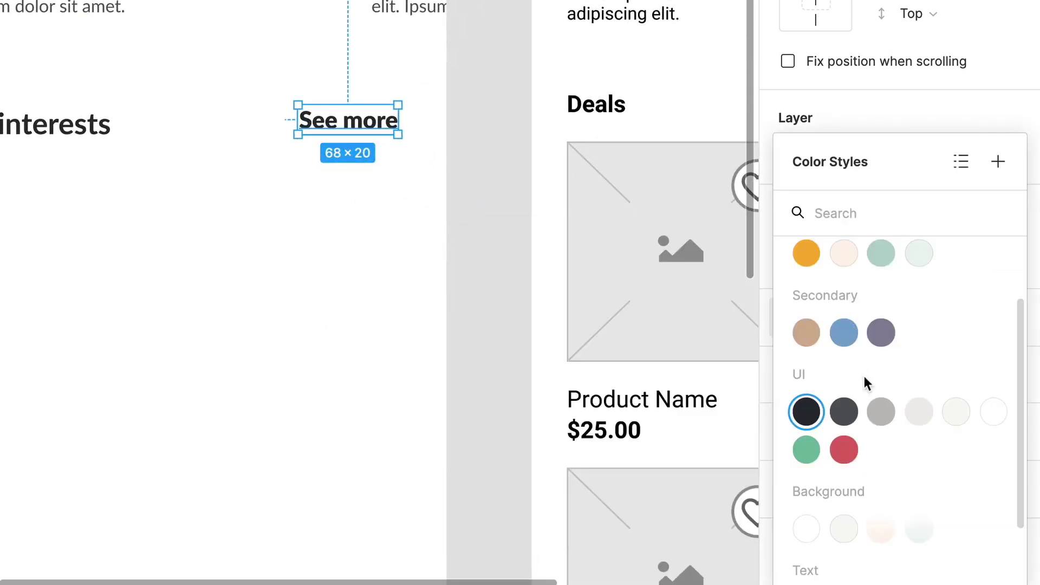
scroll(863, 392, down, 3)
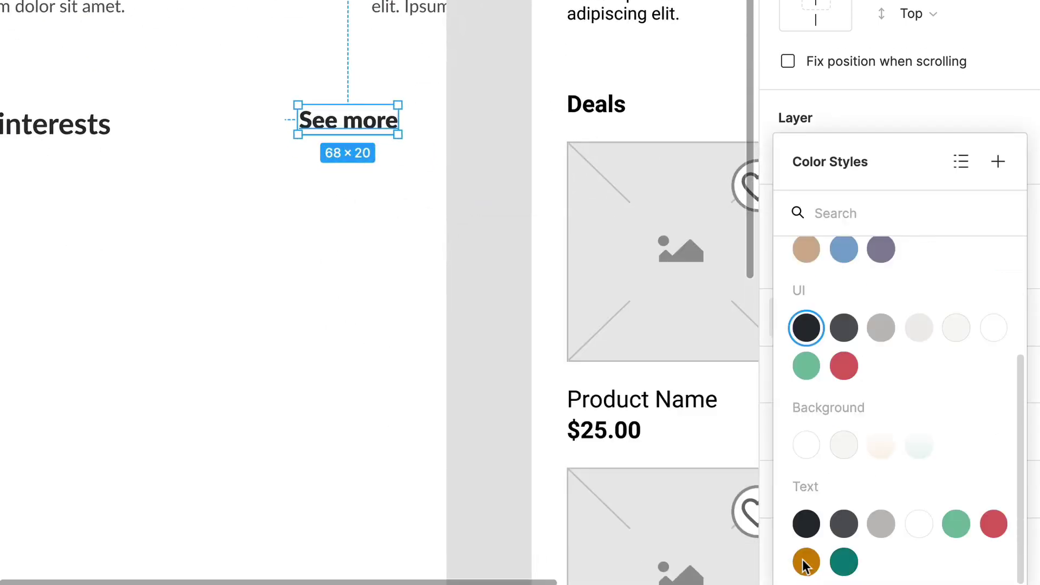
click(806, 563)
scroll(357, 233, up, 5)
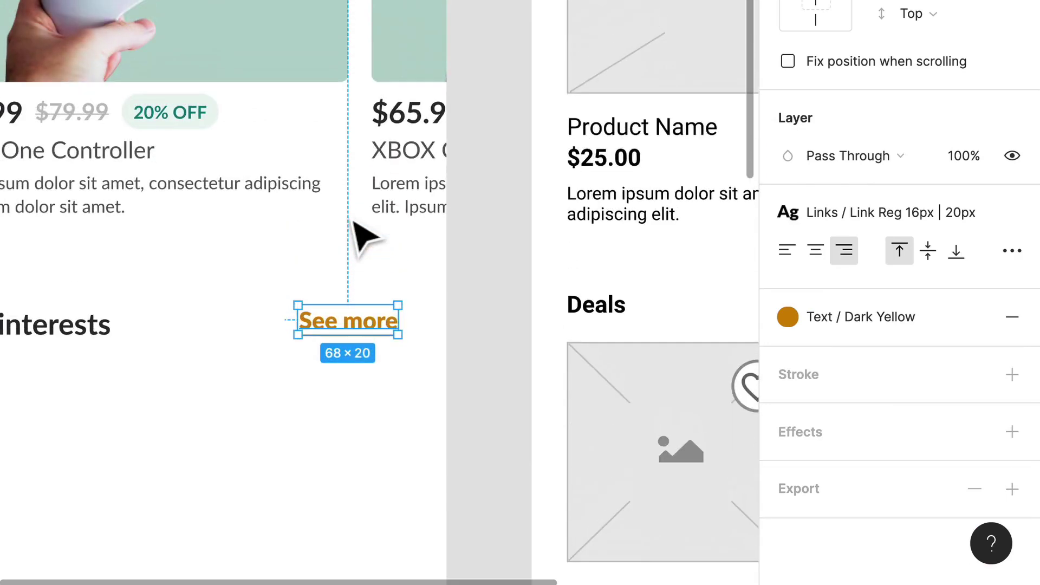
scroll(357, 293, up, 3)
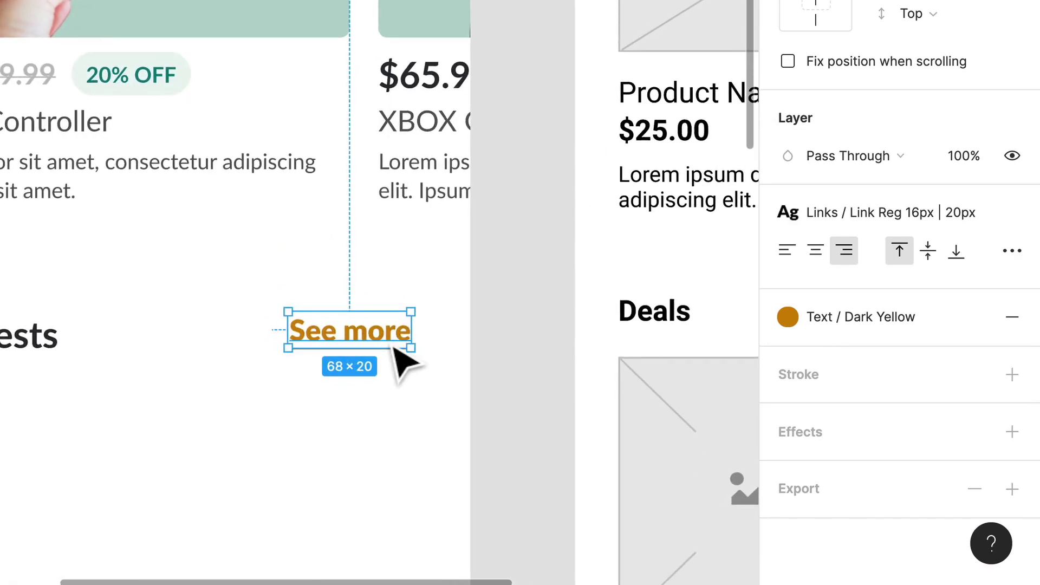
Step: Show layout grids and snap See more to the grid's right edge
key(ctrl+g)
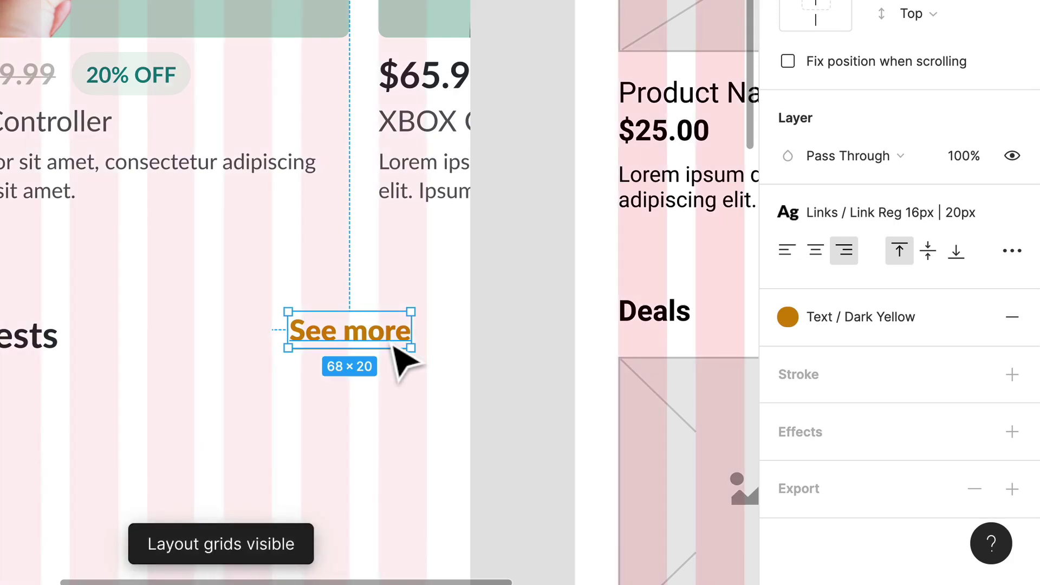
drag(395, 343, 409, 345)
shift+click(46, 340)
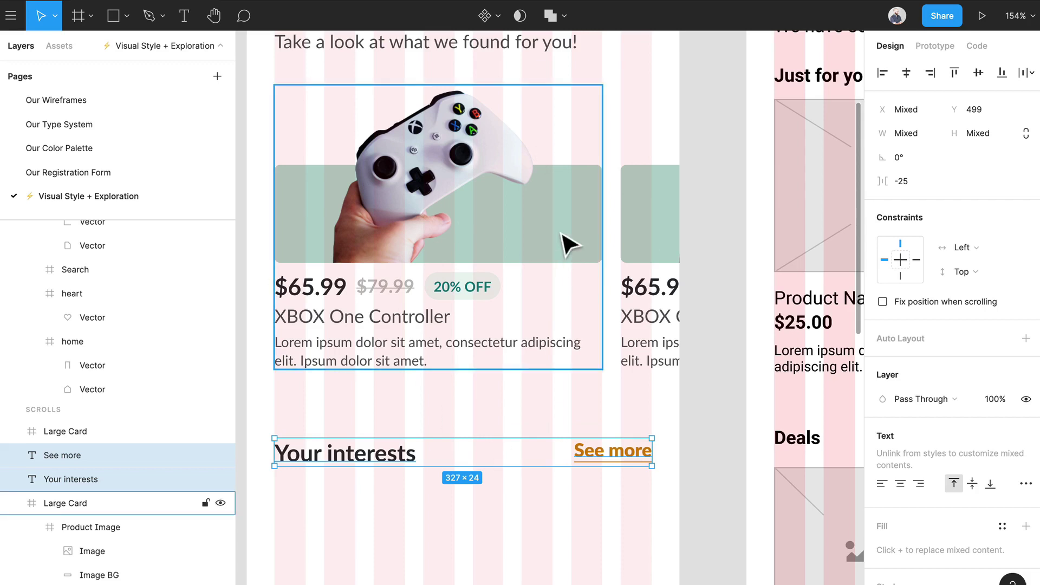
Step: Narrow the Your interests heading to about 241 px so it ends before See more
click(659, 421)
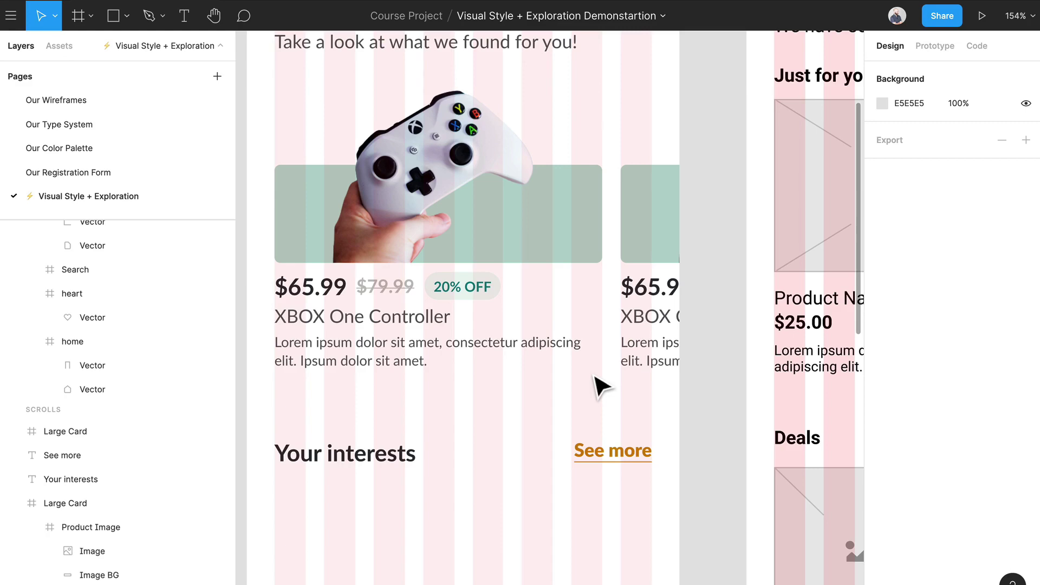
scroll(596, 381, up, 3)
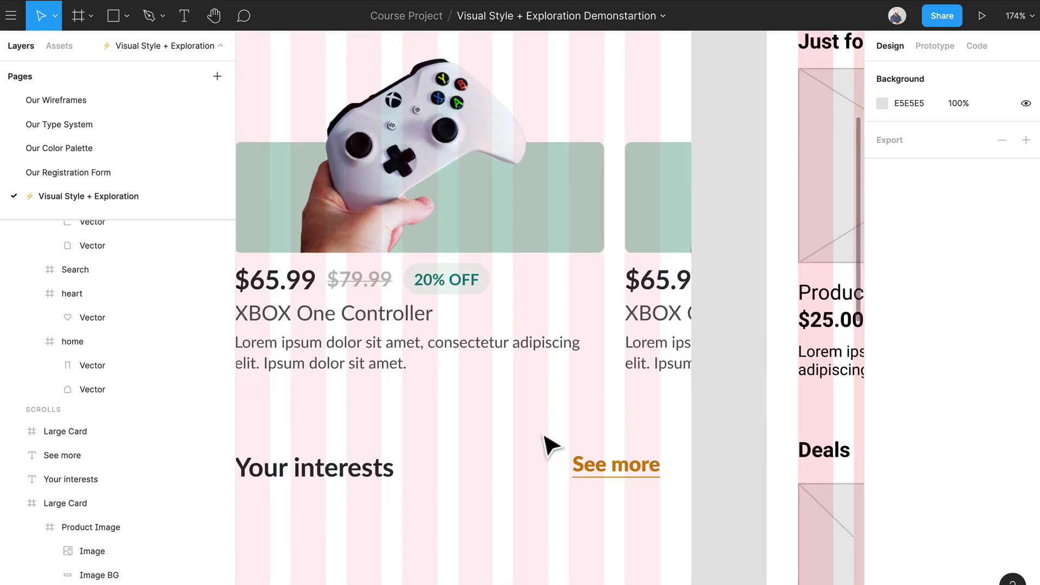
drag(547, 444, 688, 348)
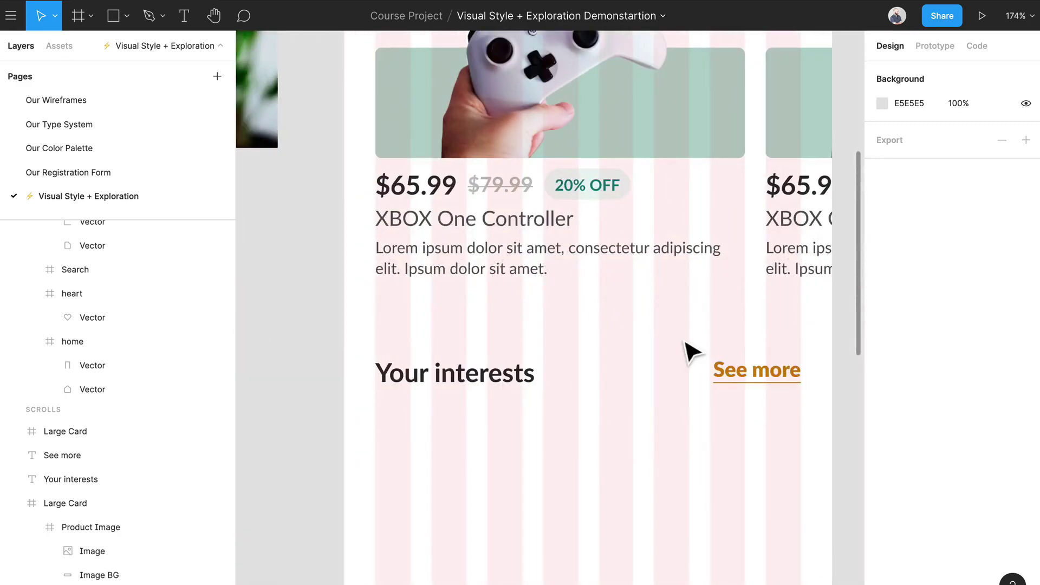
click(792, 381)
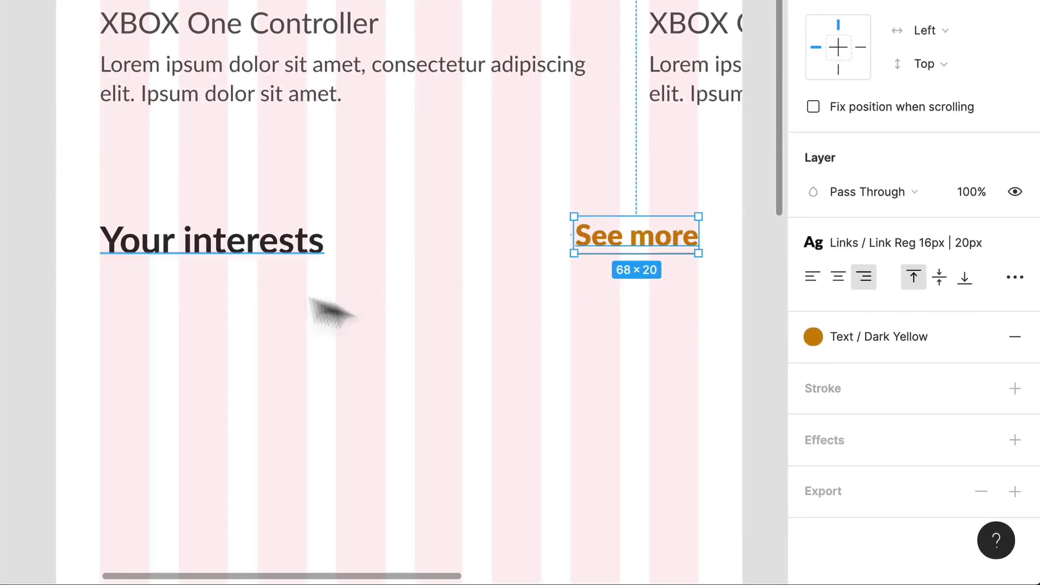
click(575, 426)
click(293, 258)
click(654, 255)
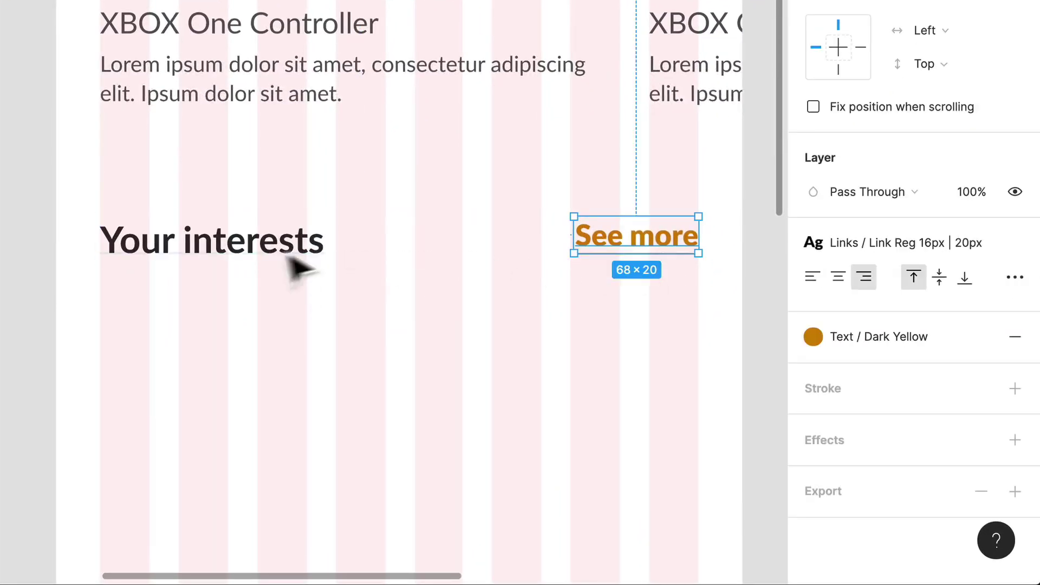
click(282, 254)
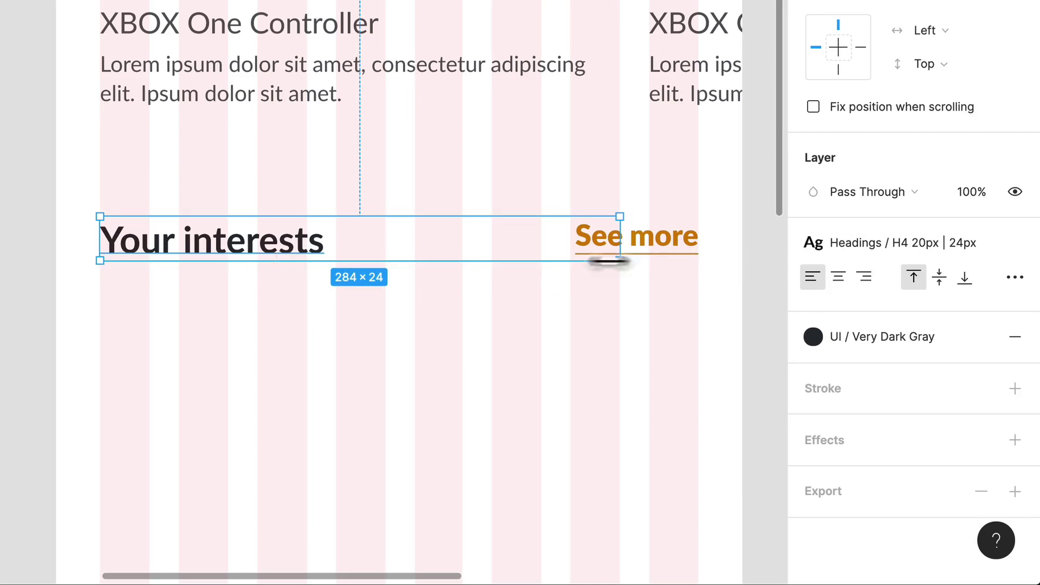
drag(609, 260, 562, 262)
Step: Set See more's horizontal constraint to Right and select both heading texts
click(674, 371)
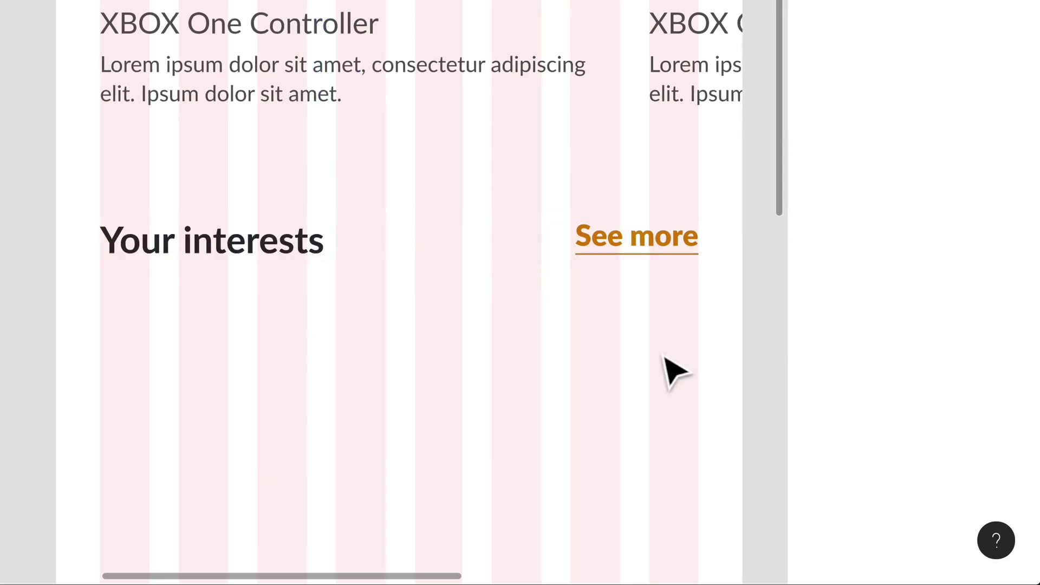
click(632, 263)
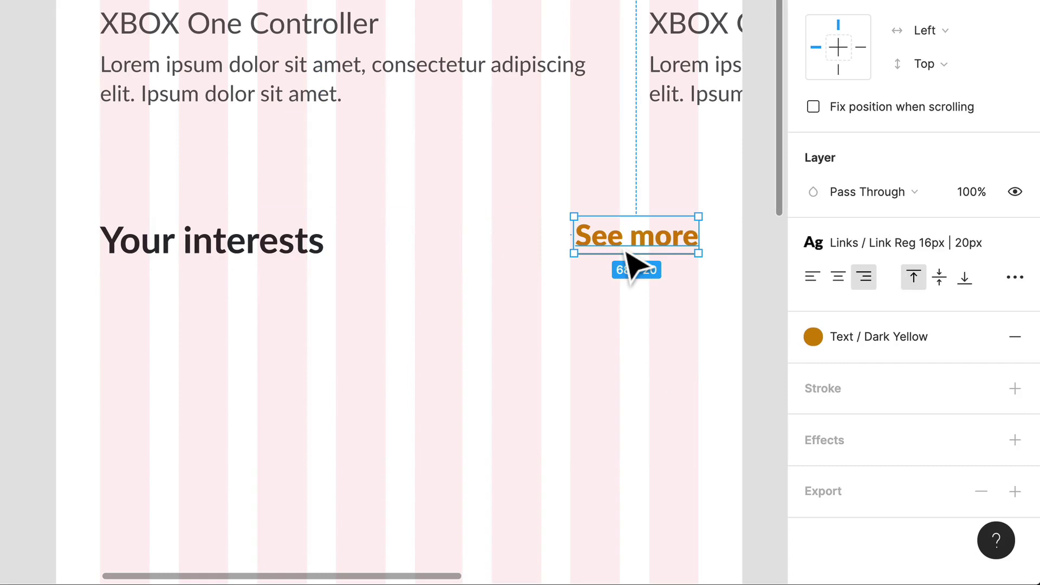
click(861, 48)
click(171, 256)
click(624, 350)
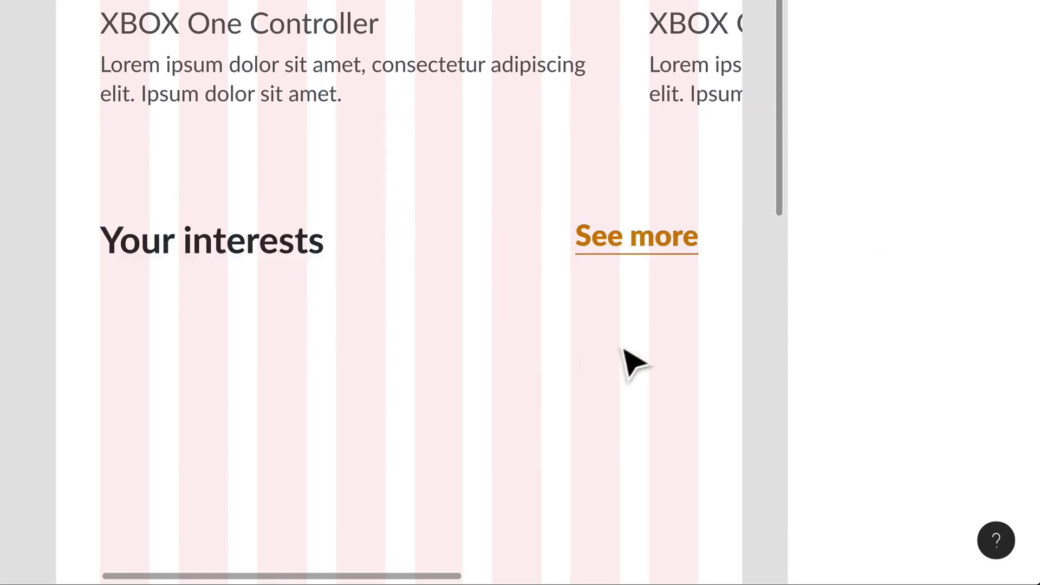
mouse_move(642, 314)
mouse_down()
mouse_move(297, 220)
mouse_move(217, 220)
mouse_up()
Step: Wrap the row in a frame named Title and rename its text layers Title and Link
key(ctrl+alt+g)
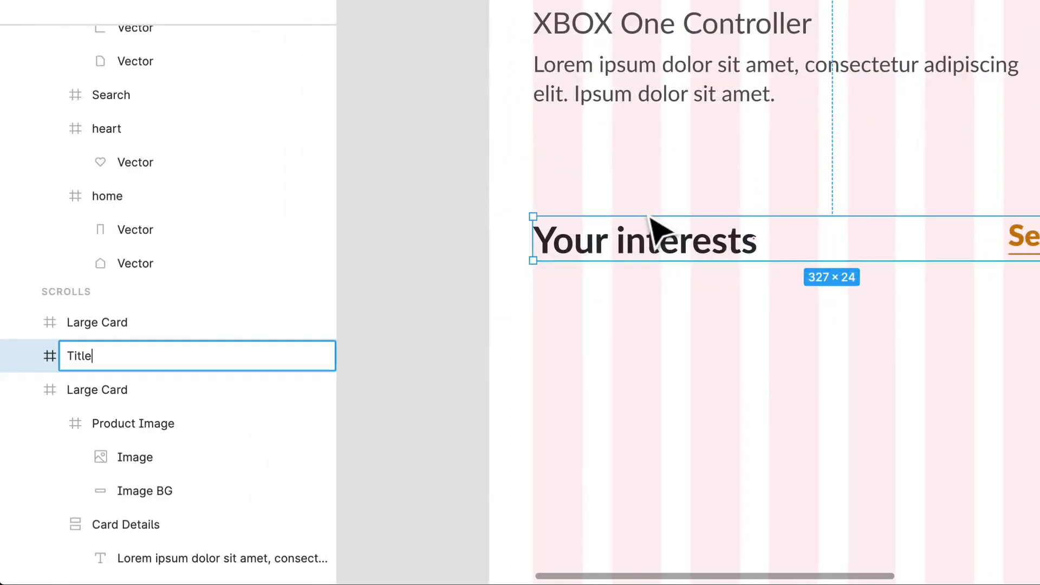
key(Return)
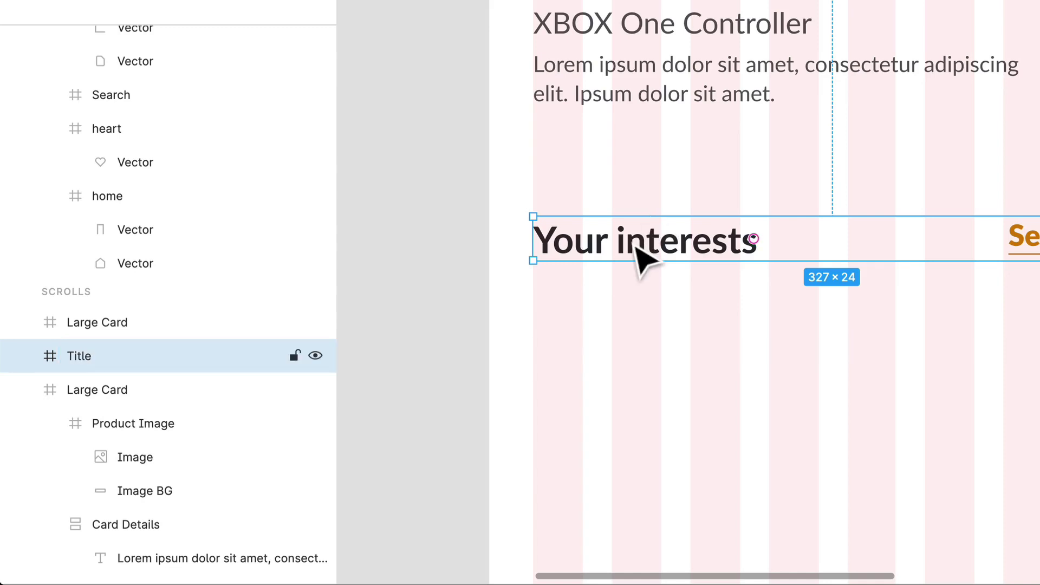
click(639, 252)
key(super+r)
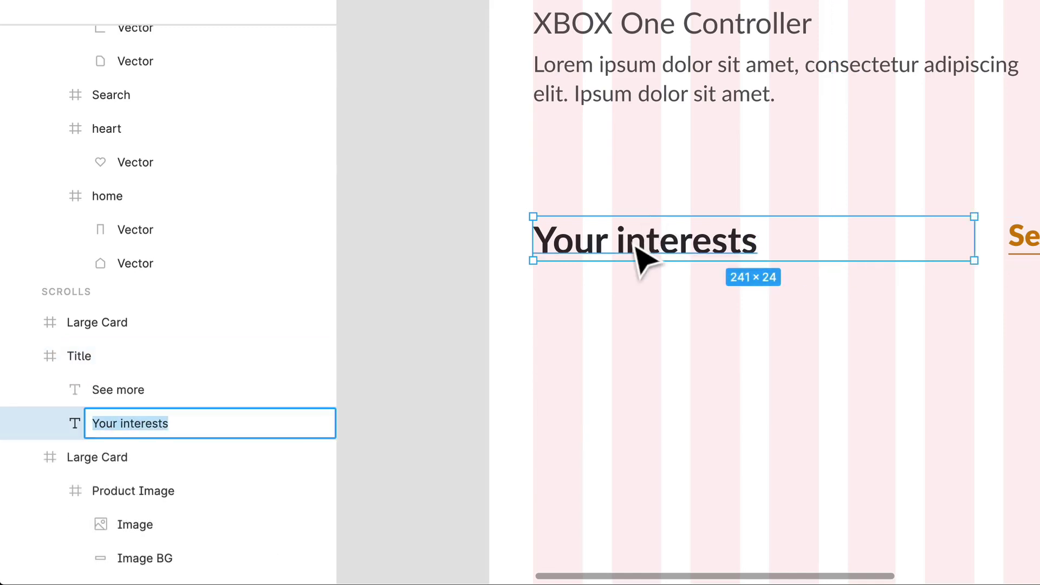
text(Title)
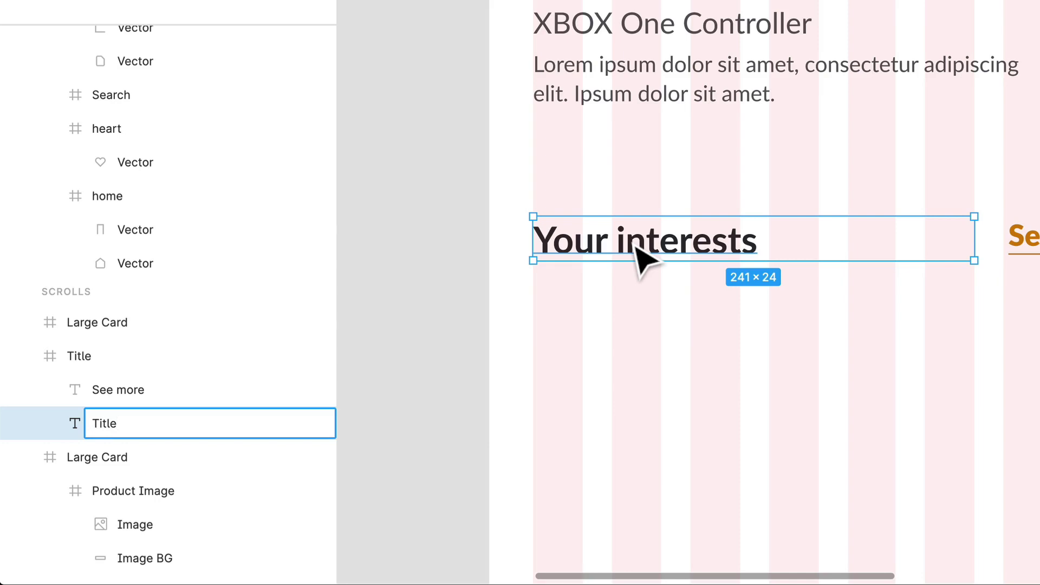
key(Return)
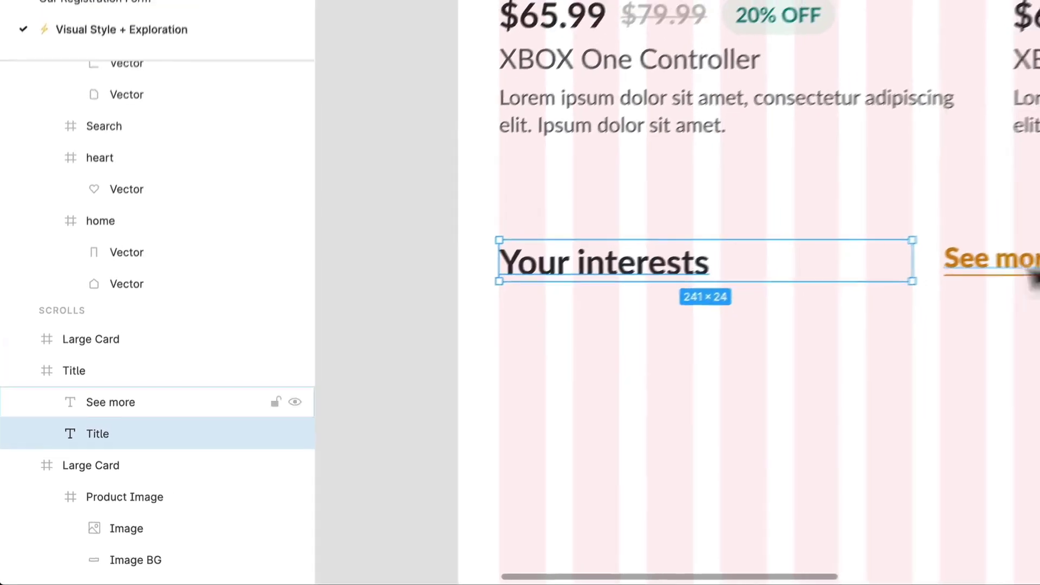
click(1026, 239)
key(super+r)
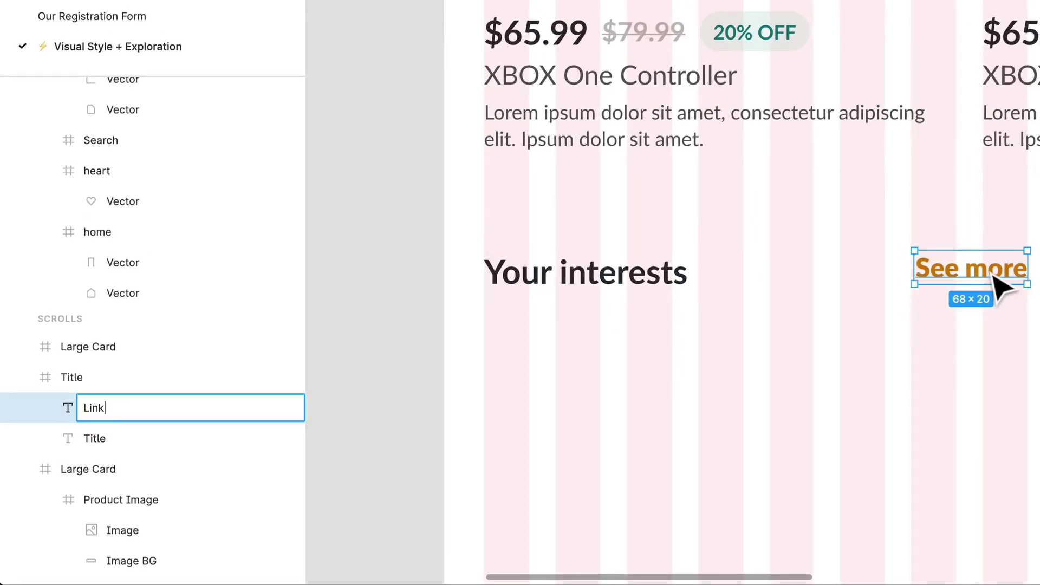
key(Return)
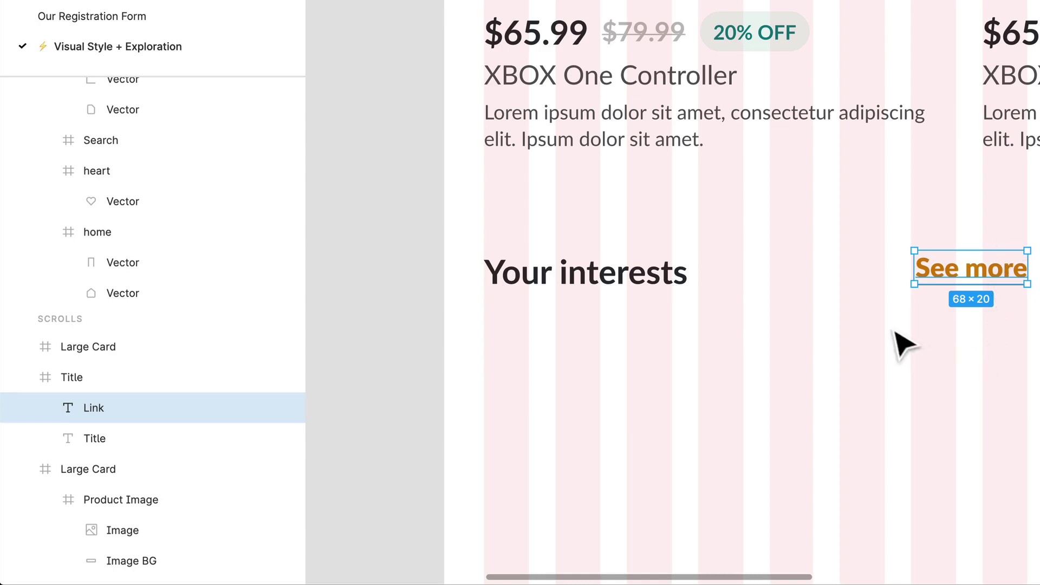
Step: Move the Title header up closer to the product card
click(996, 426)
scroll(848, 336, down, 3)
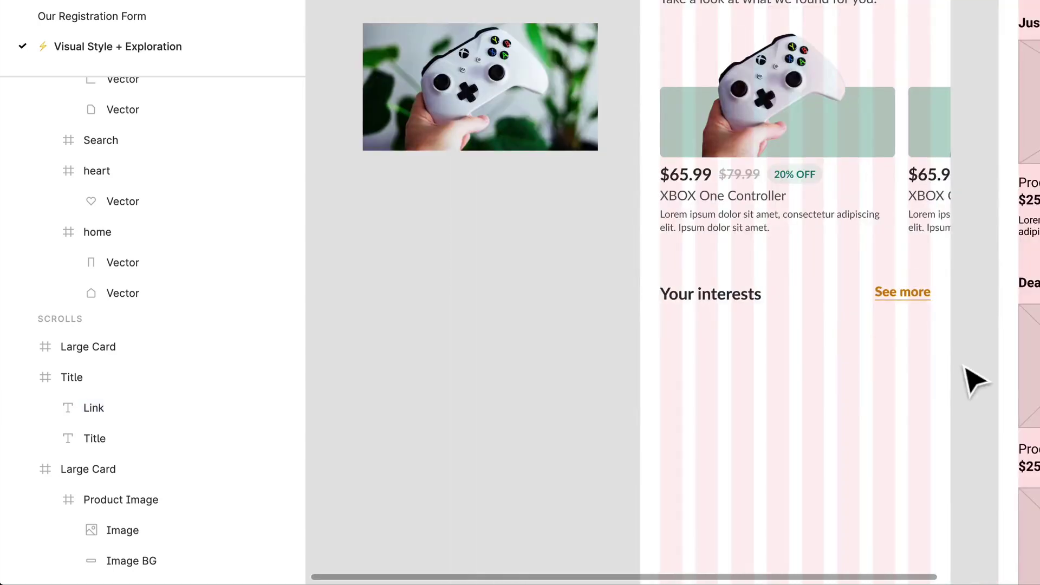
drag(916, 297, 921, 270)
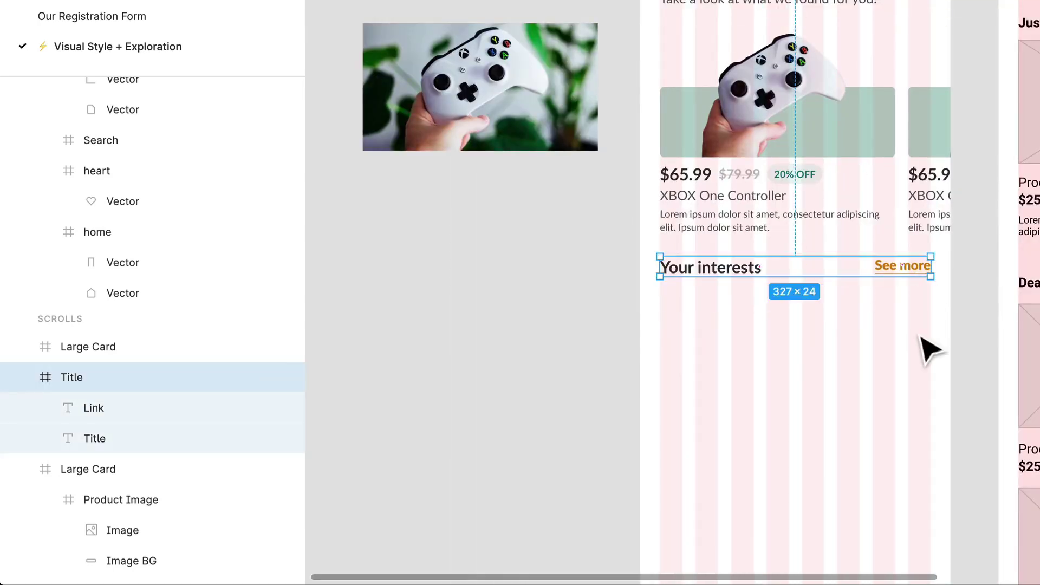
Step: Draw a 327 × 396 frame below Your interests with corner radius 10
click(928, 349)
scroll(801, 363, up, 3)
scroll(801, 362, down, 2)
scroll(801, 362, up, 1)
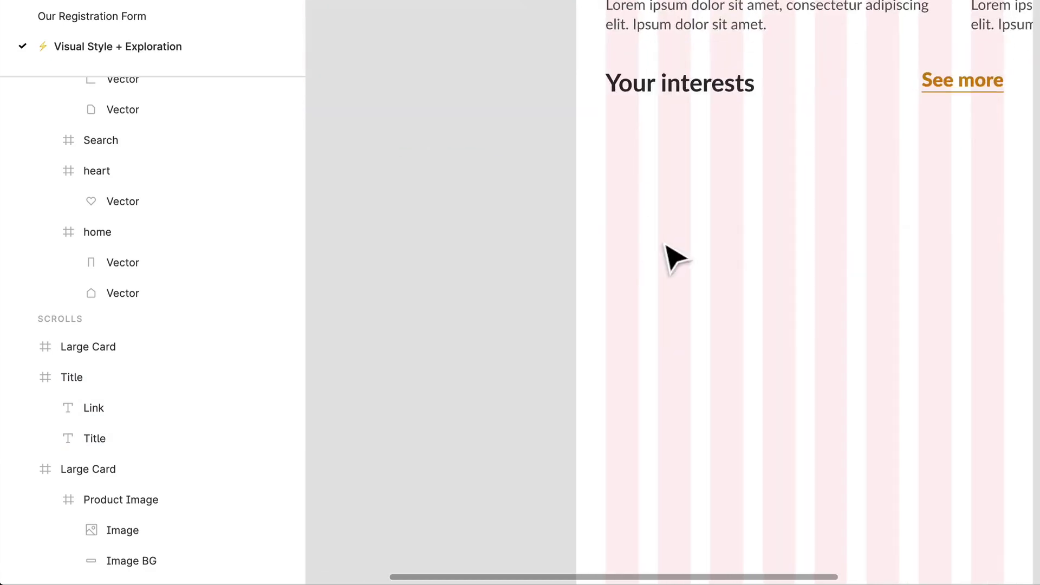
scroll(669, 256, up, 1)
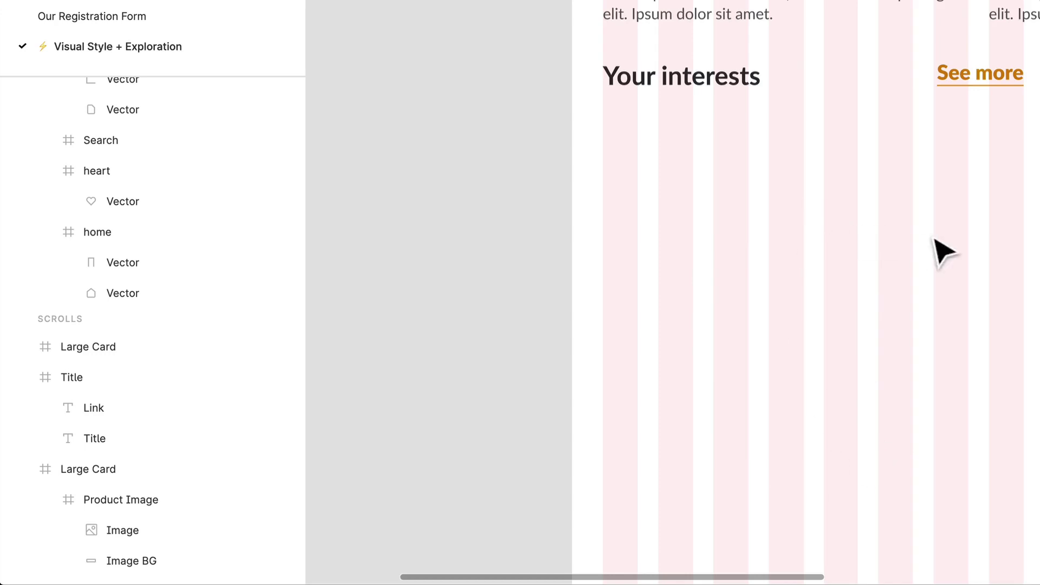
scroll(943, 252, right, 10)
scroll(597, 181, up, 3)
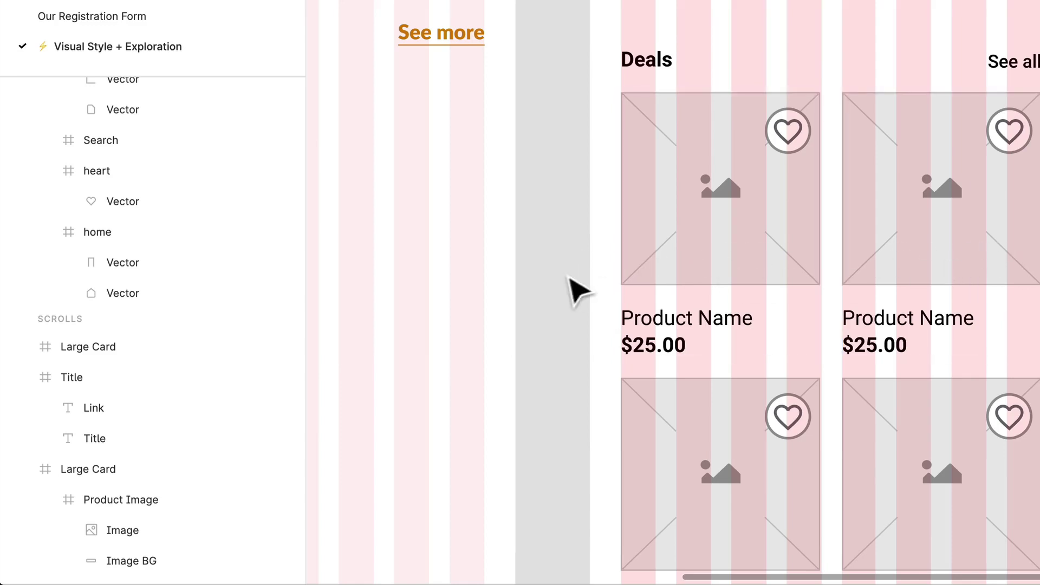
drag(579, 291, 892, 253)
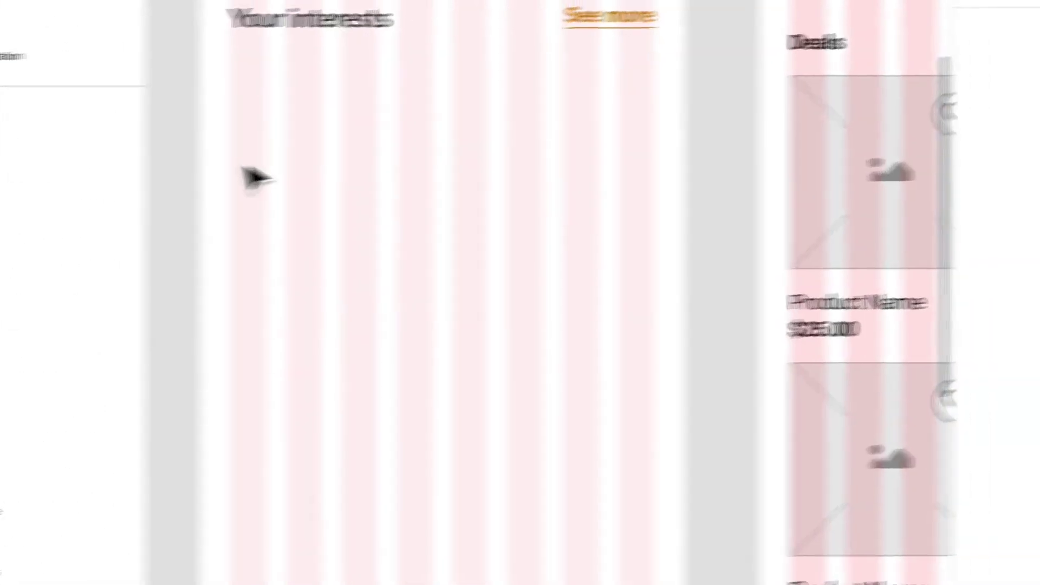
key(f)
drag(84, 70, 508, 524)
drag(100, 193, 98, 190)
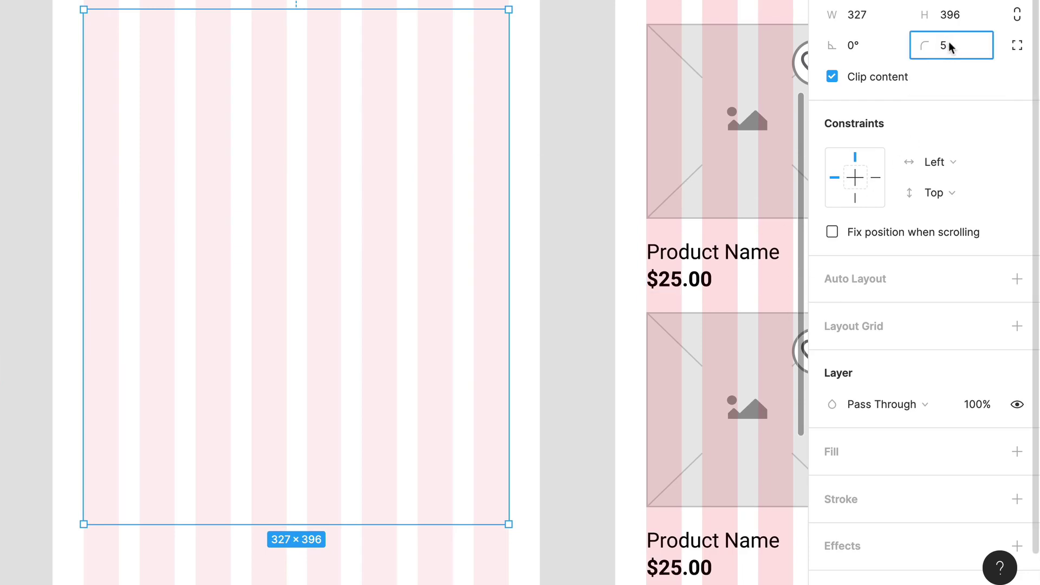
key(Return)
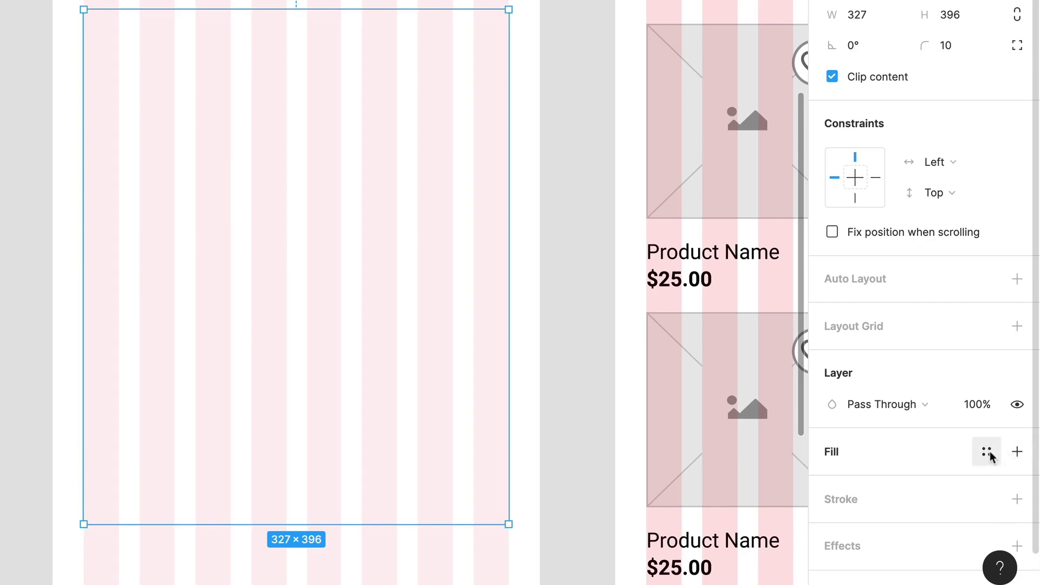
Step: Give the card the Background / White fill and Cards / Product Card Lg effect style
click(986, 453)
scroll(958, 487, down, 3)
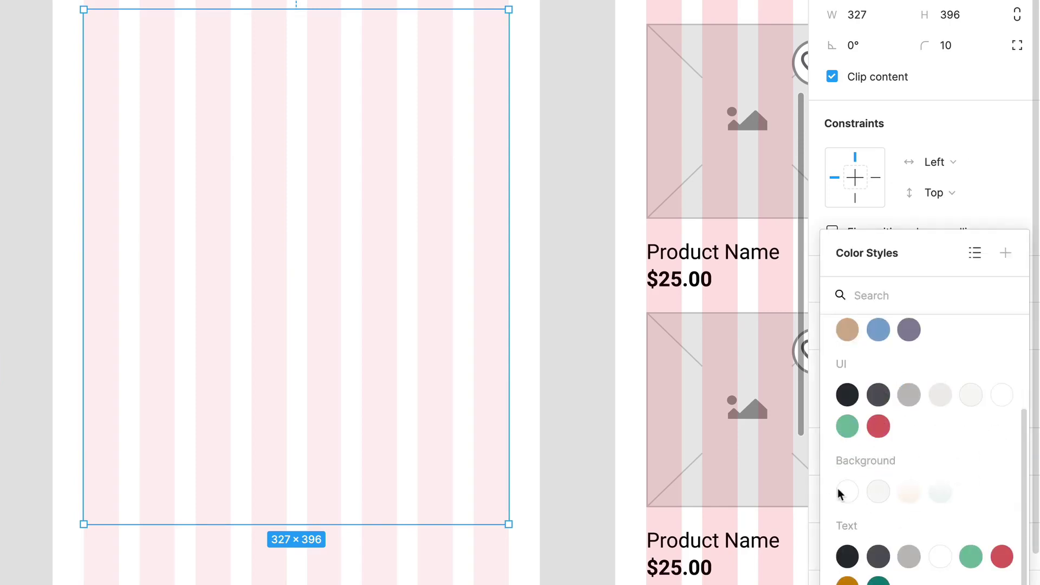
click(848, 494)
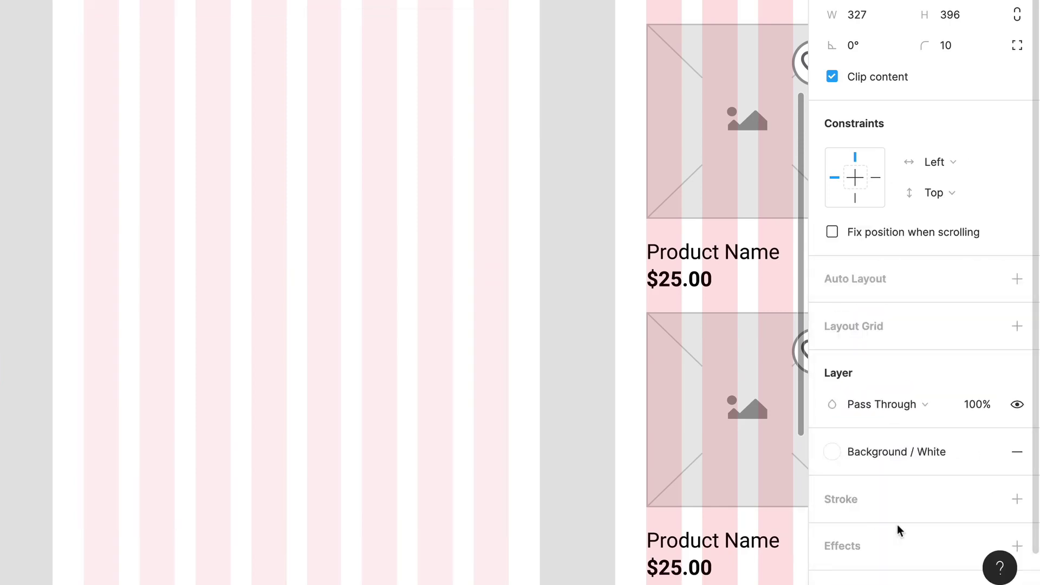
scroll(897, 527, down, 2)
click(986, 490)
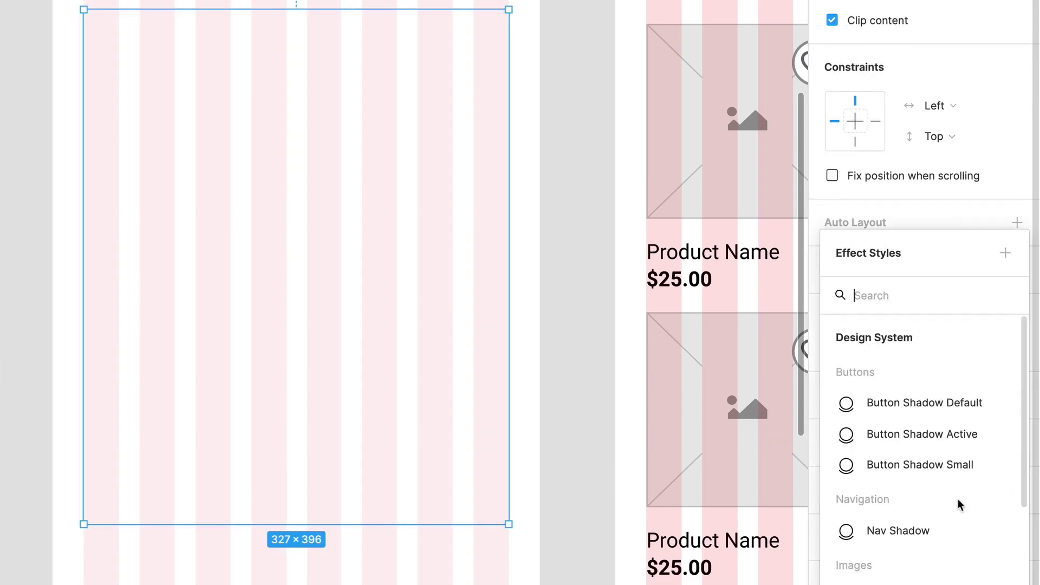
scroll(897, 431, down, 3)
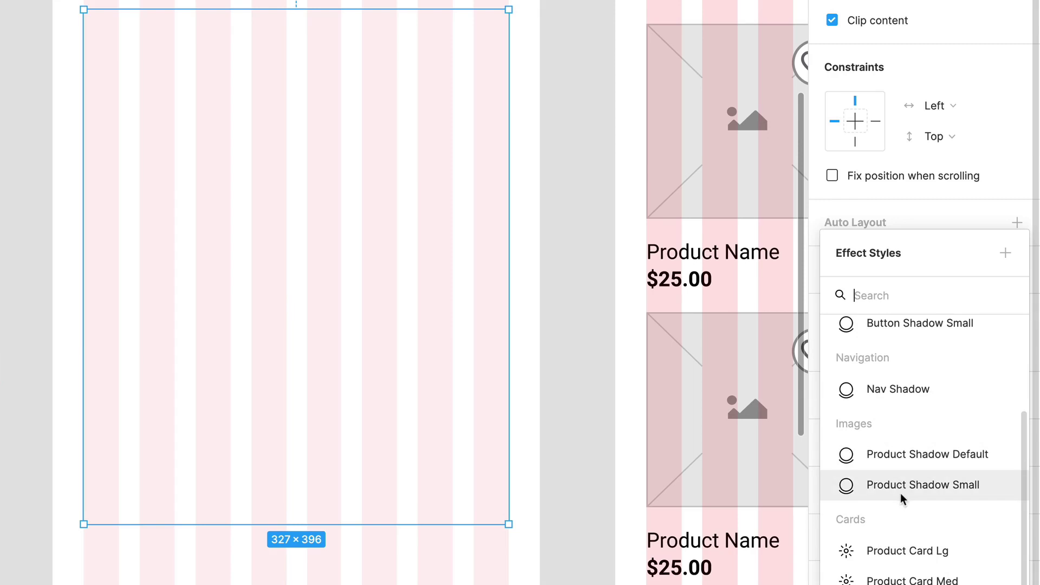
click(891, 553)
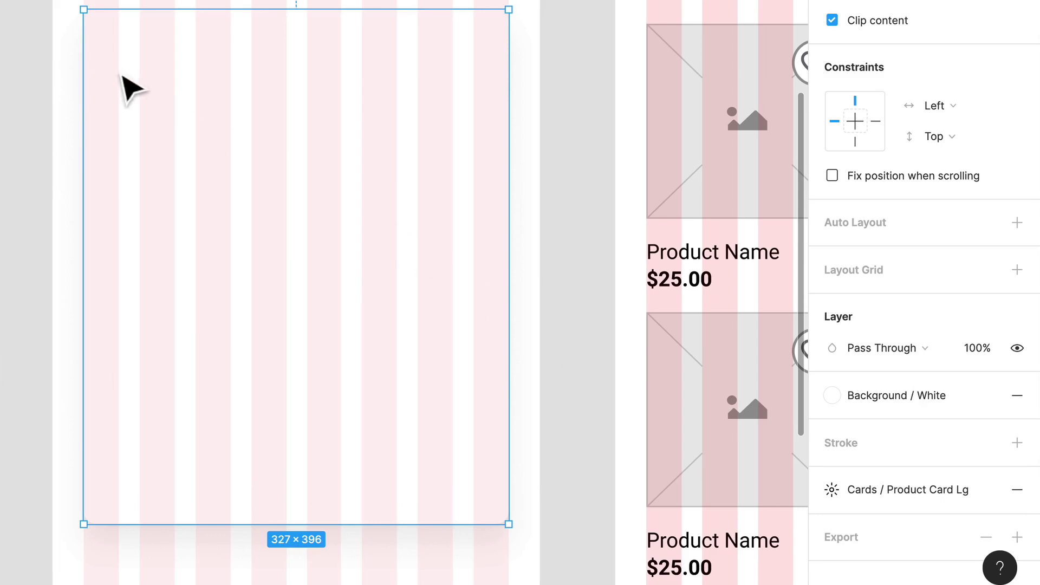
drag(102, 86, 96, 85)
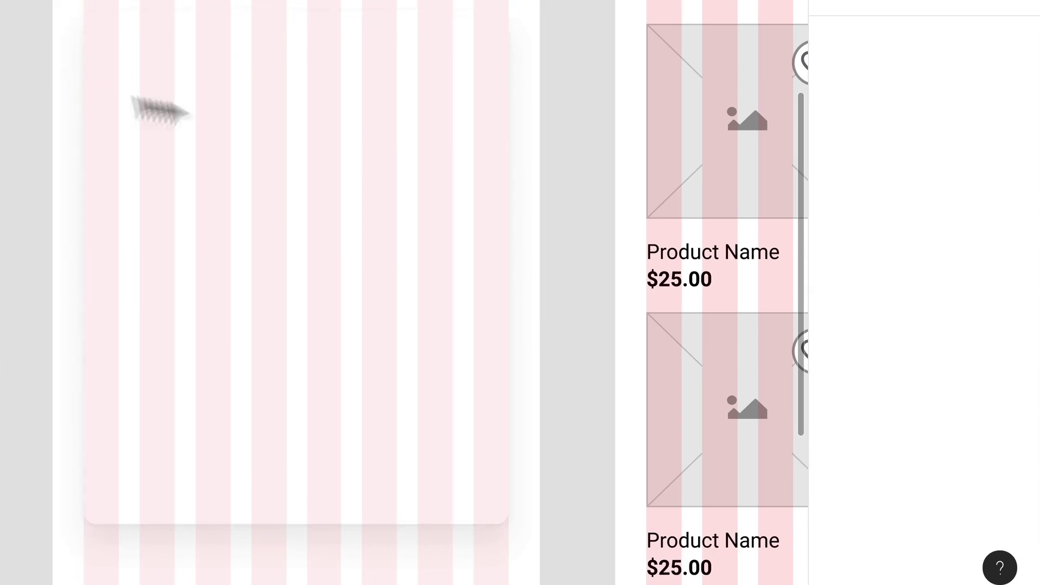
click(224, 104)
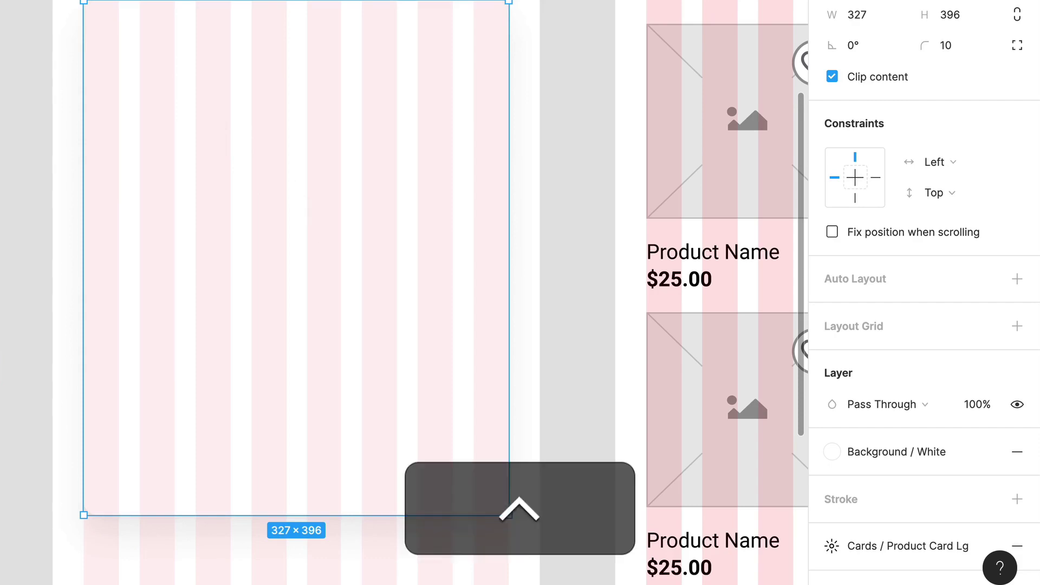
Step: Hide the layout grids and drag the interests card's bottom edge up to shorten it
key(ctrl+g)
click(559, 196)
scroll(560, 197, down, 2)
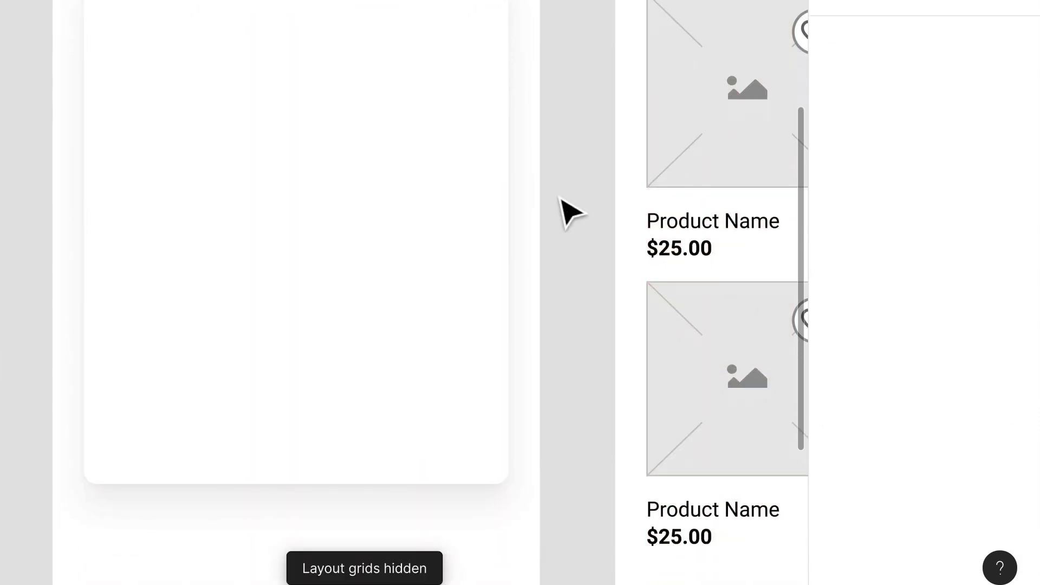
scroll(305, 201, down, 5)
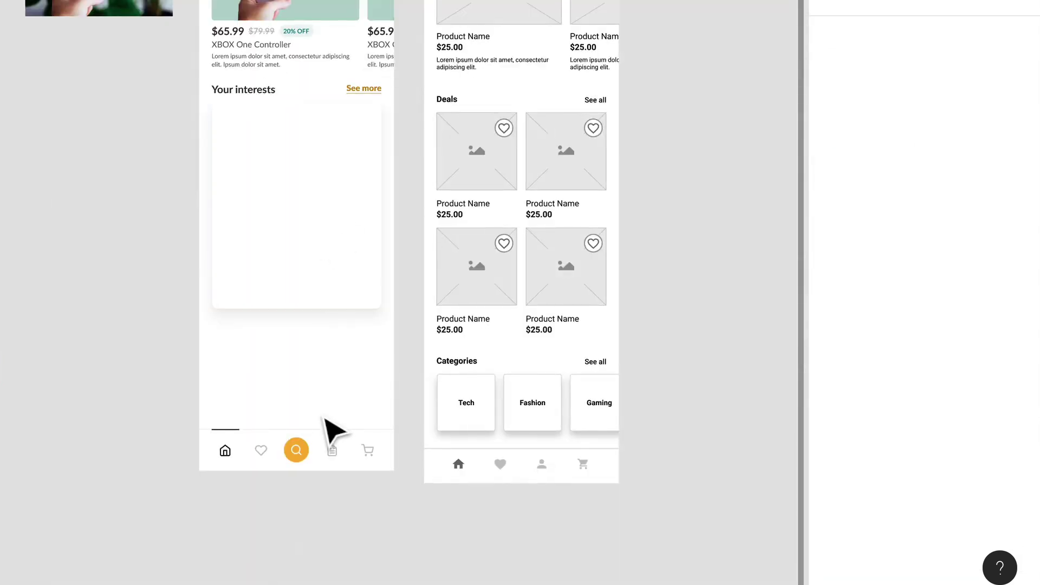
scroll(324, 425, up, 3)
scroll(265, 259, up, 3)
click(360, 425)
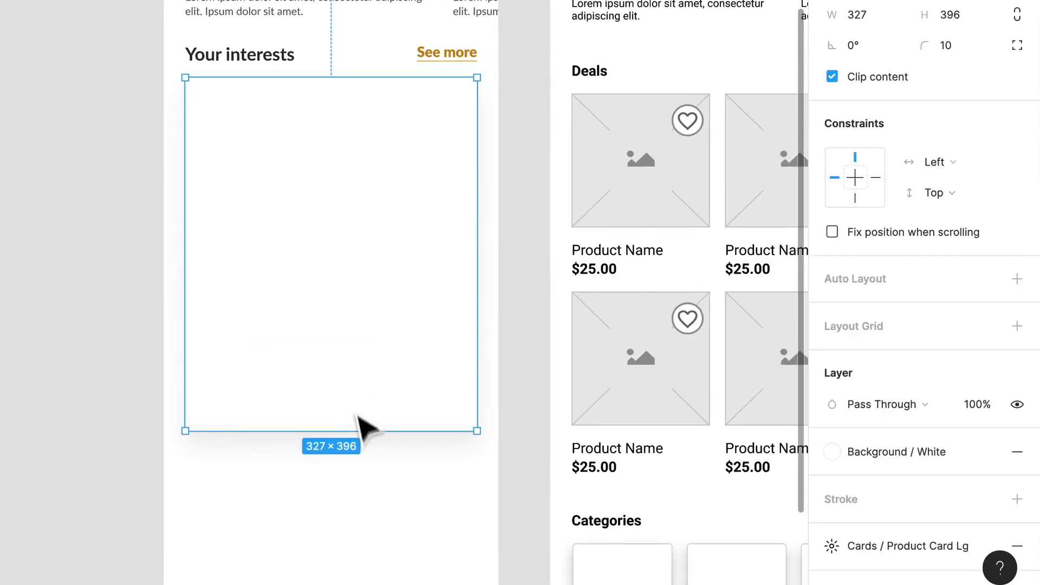
drag(365, 441, 366, 314)
click(347, 404)
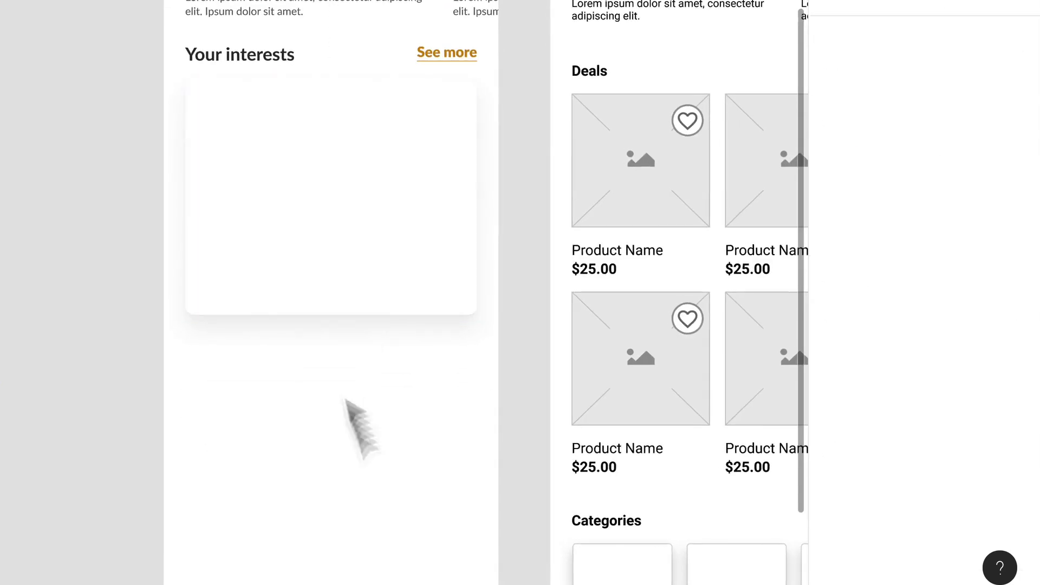
Step: Extend the interests card back down so it measures 327 × 333
scroll(197, 179, up, 3)
scroll(198, 179, up, 2)
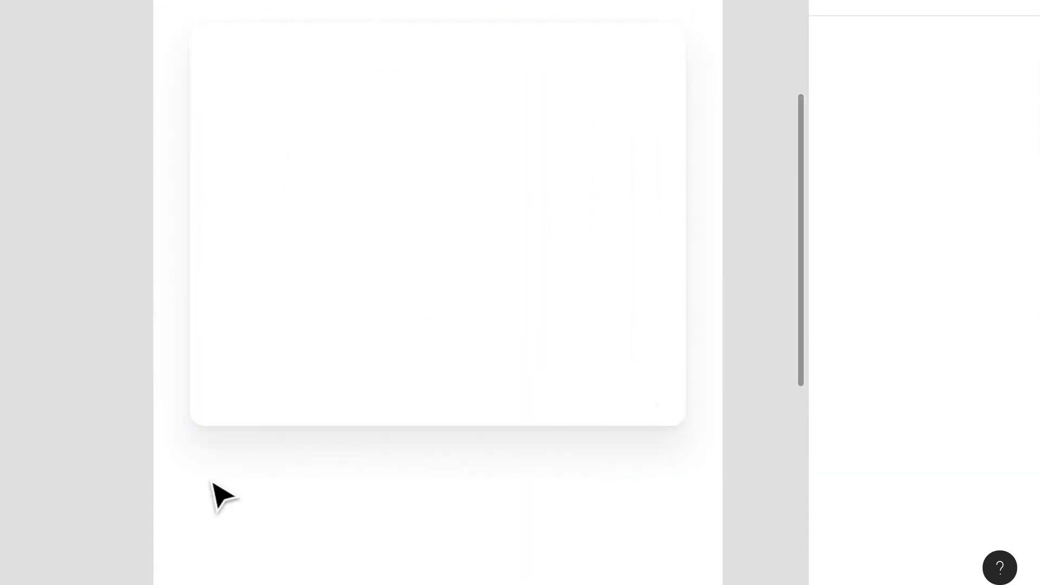
scroll(216, 325, up, 4)
scroll(220, 328, up, 2)
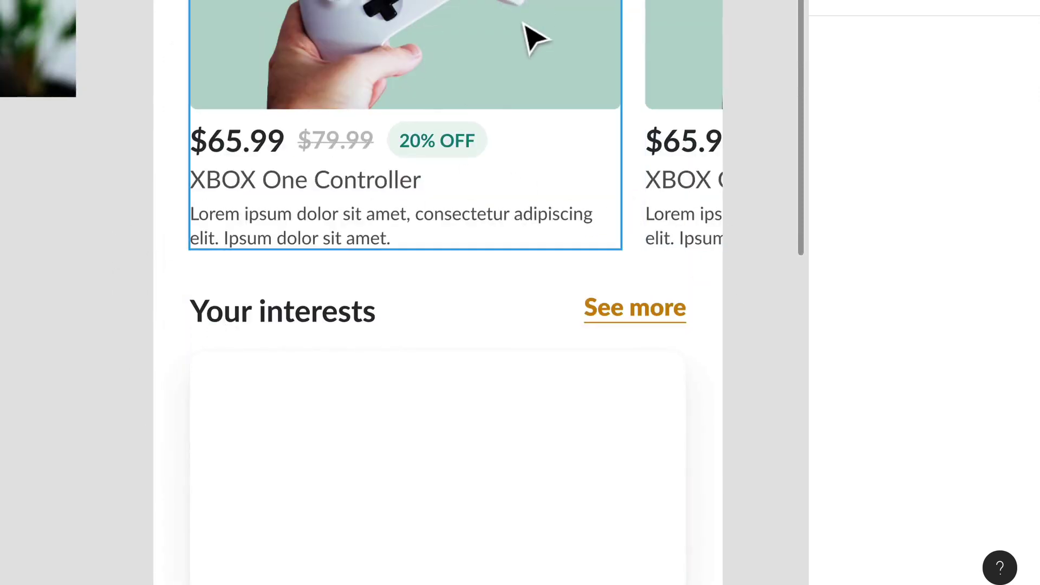
scroll(360, 376, down, 5)
click(525, 400)
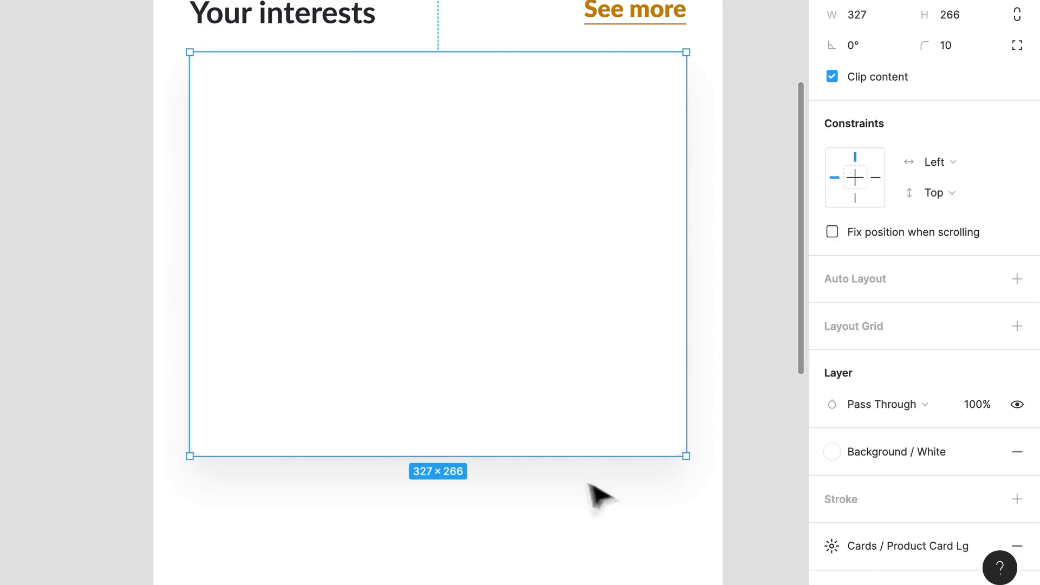
drag(580, 529, 580, 582)
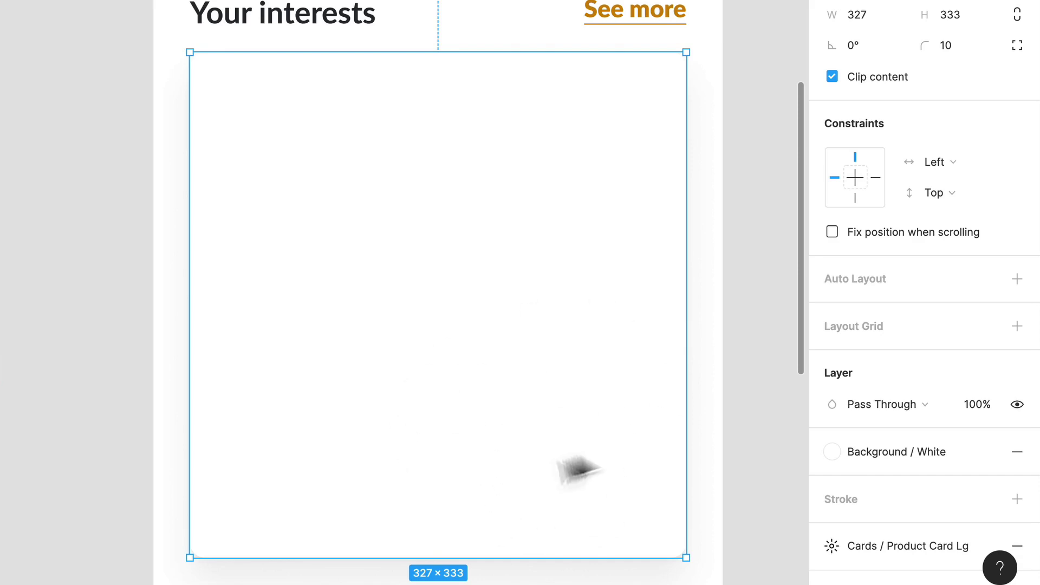
click(743, 144)
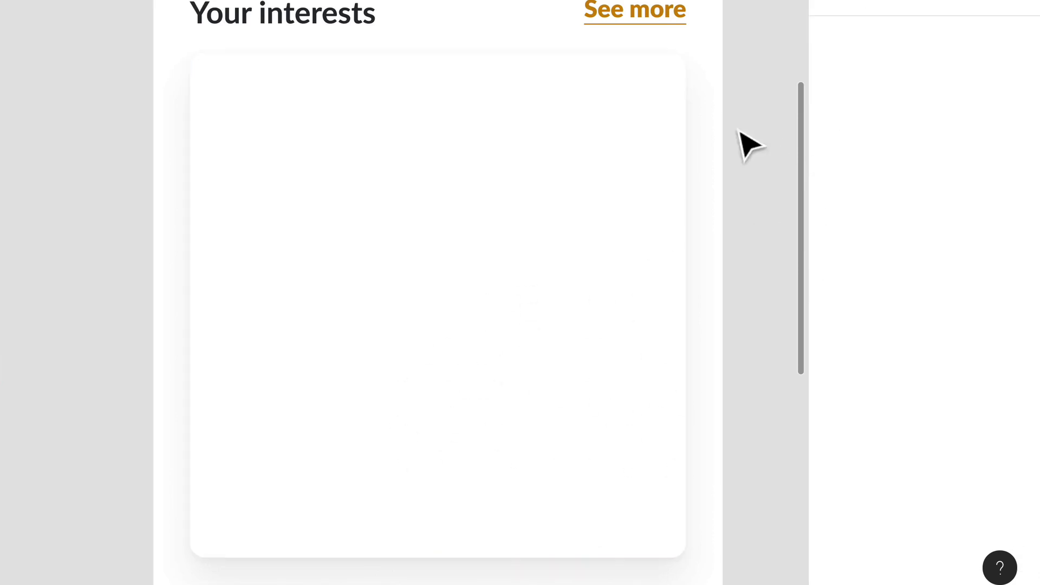
scroll(325, 40, up, 10)
scroll(525, 233, down, 5)
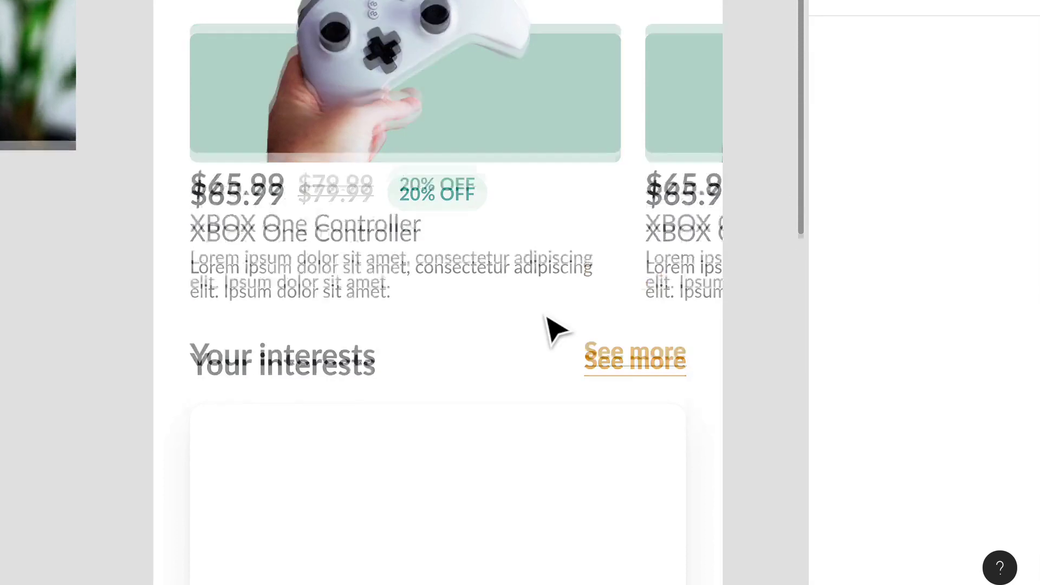
click(480, 374)
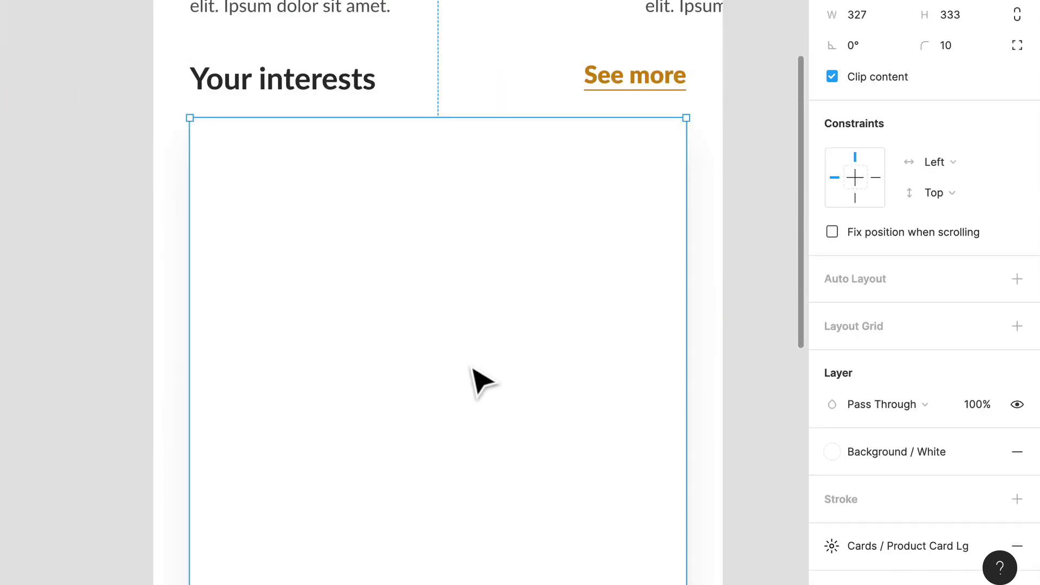
Step: Apply auto layout to the white card from its context menu
right_click(349, 311)
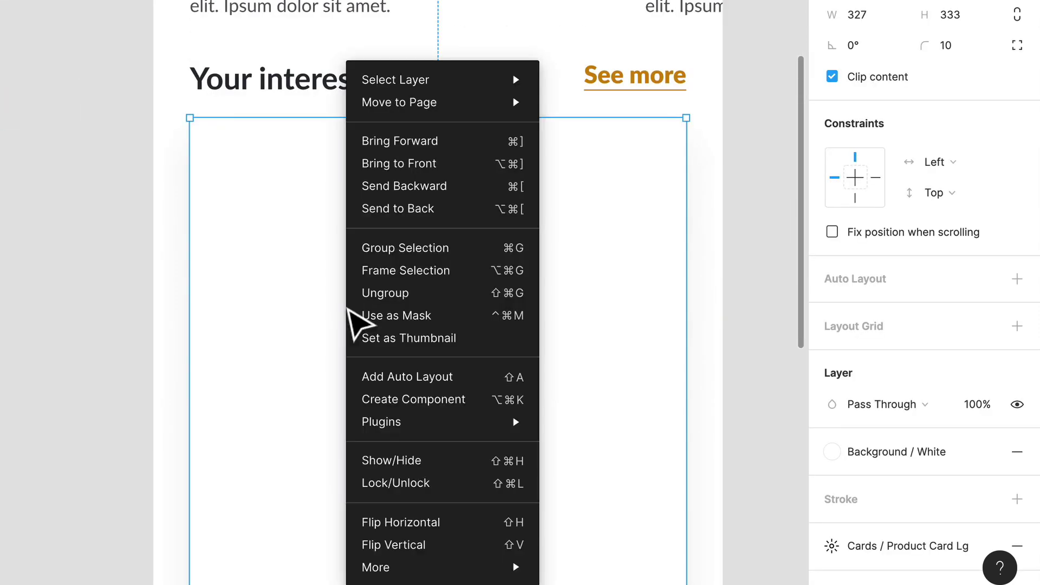
click(228, 446)
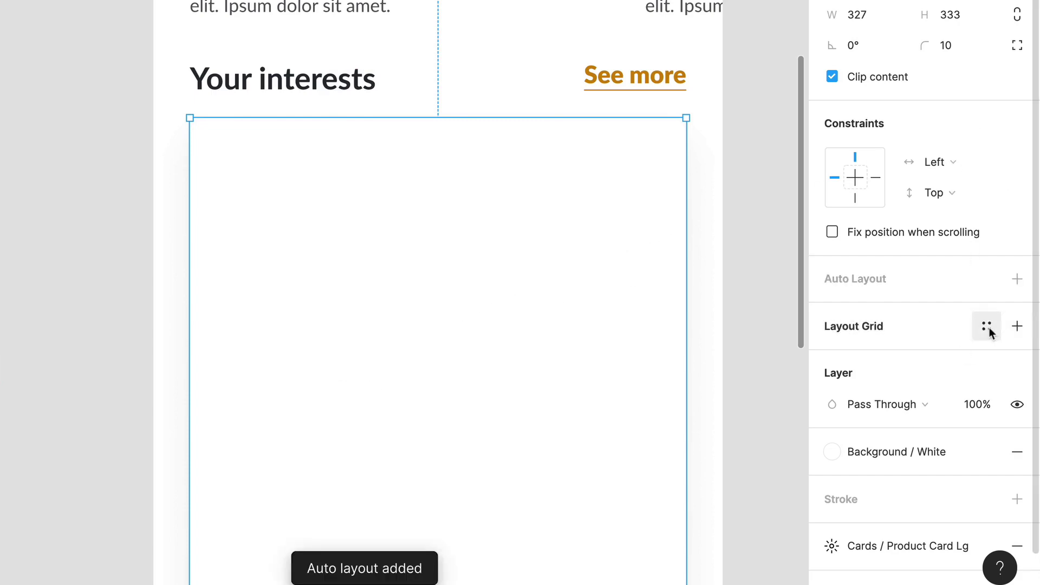
click(989, 328)
click(919, 228)
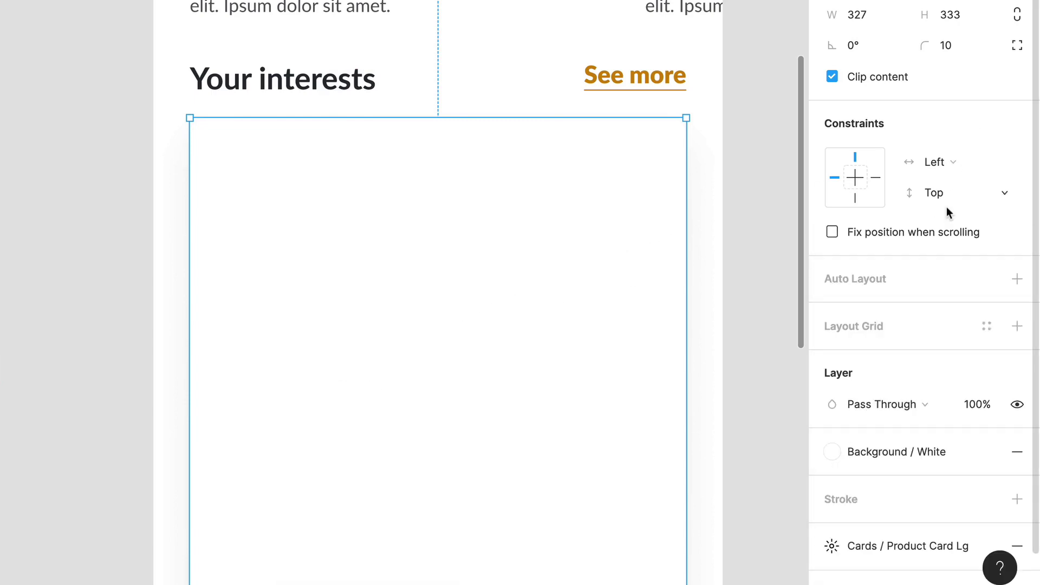
Step: Add a Columns layout grid to the card with count 3, margin 16 and gutter 16
click(1017, 326)
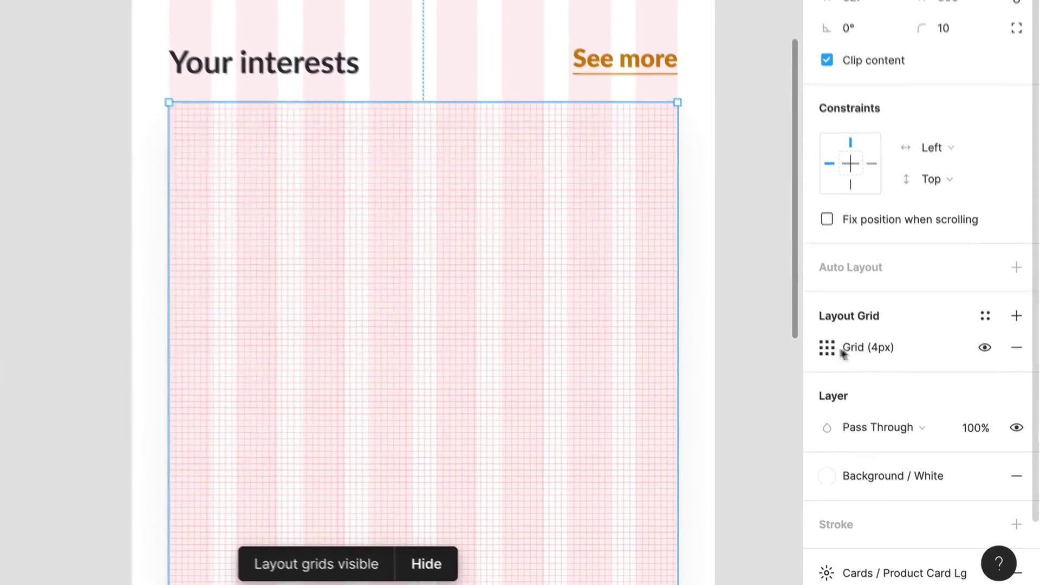
click(832, 355)
click(575, 325)
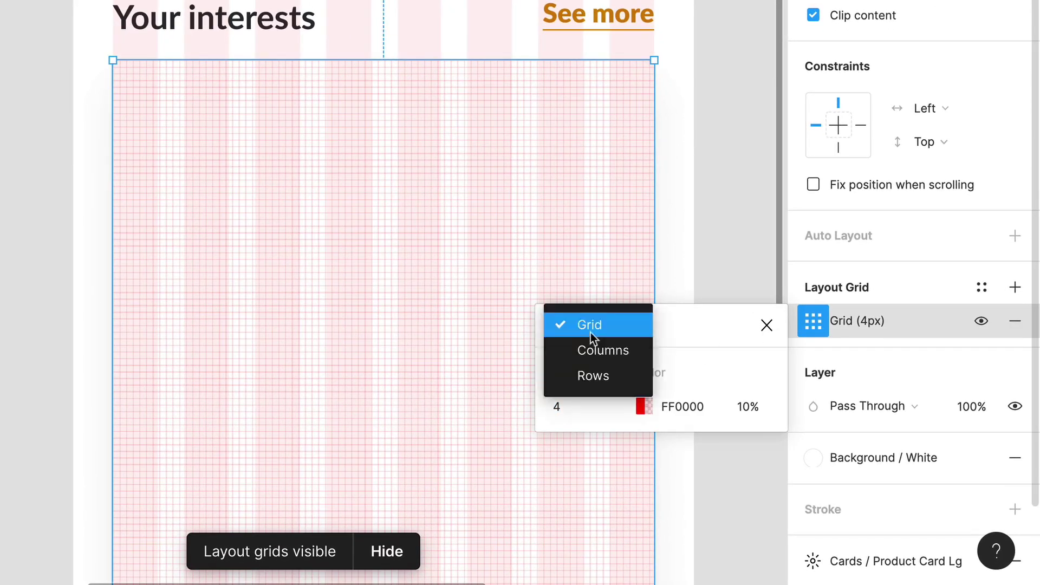
click(591, 348)
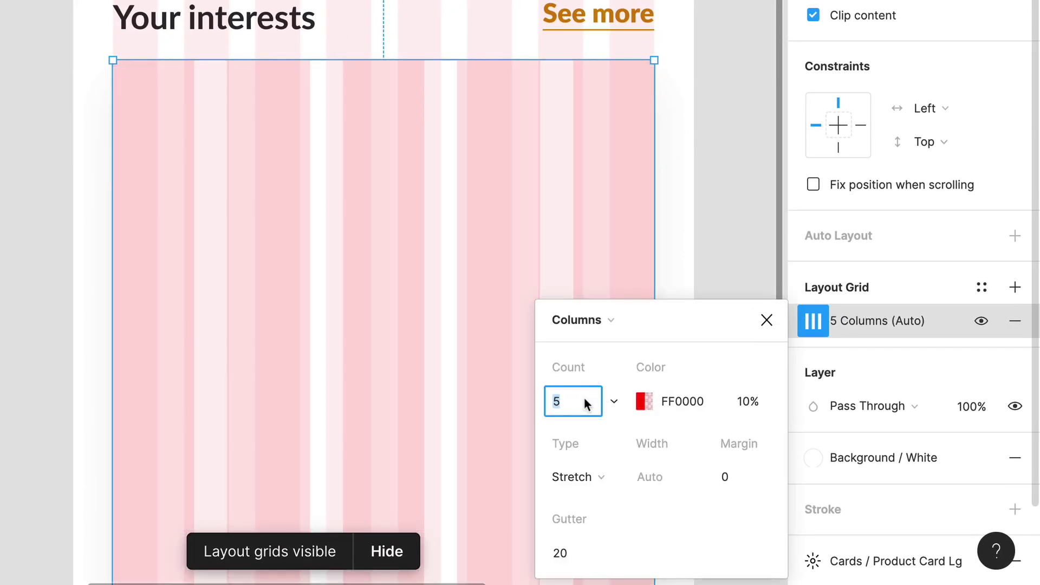
text(3)
key(Return)
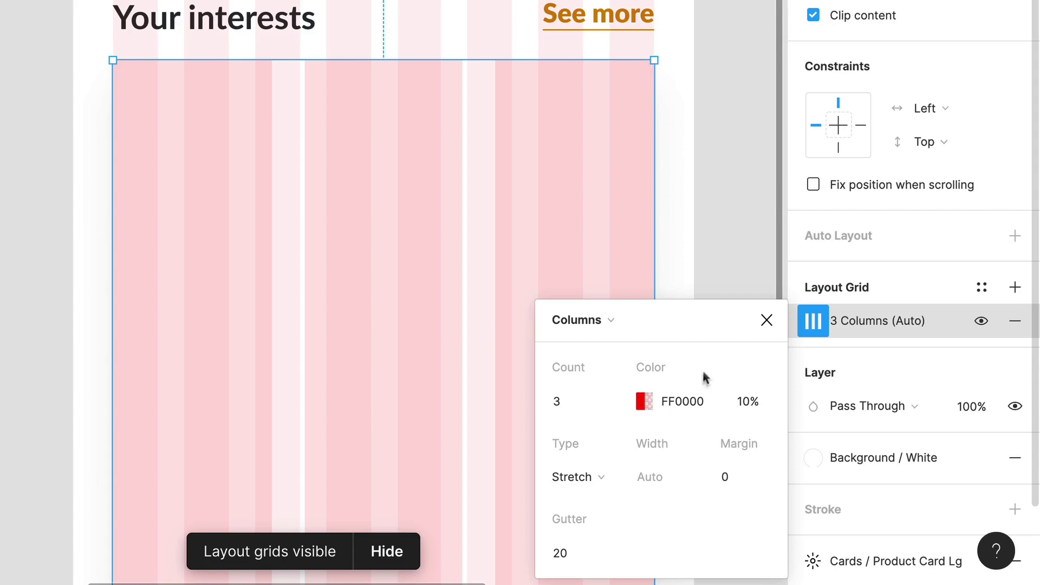
click(740, 484)
text(1)
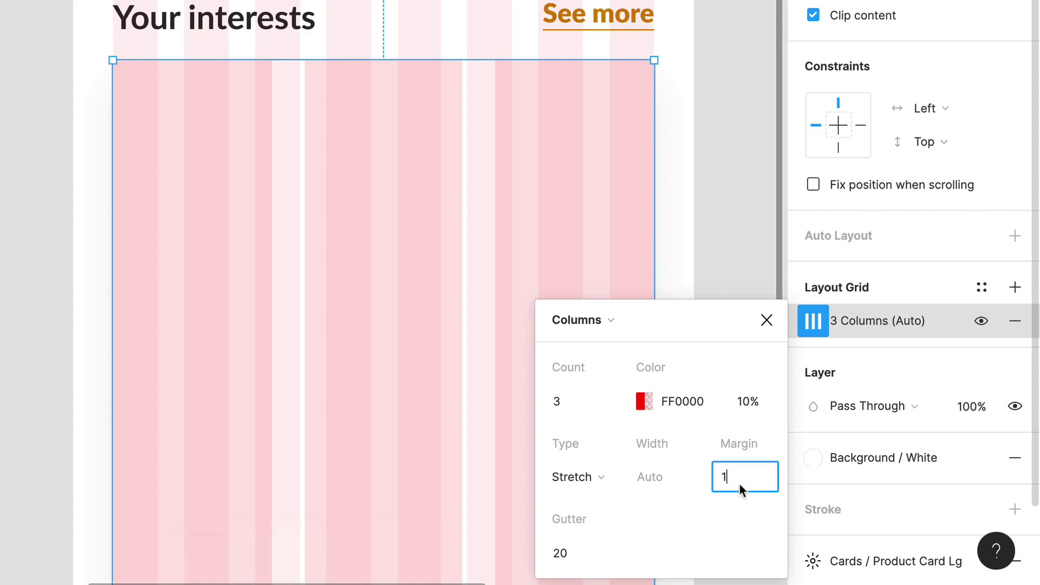
text(6)
key(Return)
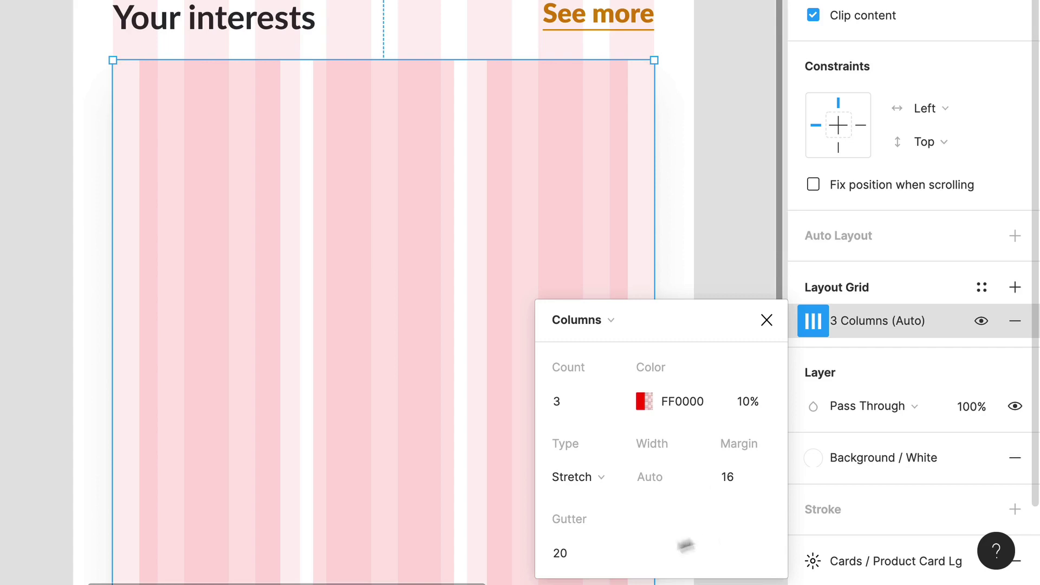
click(570, 548)
text(16)
key(Return)
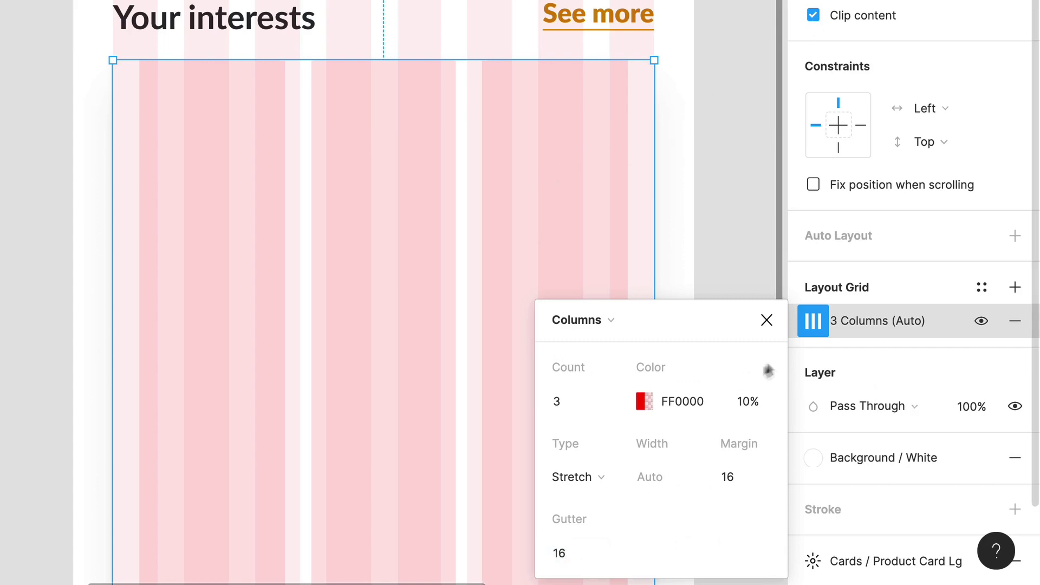
click(766, 320)
Step: Copy the Your interests heading into the card and retype it as Gaming
scroll(209, 174, down, 5)
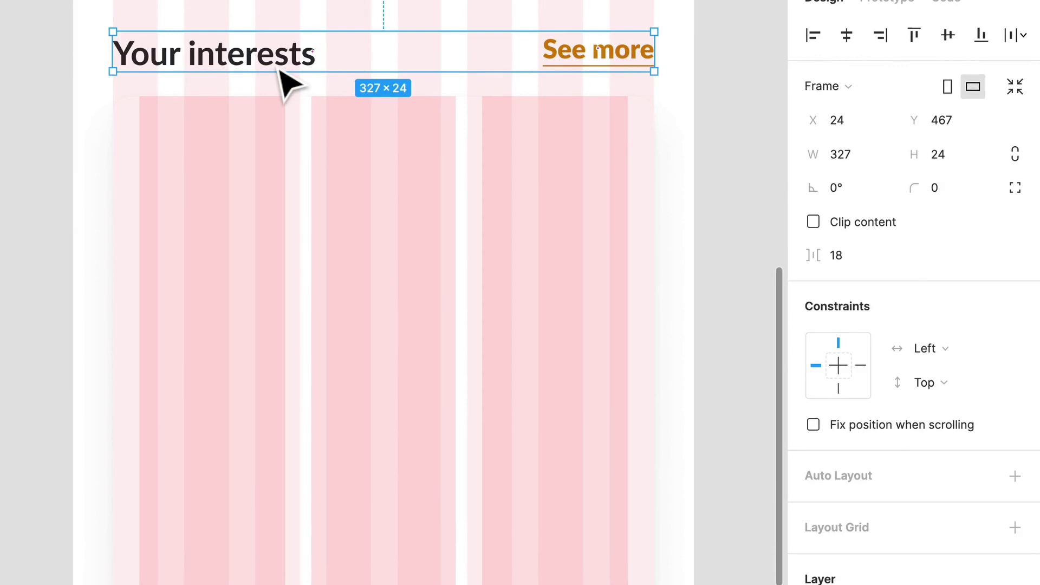
drag(281, 69, 311, 204)
double_click(300, 189)
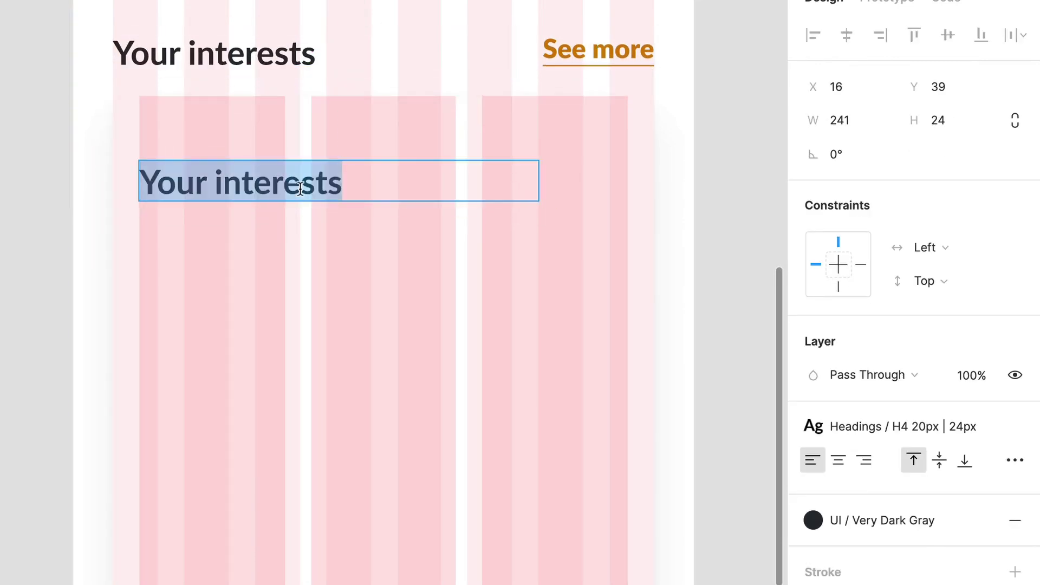
text(F)
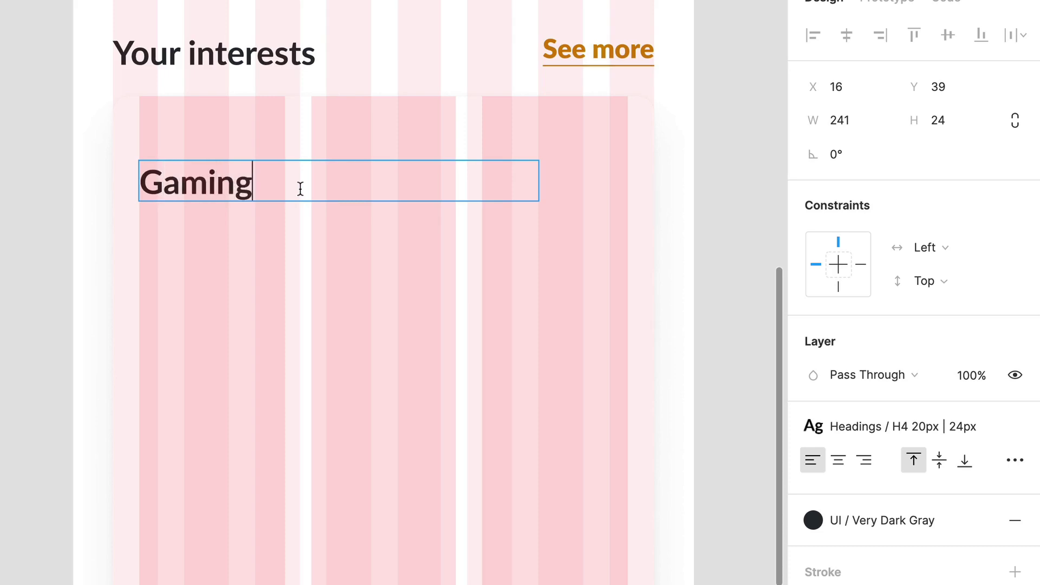
key(Escape)
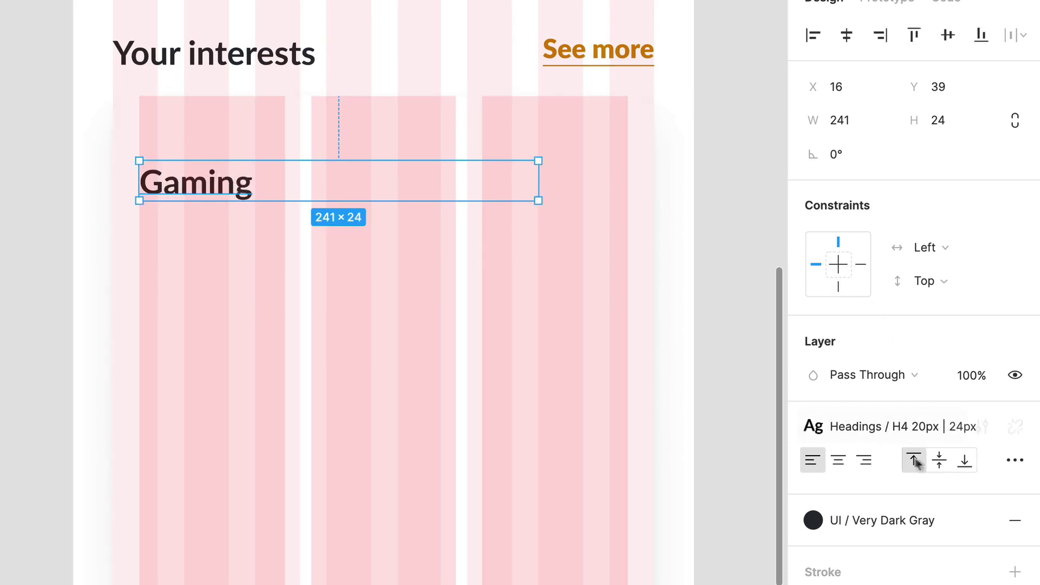
Step: Apply the Headings / H5 16px text style to Gaming and set it to auto width
click(895, 429)
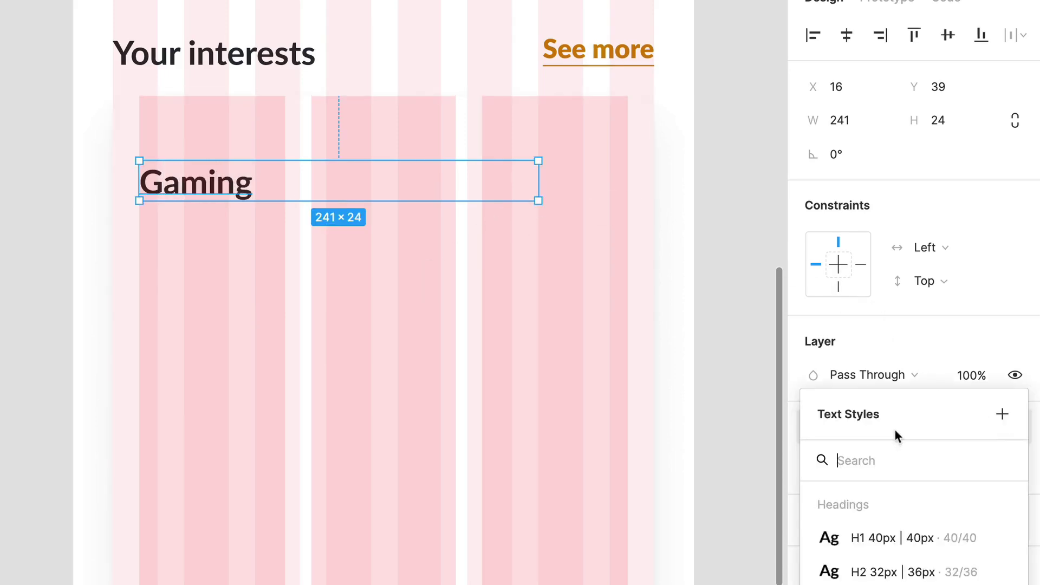
click(911, 540)
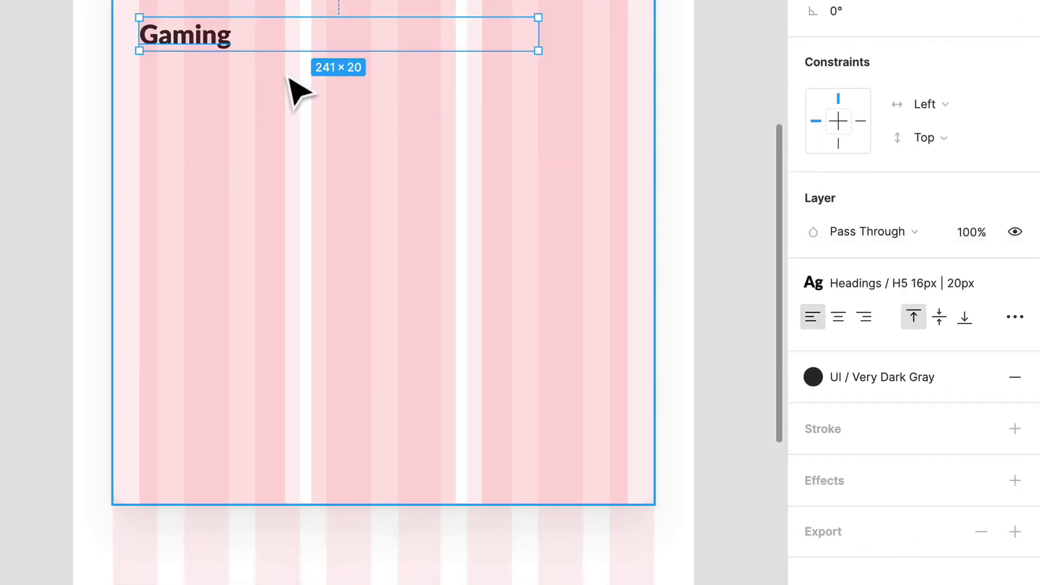
mouse_move(978, 304)
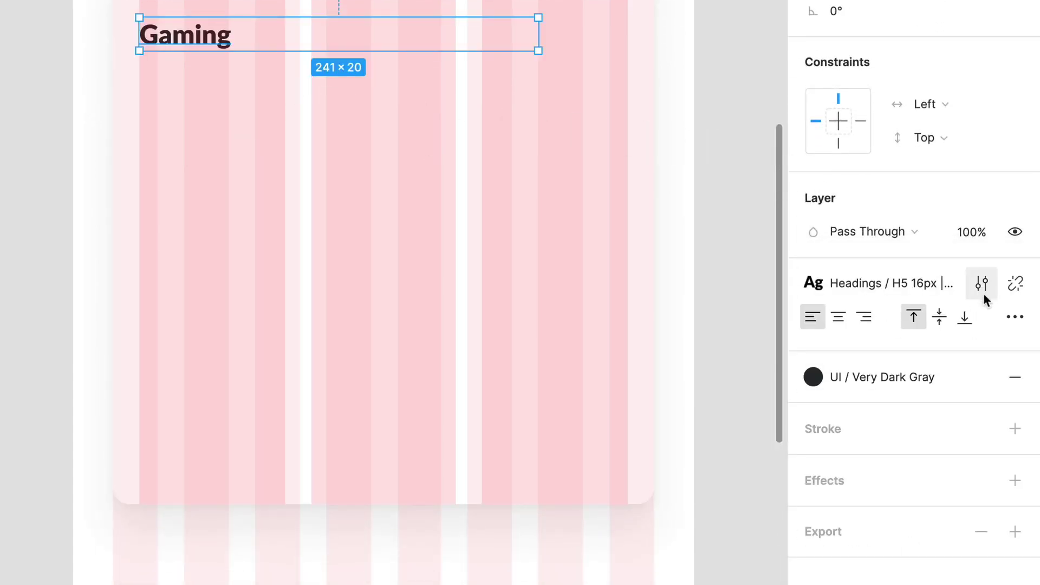
click(1006, 320)
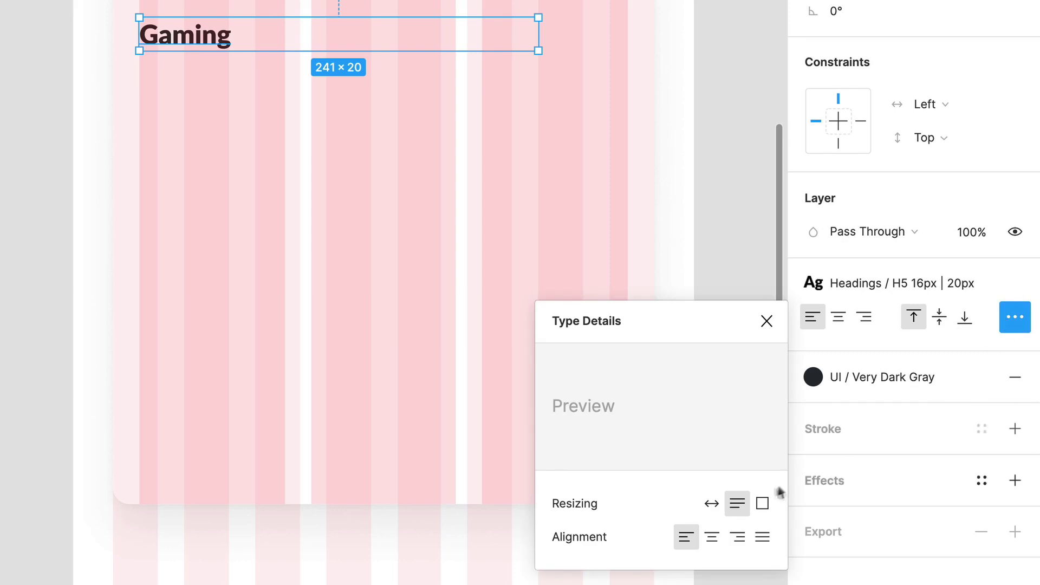
click(708, 502)
click(314, 90)
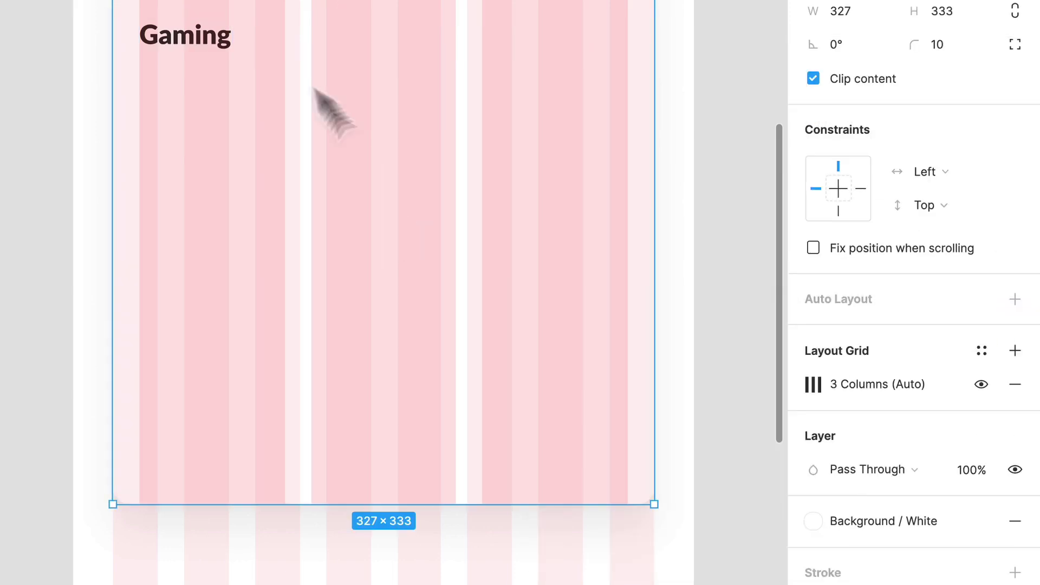
Step: Duplicate Gaming twice and retype the copies as Tech and Travel
click(206, 50)
drag(186, 47, 327, 55)
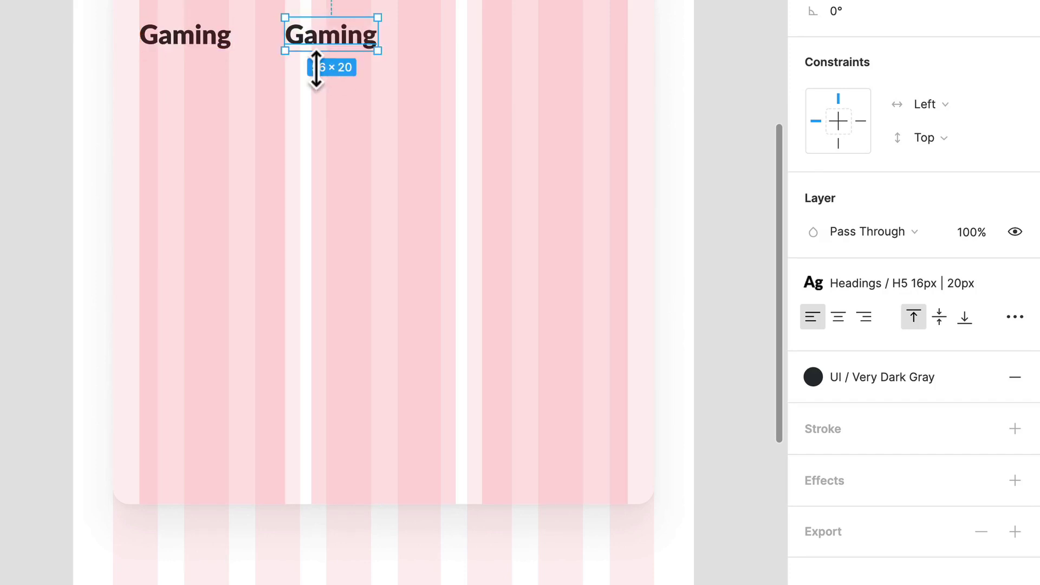
key(ctrl+d)
click(333, 46)
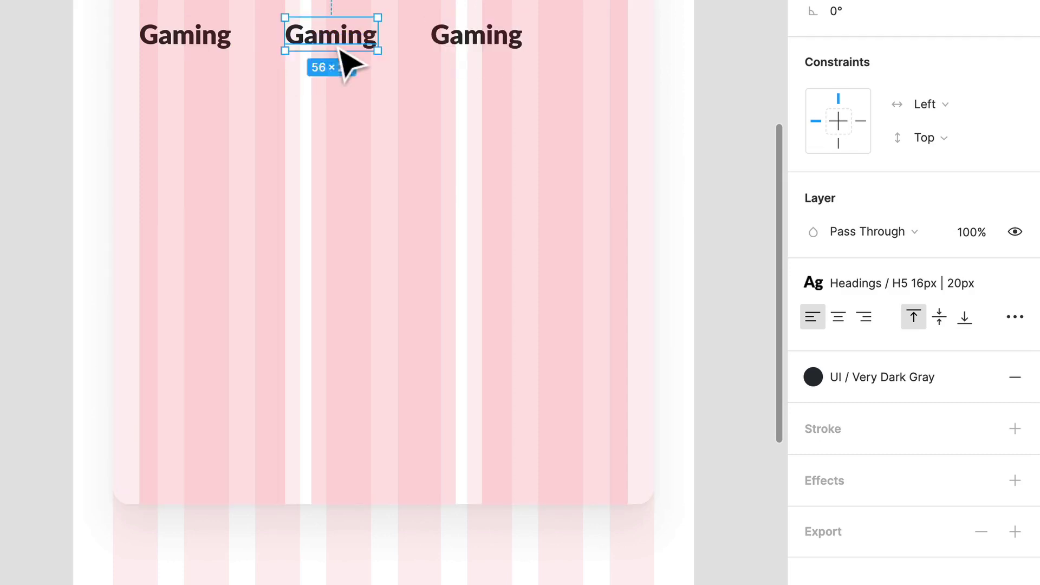
double_click(331, 41)
text(T)
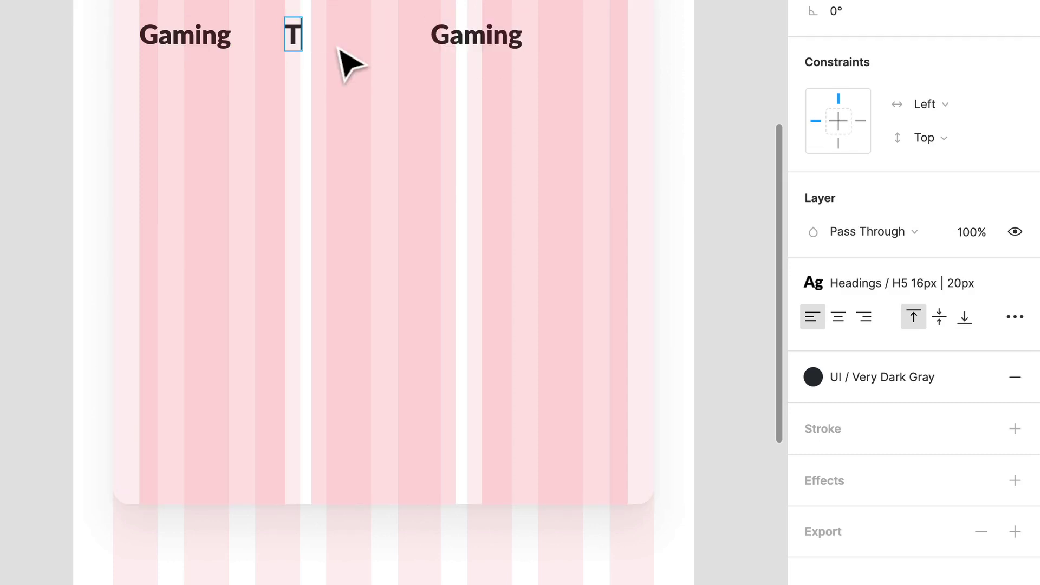
text(ech)
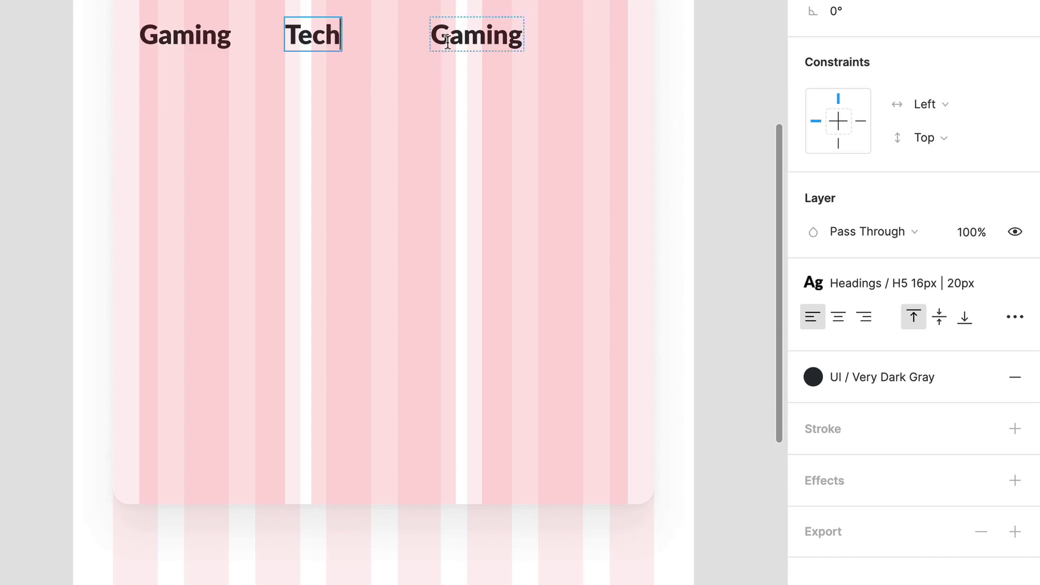
double_click(507, 50)
text(Travel)
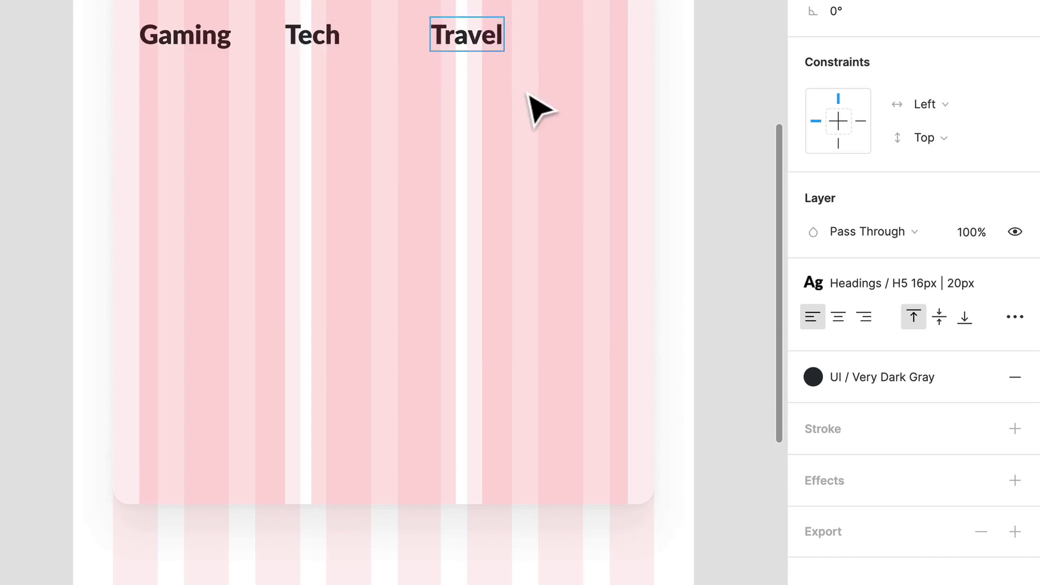
key(Escape)
Step: Select all three labels and wrap them in a frame named Nav
shift+click(332, 36)
shift+click(179, 38)
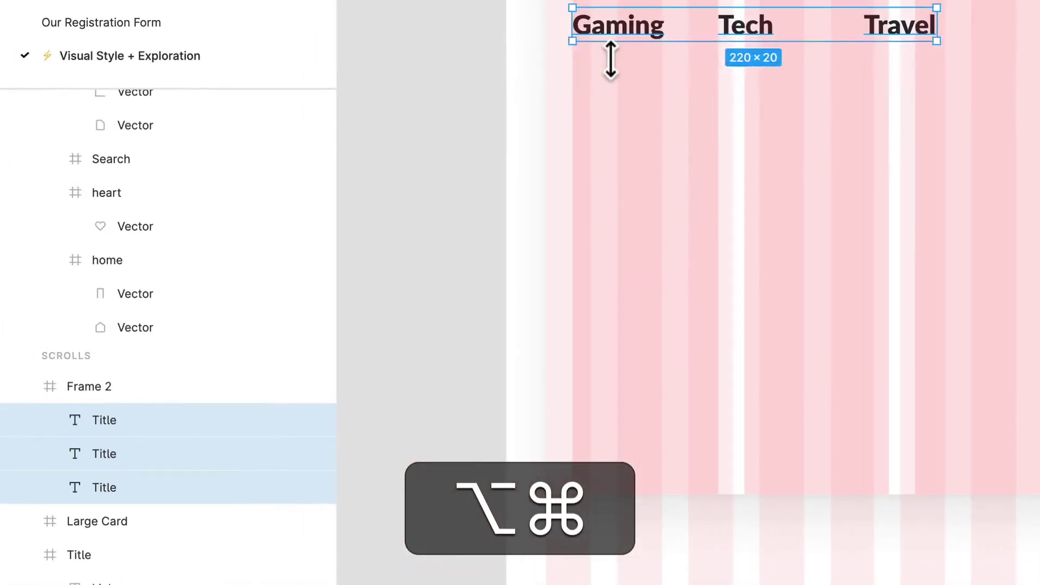
key(alt+super+g)
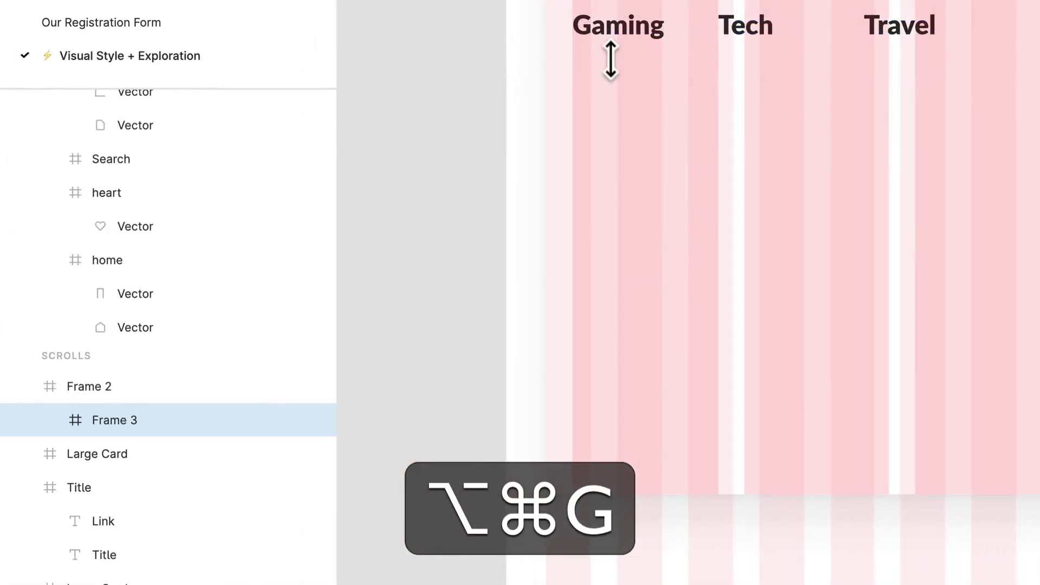
key(alt+super+r)
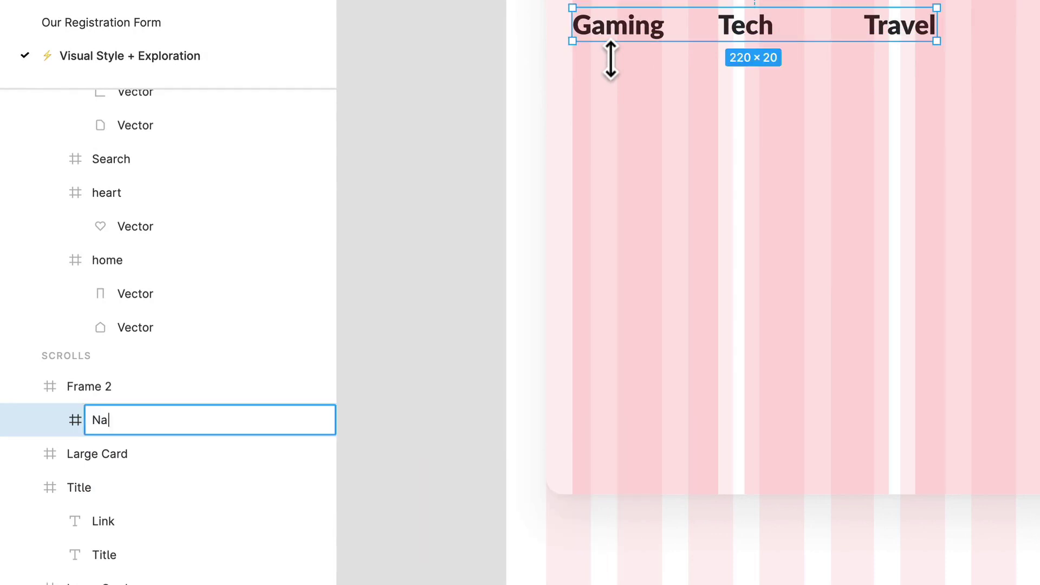
key(Return)
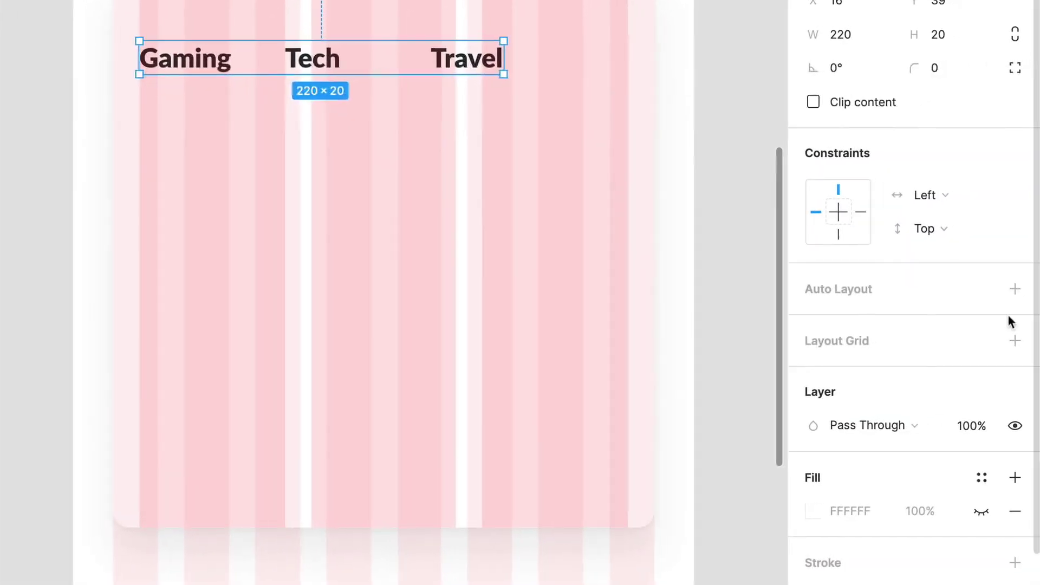
Step: Add auto layout to the Nav frame with 48 spacing between the labels
click(1014, 290)
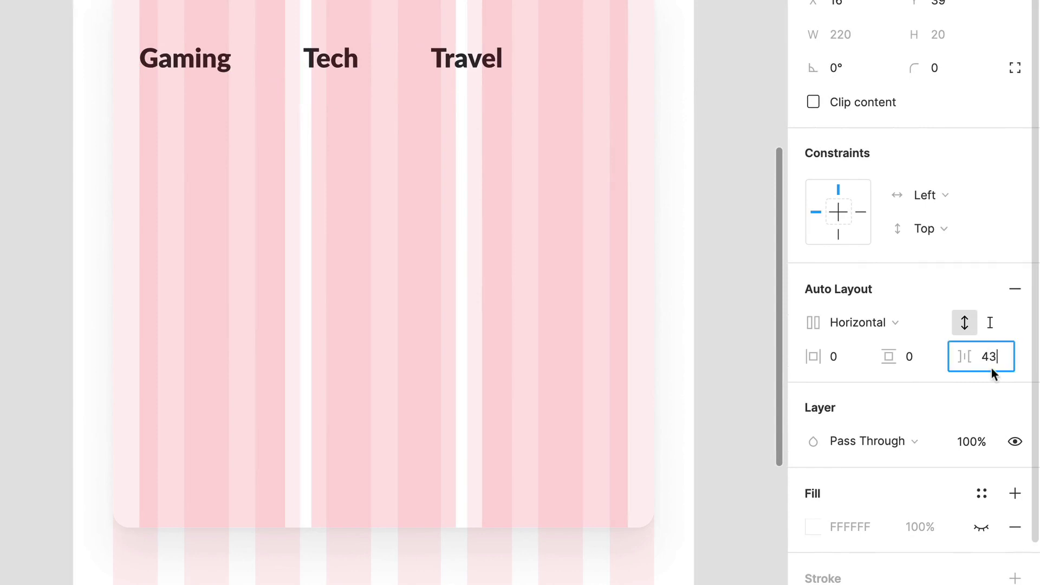
key(BackSpace)
text(8)
key(Return)
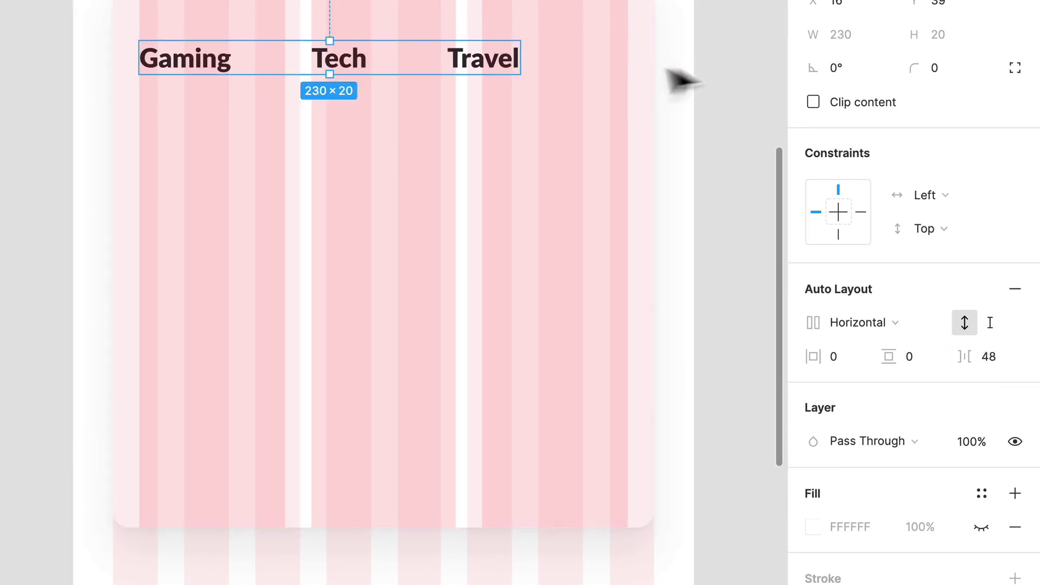
Step: Duplicate the Travel label and retype the copy as Educ
click(471, 61)
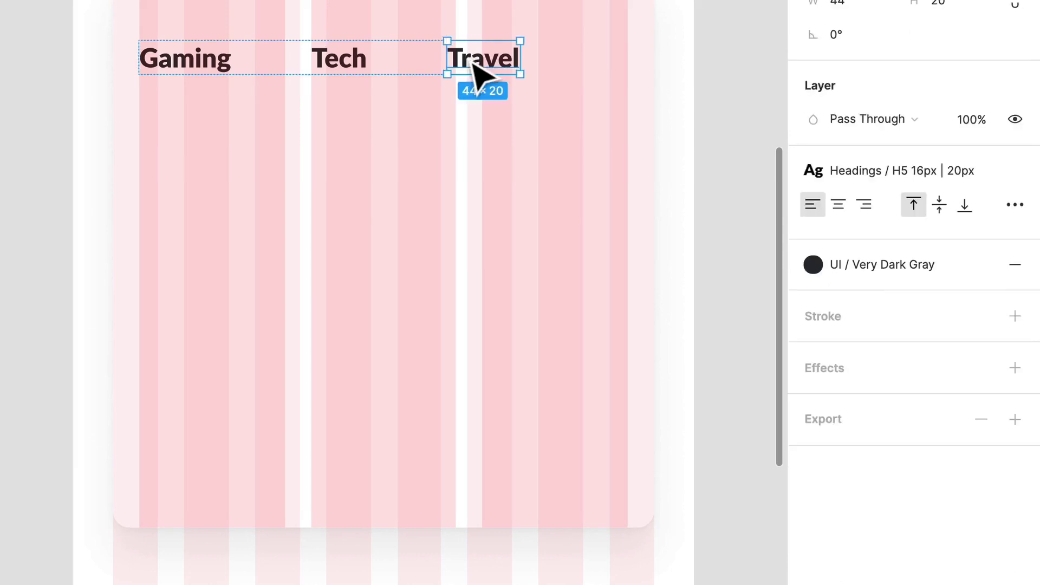
key(ctrl+d)
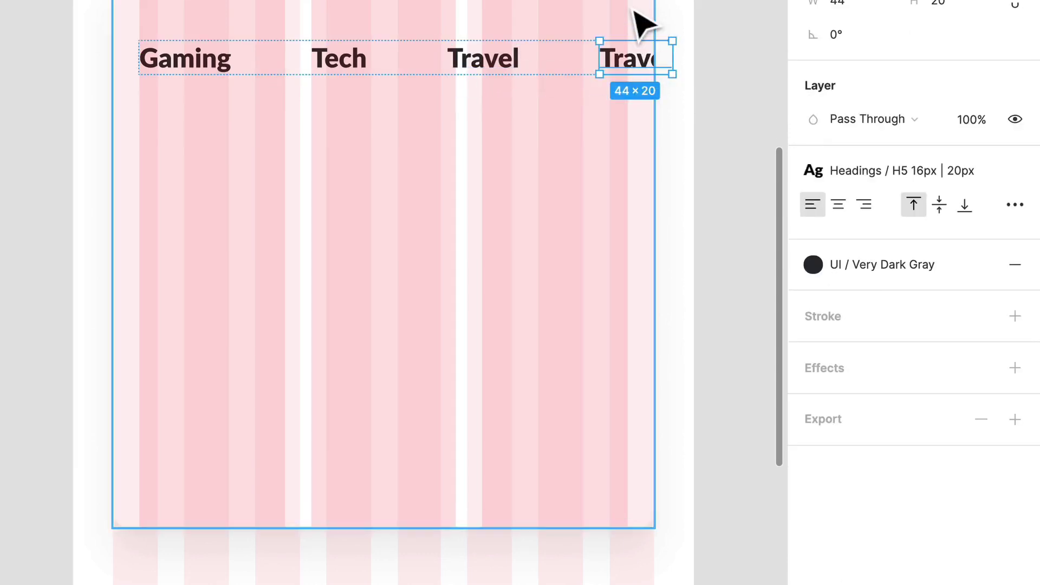
click(643, 23)
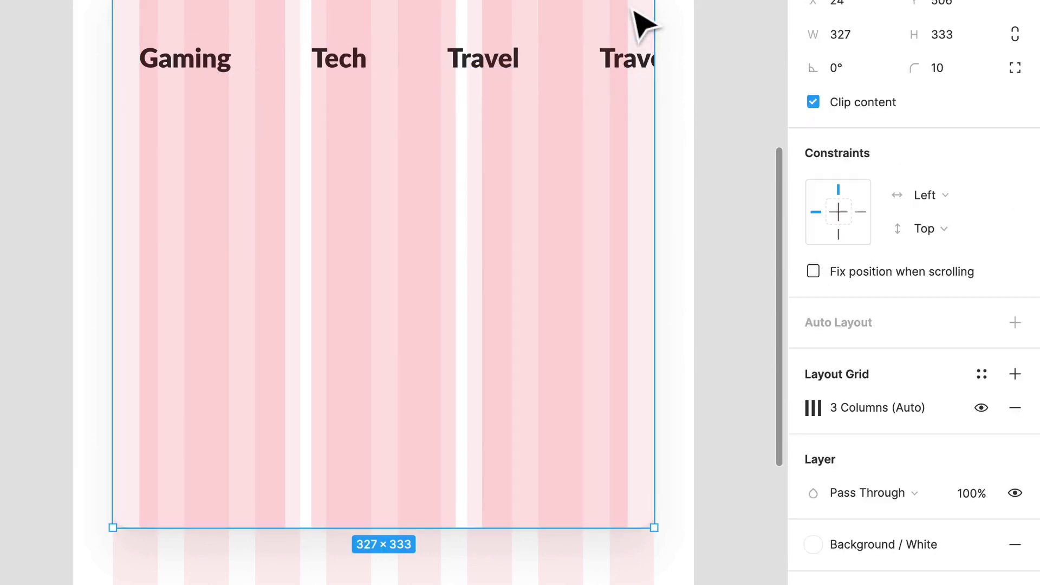
double_click(635, 69)
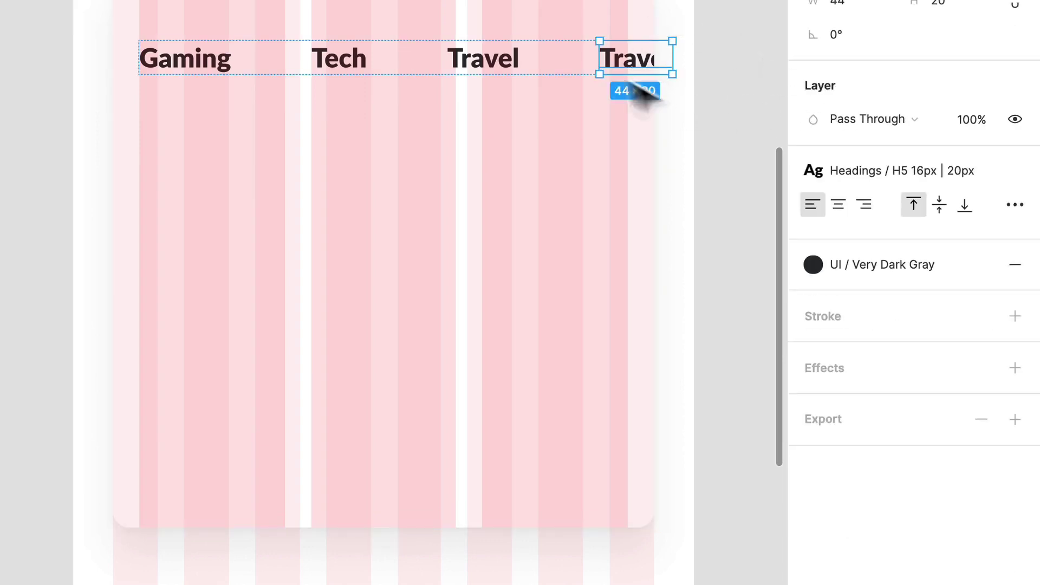
double_click(630, 69)
text(Educ)
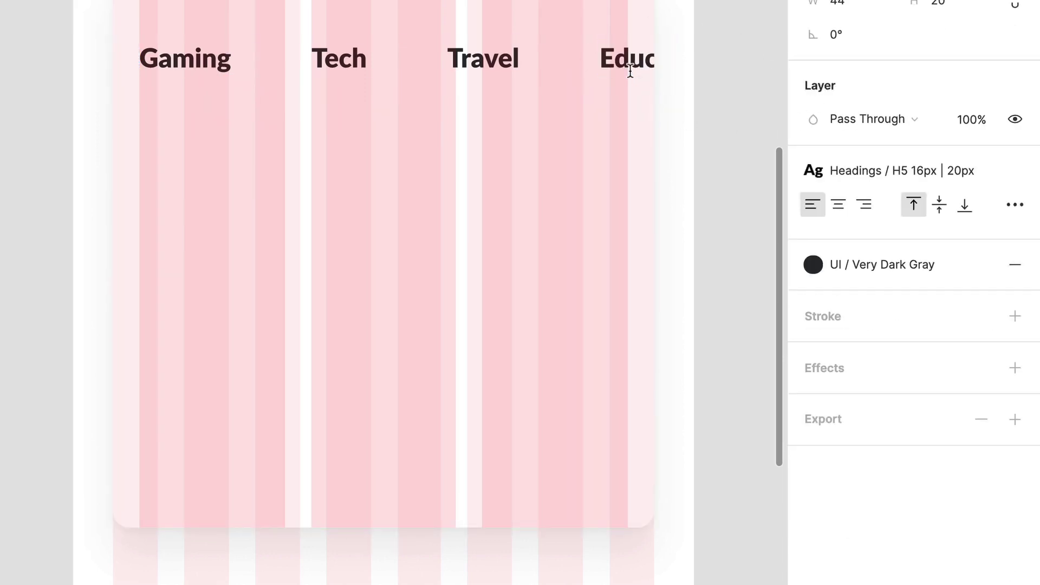
key(Escape)
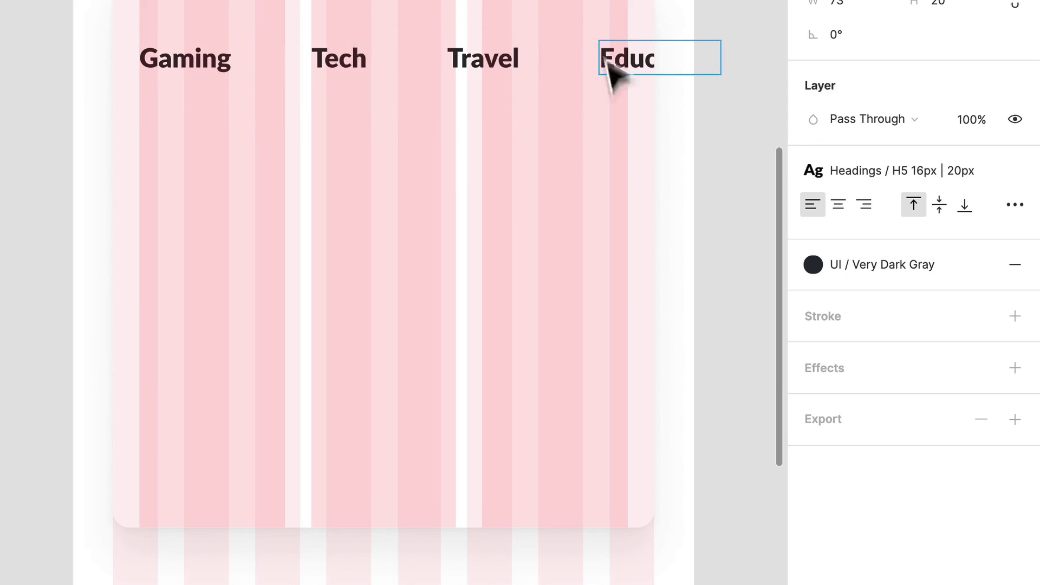
key(Escape)
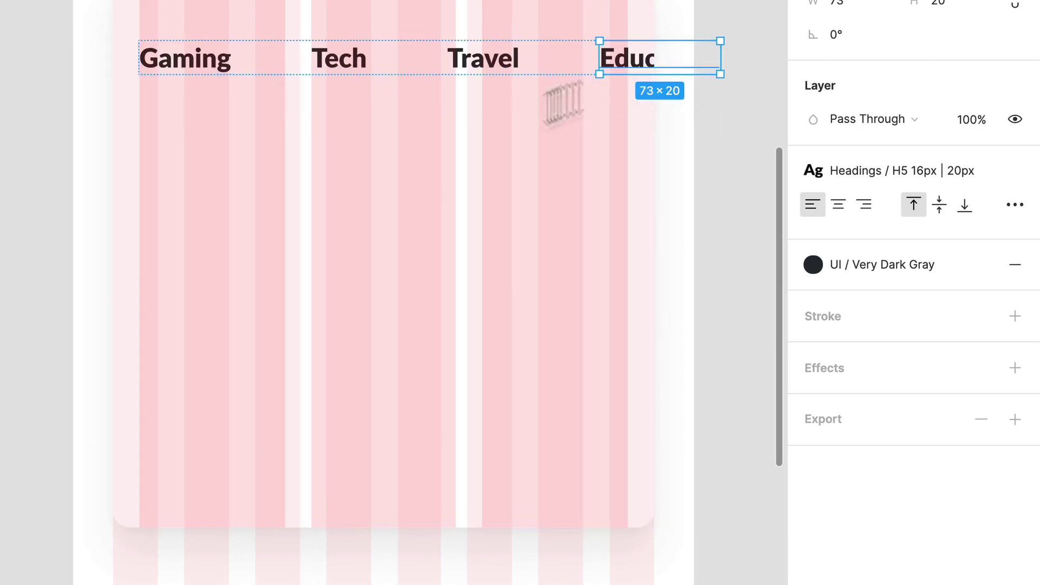
key(Escape)
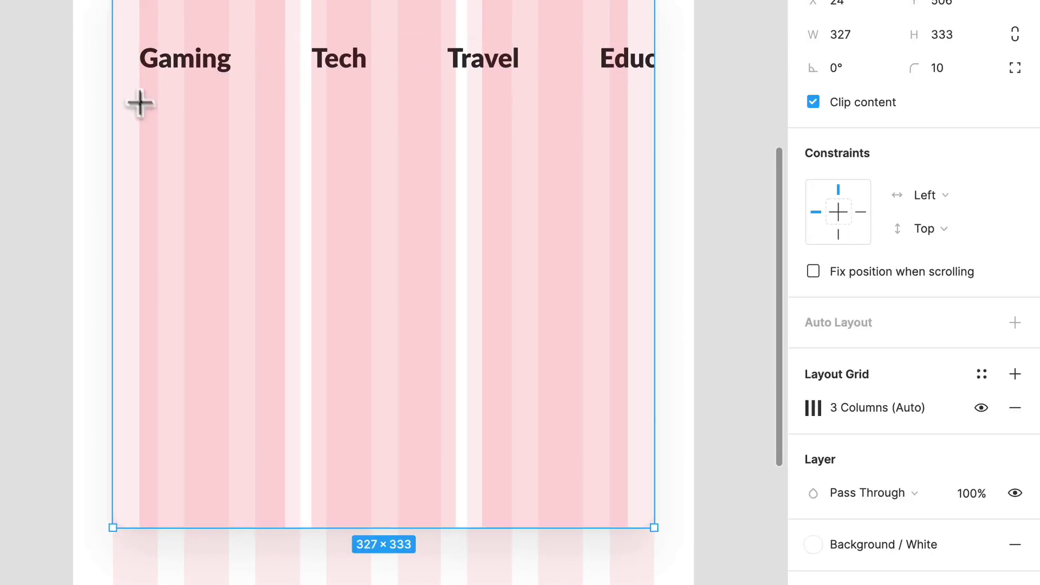
Step: Draw a line under Gaming with stroke weight 2 and the UI / Very Dark Gray colour style
mouse_move(139, 88)
mouse_down()
mouse_move(207, 98)
mouse_move(232, 86)
mouse_up()
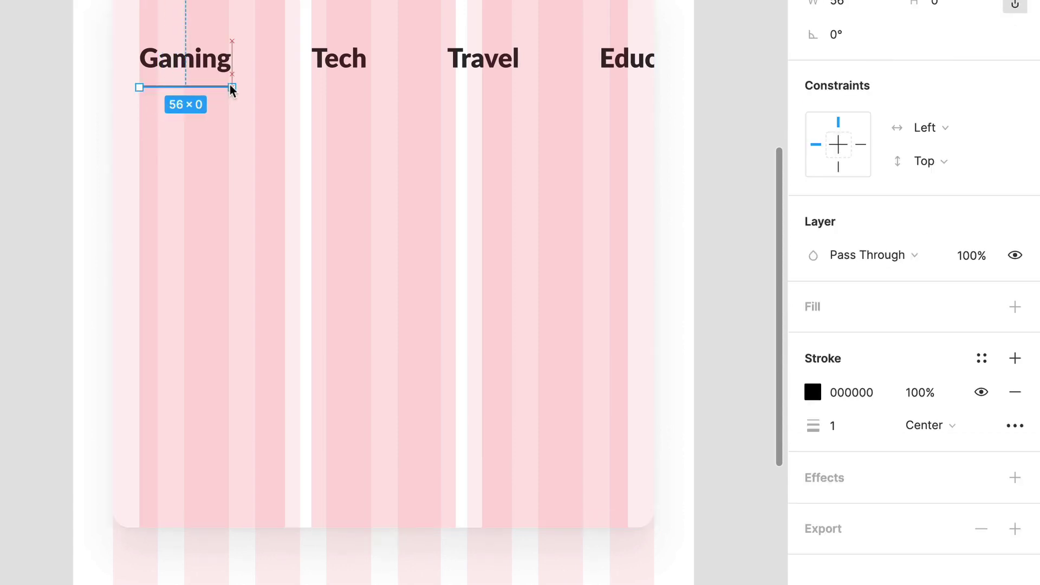
scroll(197, 109, up, 3)
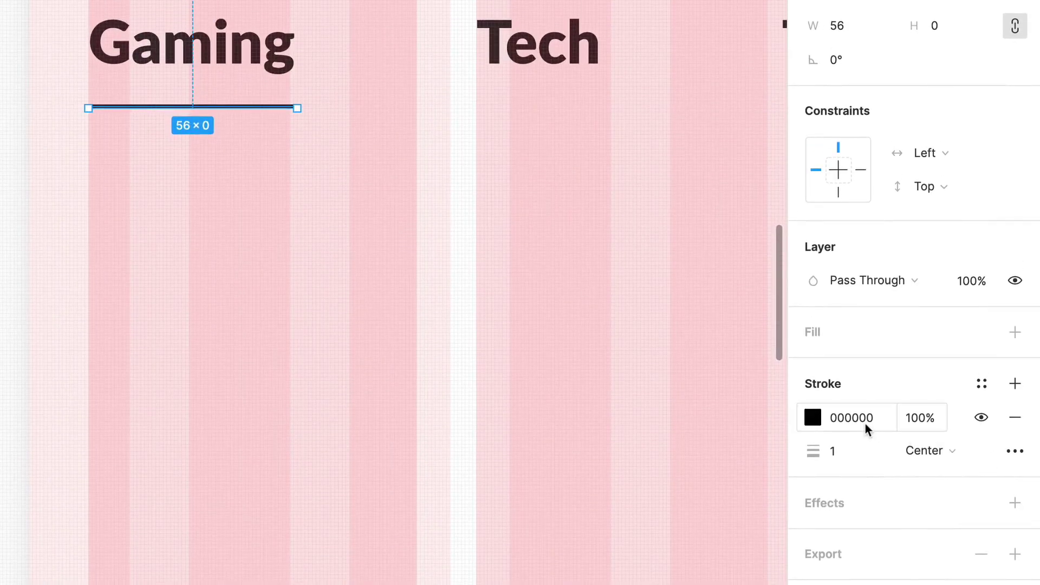
click(866, 425)
click(851, 460)
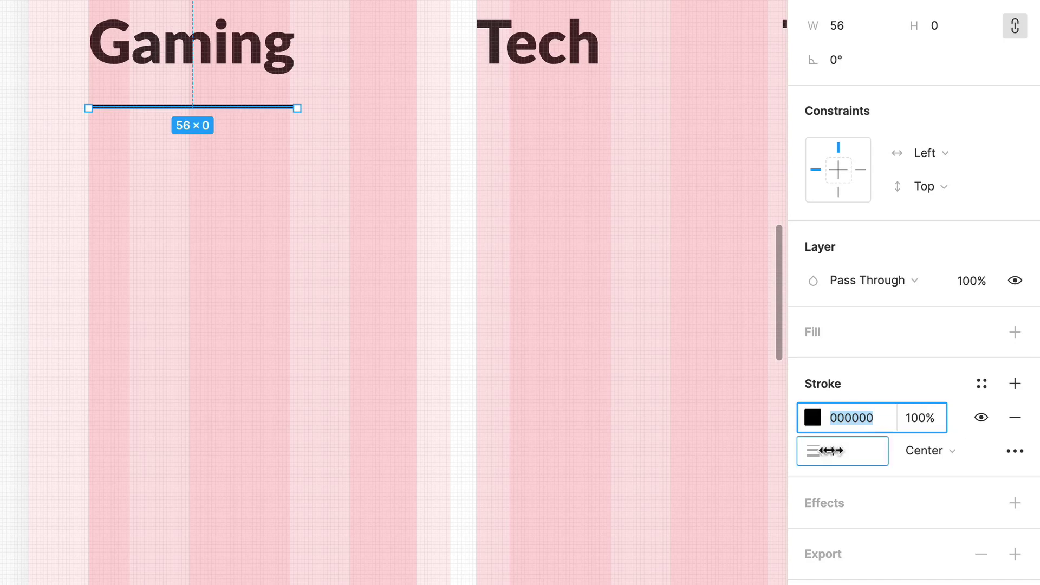
text(2)
key(Return)
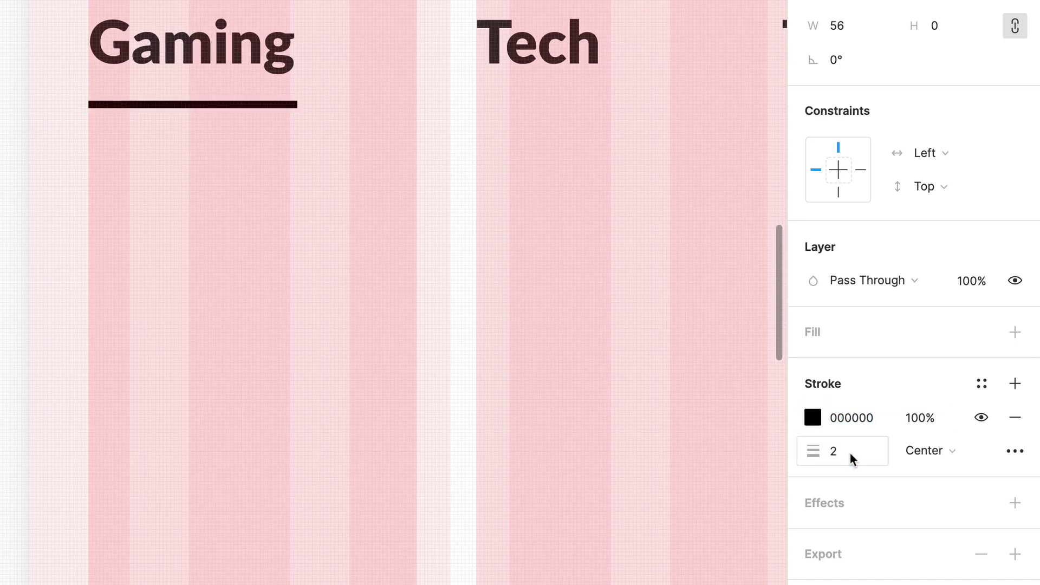
click(980, 385)
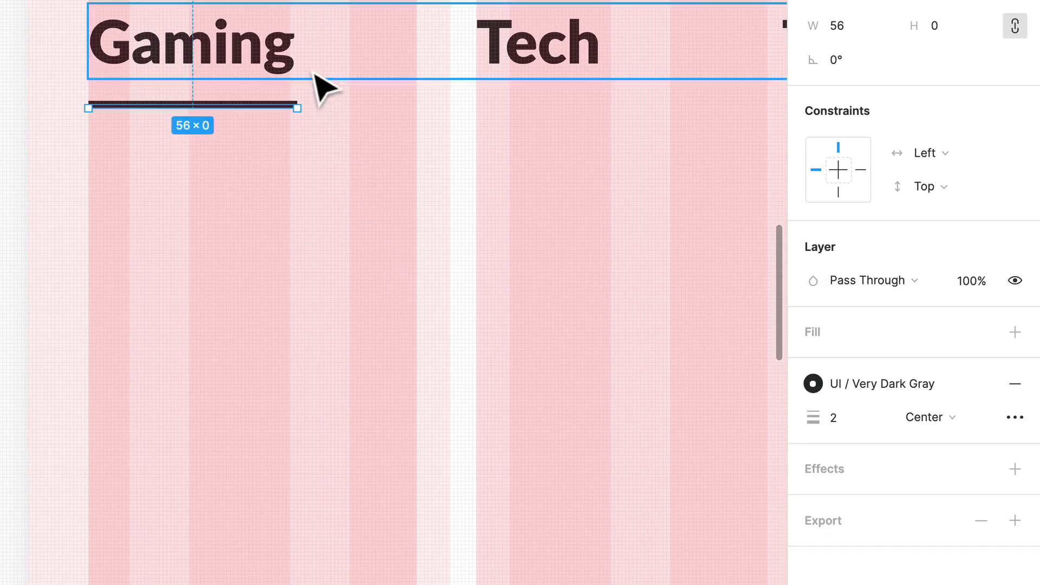
Step: Resize the interests card frame, ending at 319 high
click(291, 60)
click(265, 249)
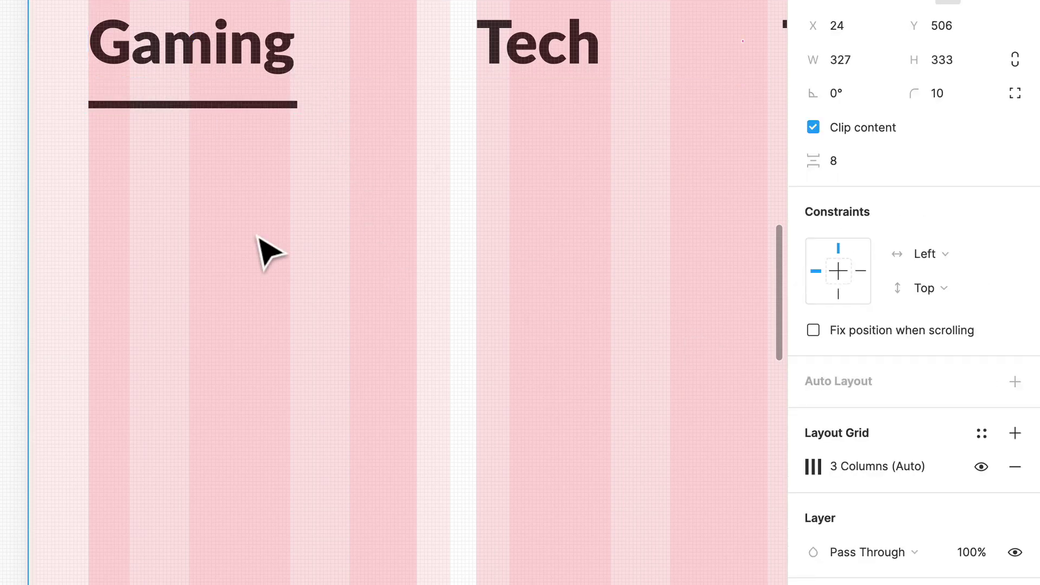
scroll(269, 253, down, 3)
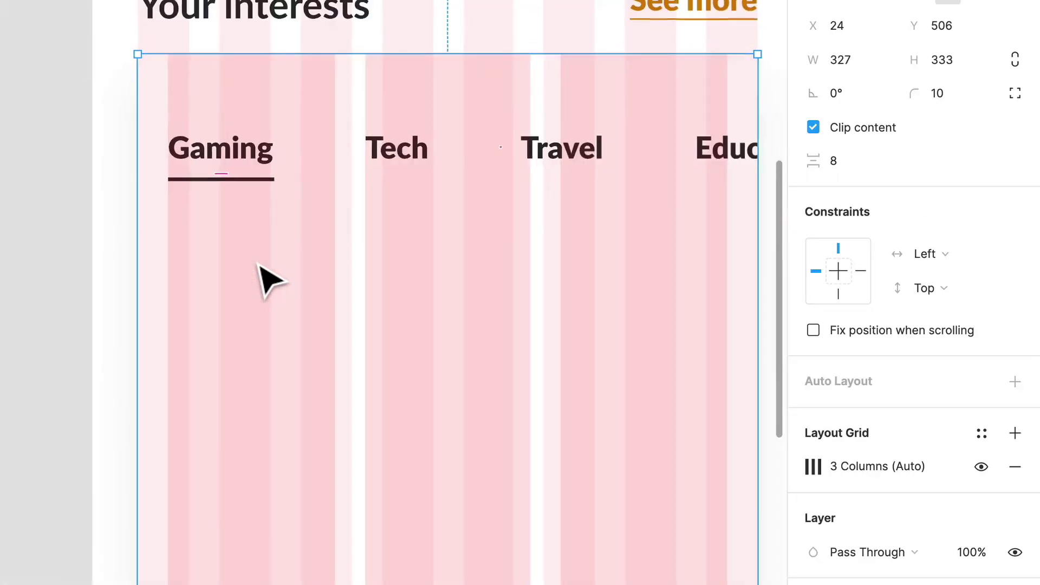
drag(359, 360, 321, 209)
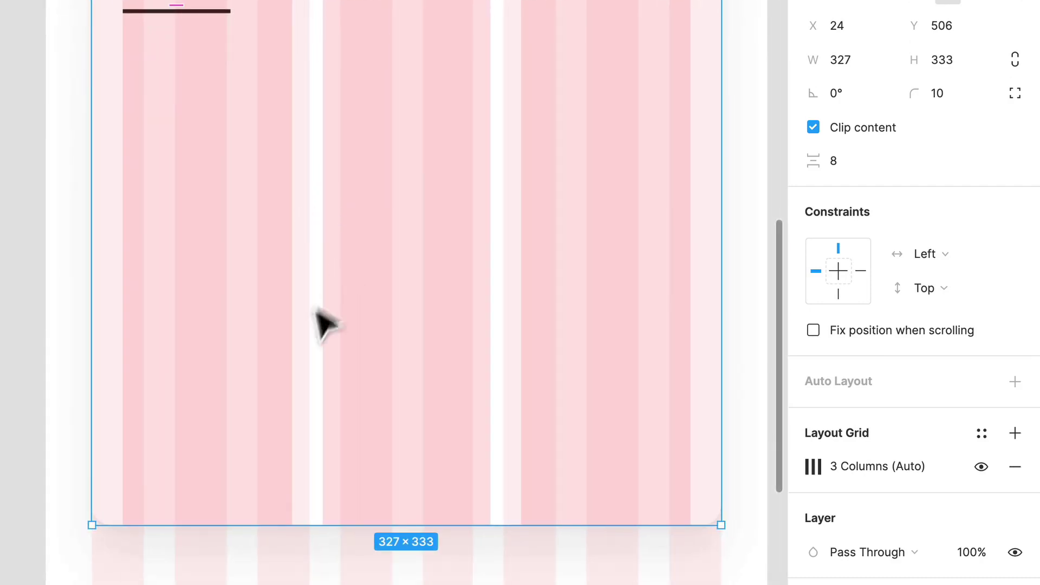
scroll(251, 283, up, 3)
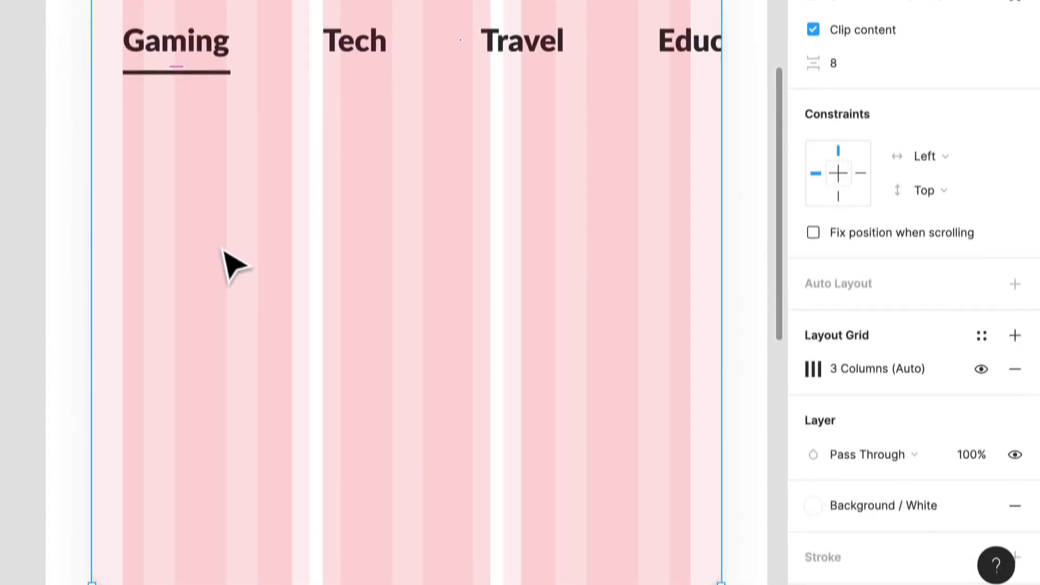
drag(336, 575, 336, 584)
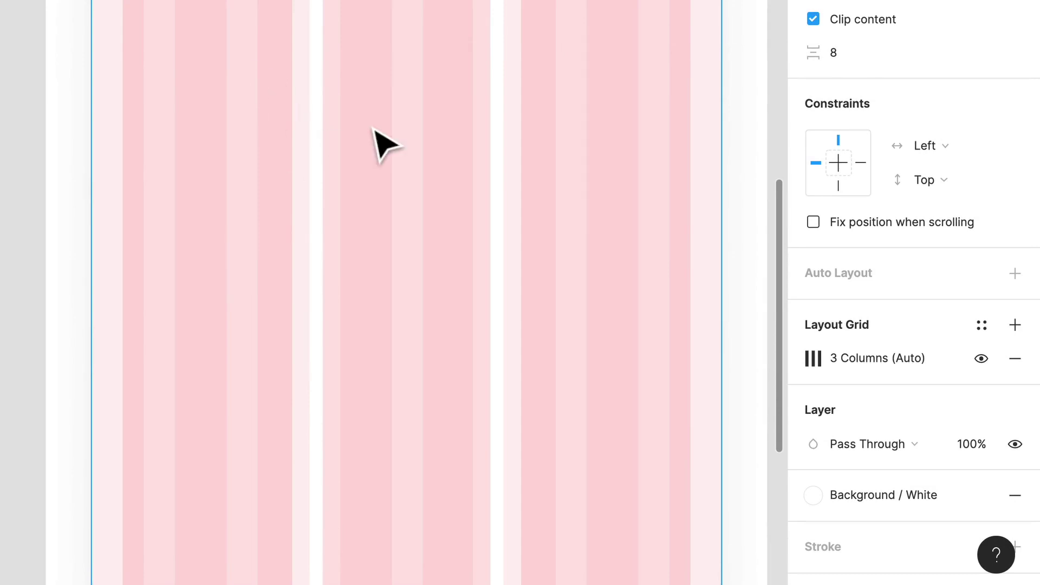
scroll(384, 145, down, 3)
drag(421, 297, 400, 146)
scroll(350, 9, up, 5)
scroll(356, 128, up, 3)
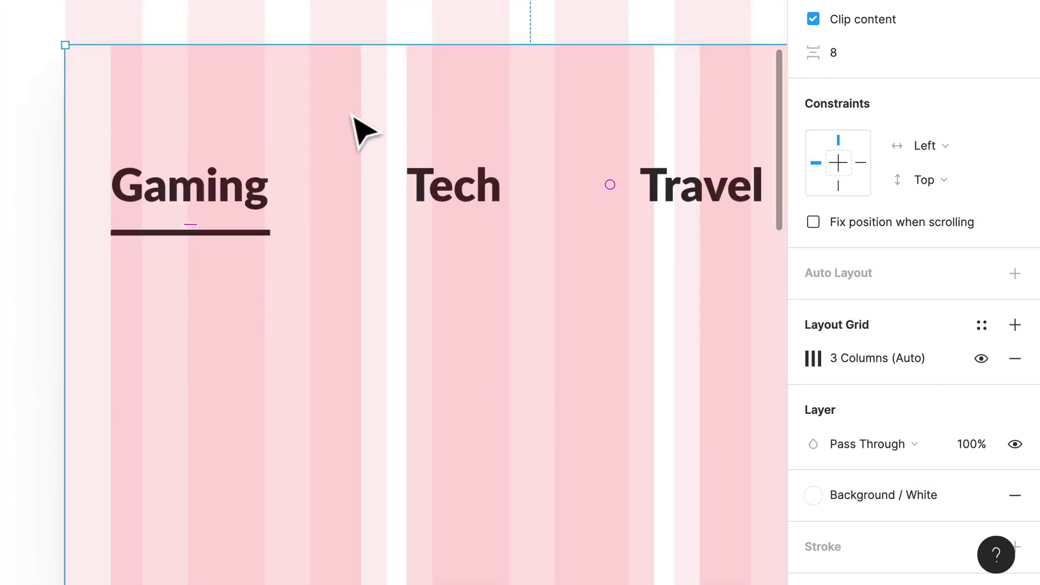
scroll(359, 129, down, 3)
scroll(357, 127, up, 5)
Step: Drag the controller image into the card, shrink it to 88 × 72 and move it under Gaming
drag(21, 17, 599, 580)
scroll(282, 436, up, 5)
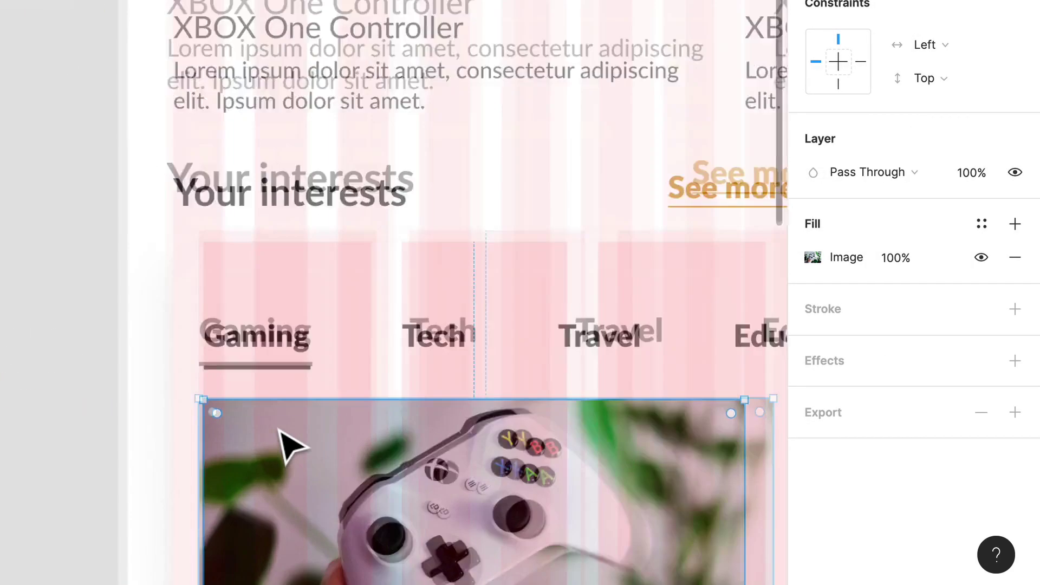
scroll(279, 431, down, 10)
scroll(596, 476, down, 5)
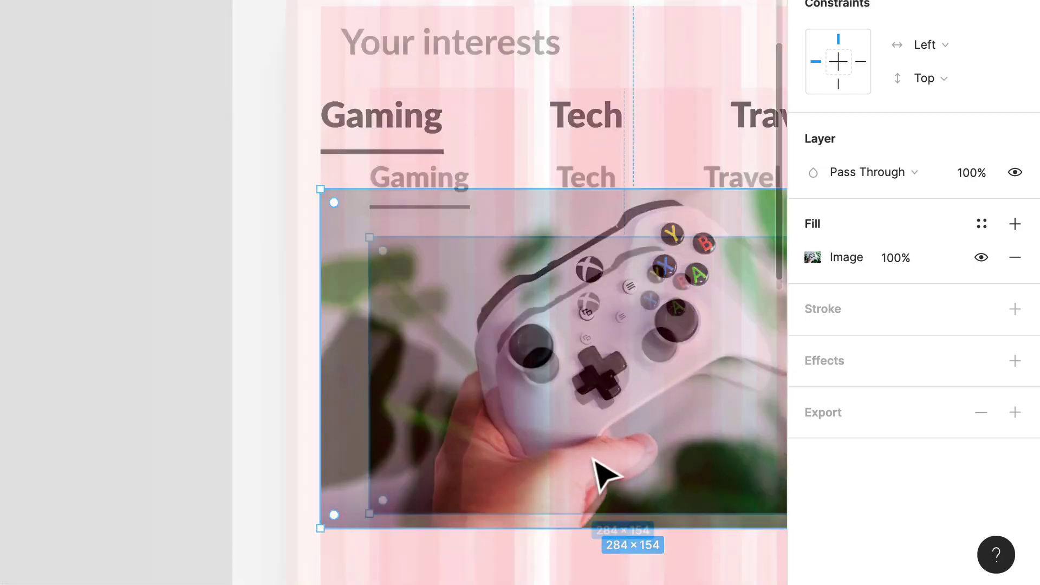
scroll(479, 350, down, 4)
scroll(479, 350, right, 5)
drag(724, 413, 364, 262)
scroll(293, 114, up, 2)
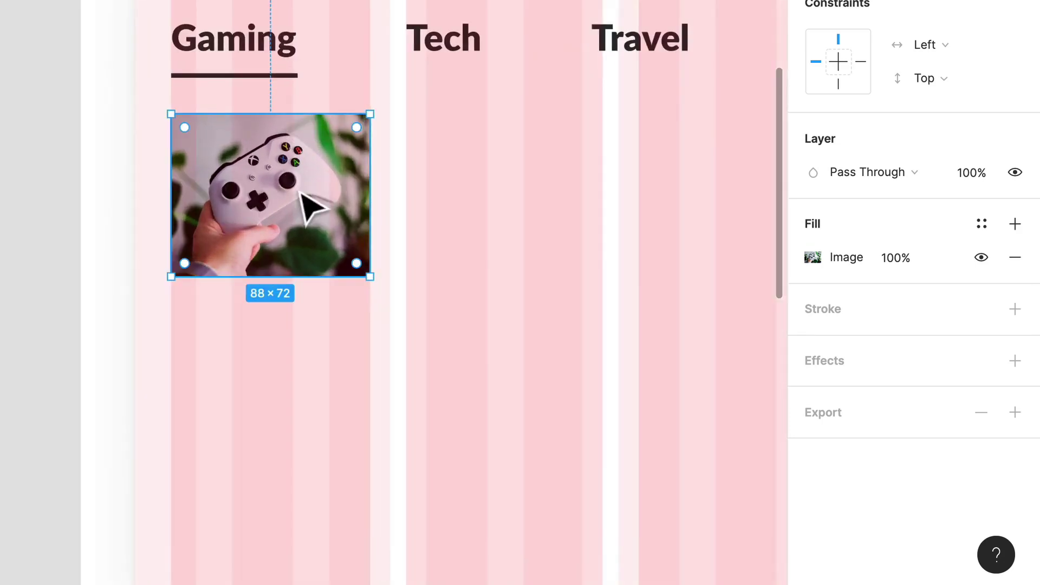
drag(284, 238, 282, 283)
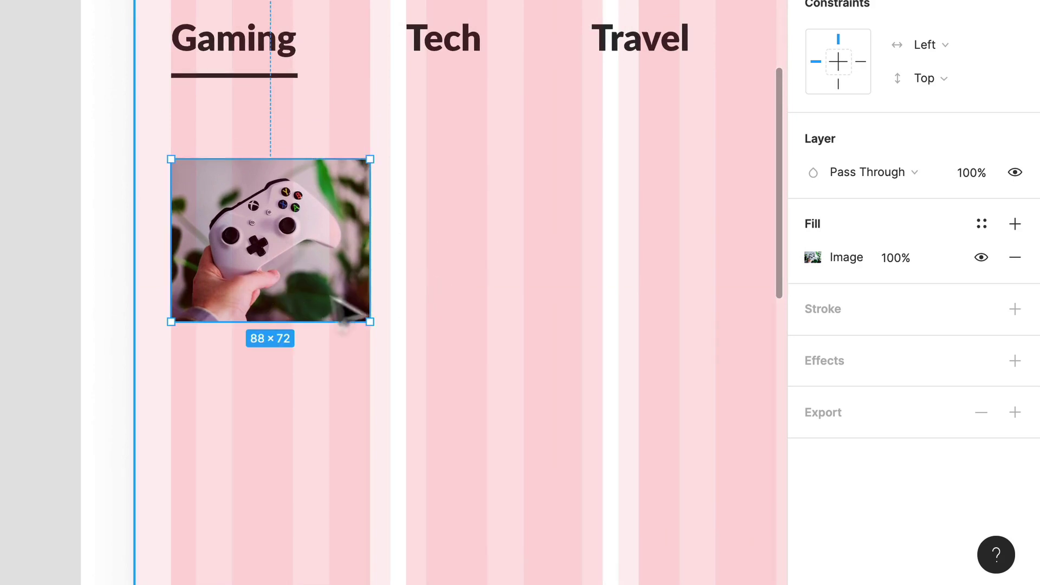
Step: Alt-drag a copy of the Tech label beside the controller image
scroll(383, 262, up, 10)
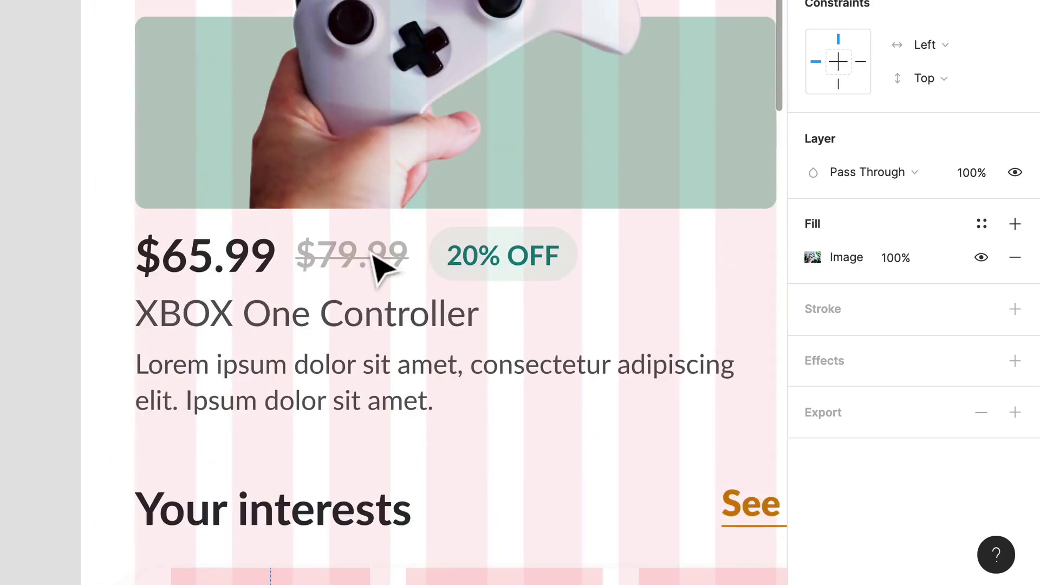
scroll(433, 422, down, 7)
scroll(337, 450, down, 4)
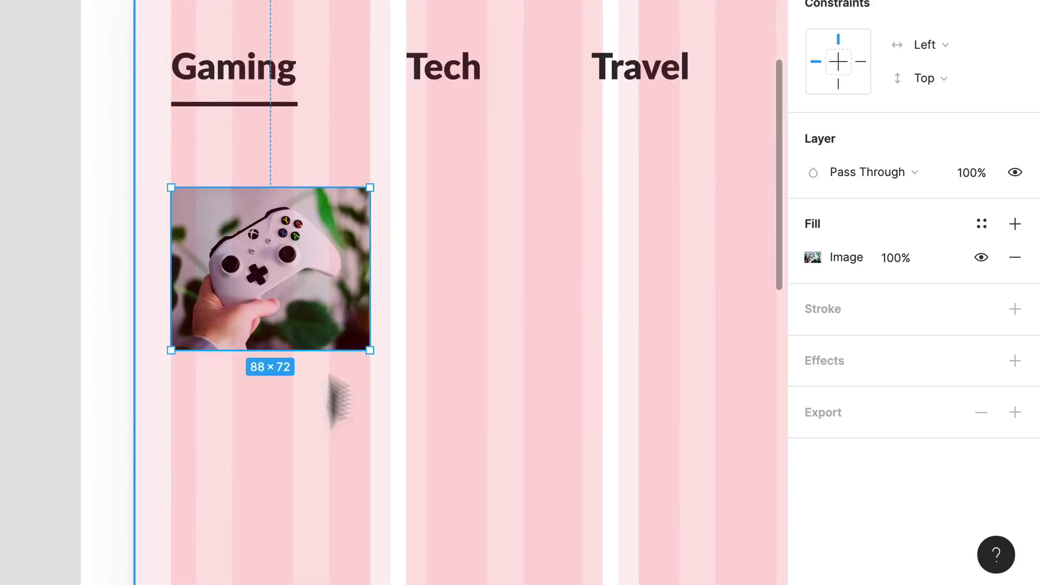
click(522, 349)
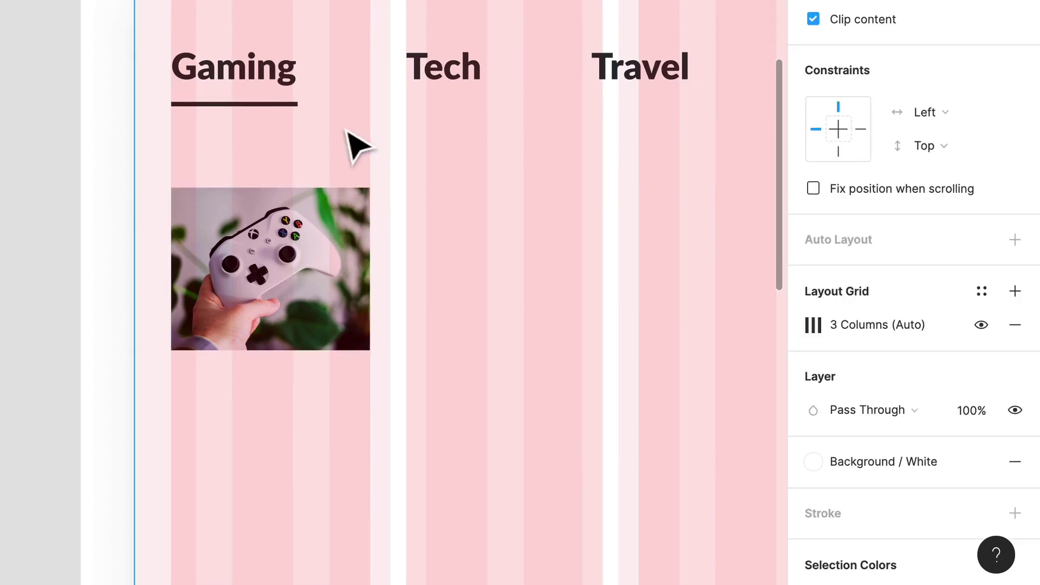
click(488, 91)
click(466, 71)
drag(466, 70, 457, 251)
Step: Retype the copied Tech label as the $65.99 price
double_click(448, 246)
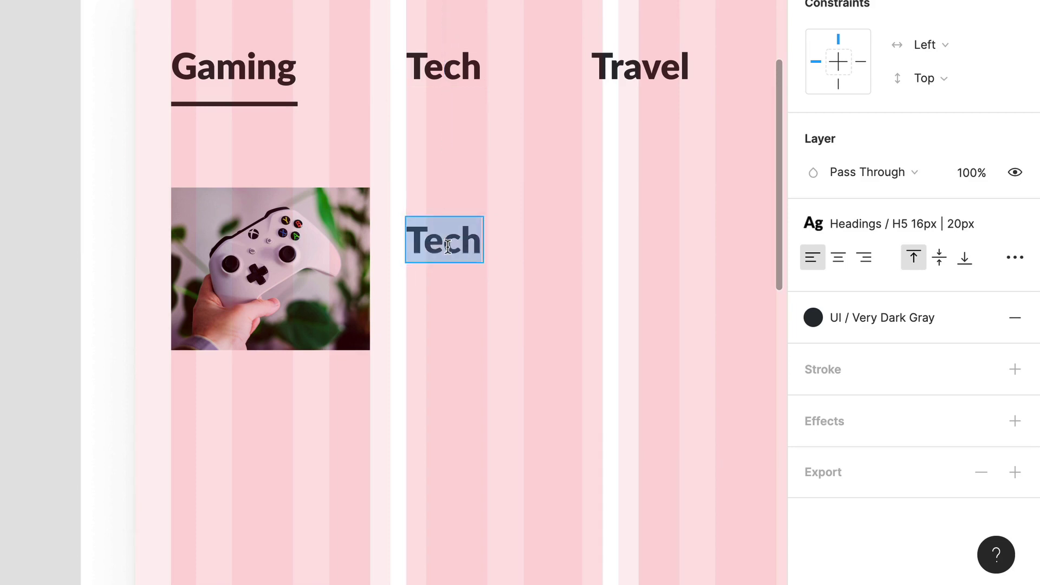
scroll(448, 246, up, 6)
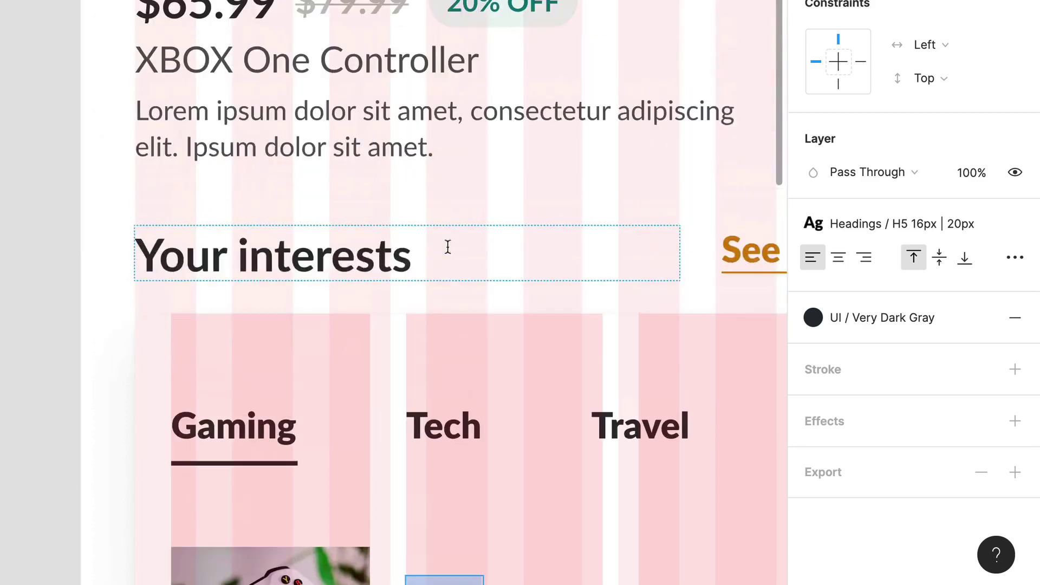
scroll(442, 344, down, 5)
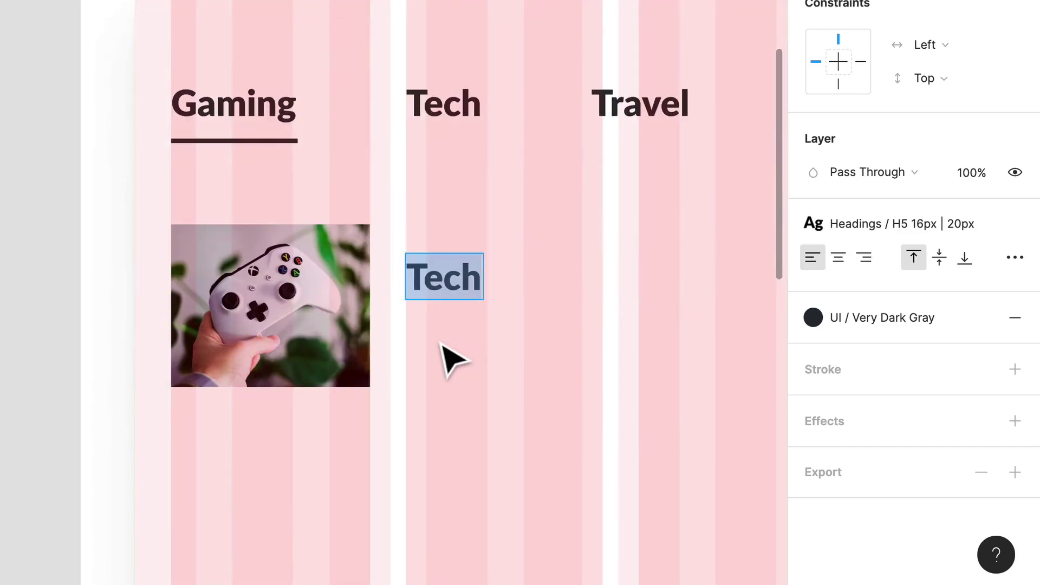
text($)
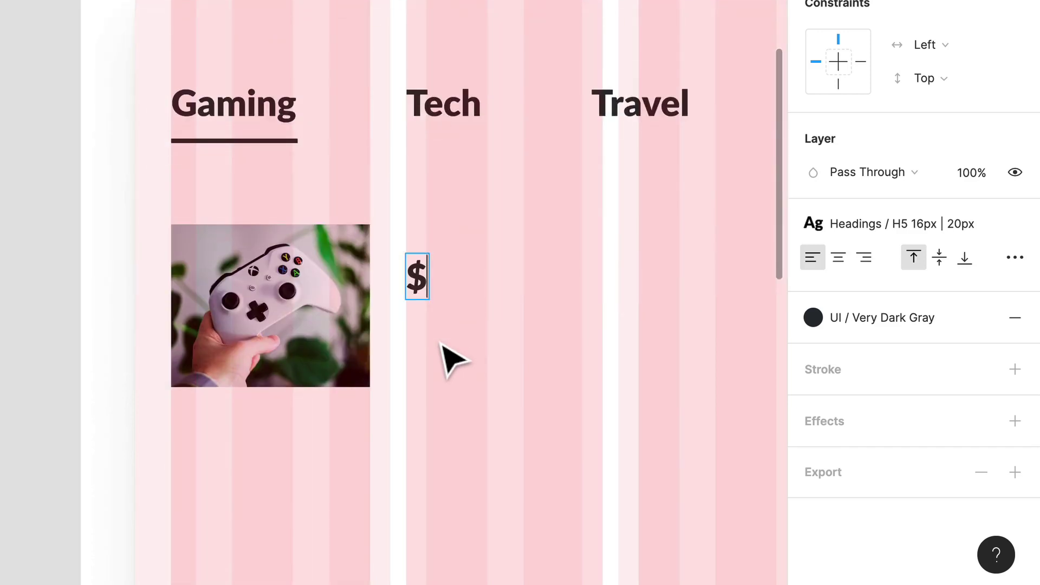
text(65.)
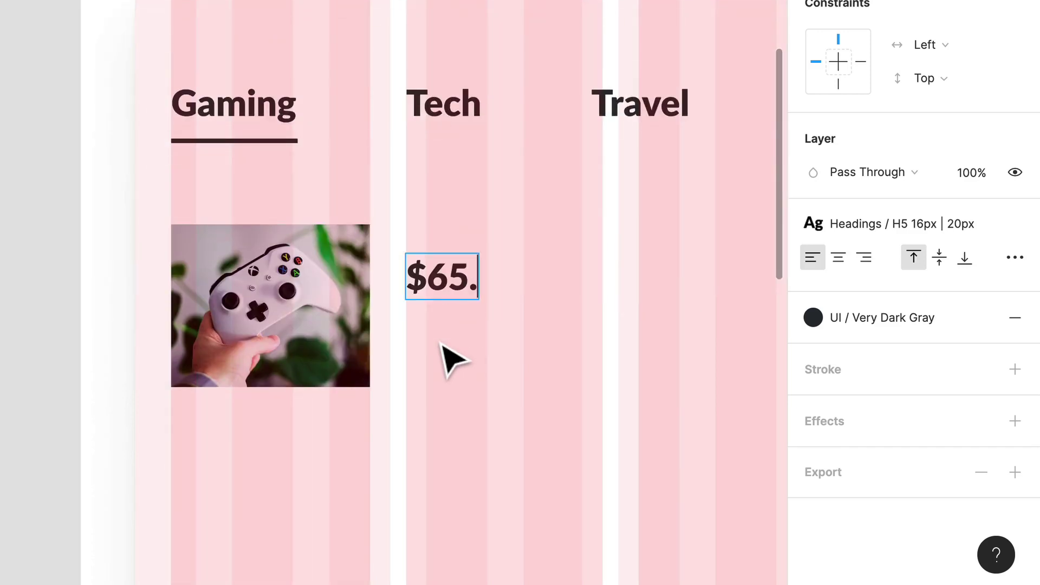
text(99)
key(Escape)
scroll(543, 431, up, 5)
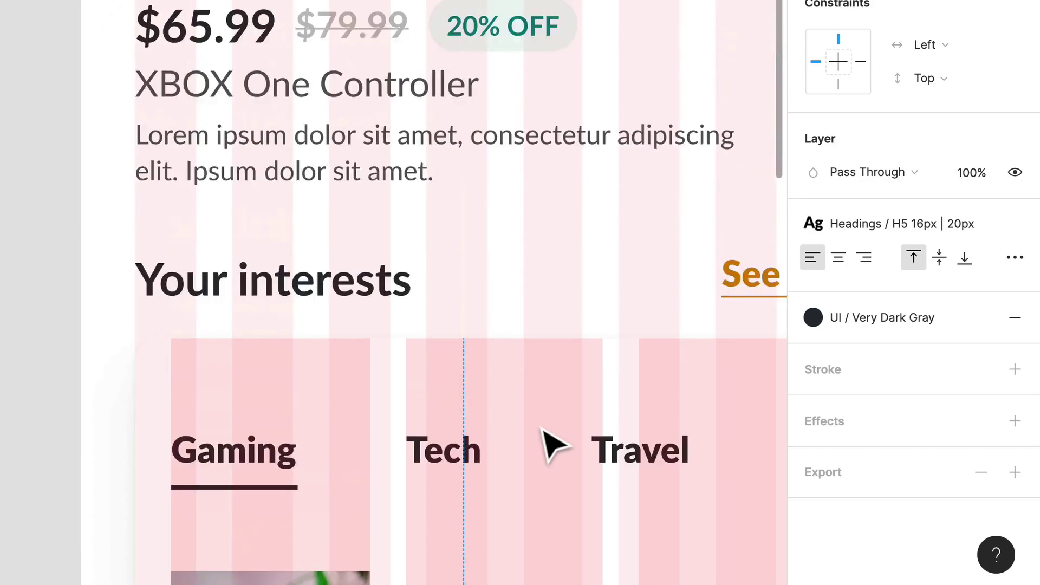
scroll(547, 442, down, 5)
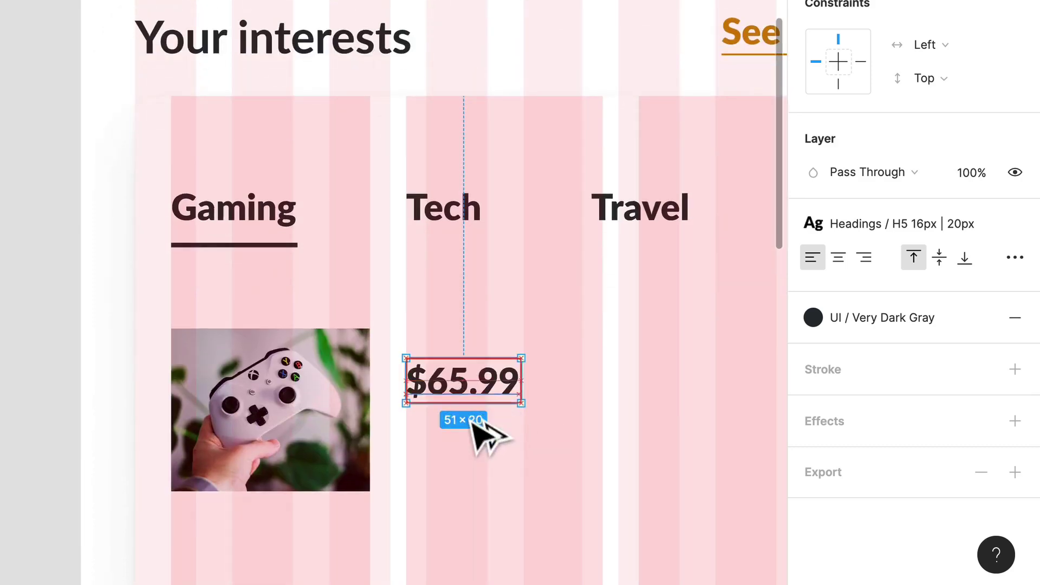
Step: Copy the price below, retype it as Product Name and apply the Body Reg style
alt+drag(476, 428, 487, 460)
double_click(481, 452)
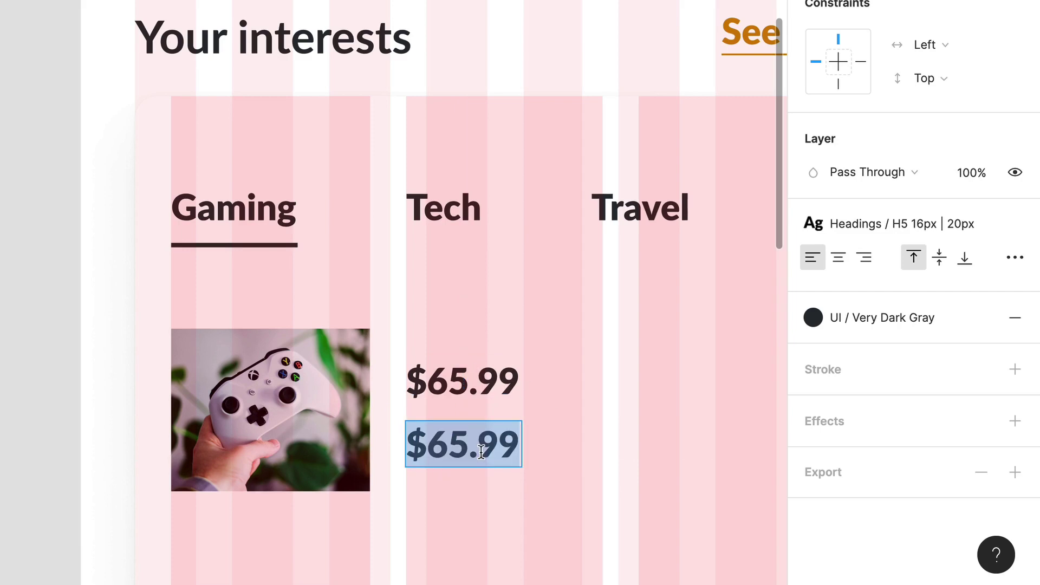
text(Product Name)
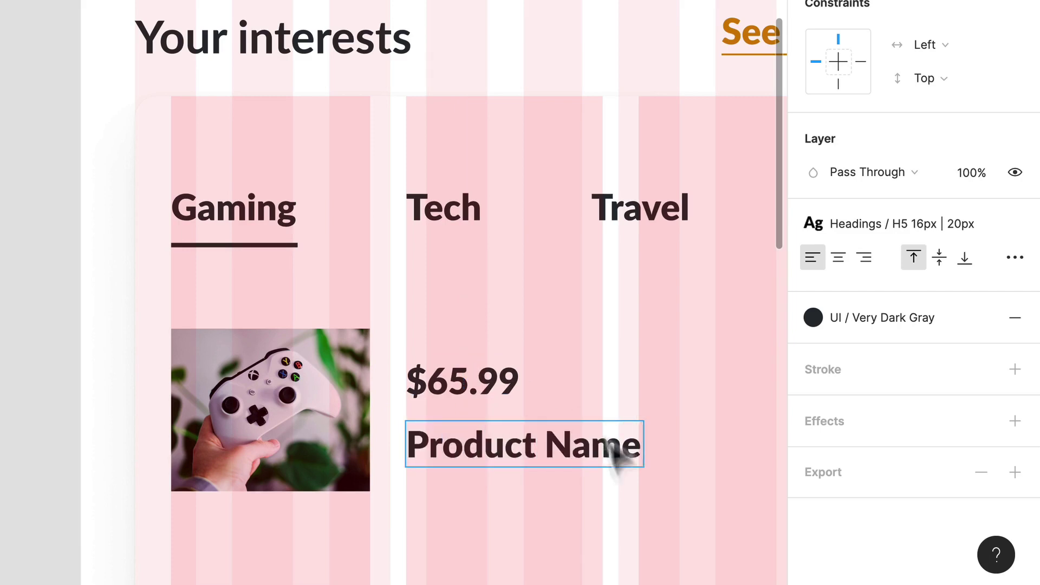
key(Escape)
click(924, 234)
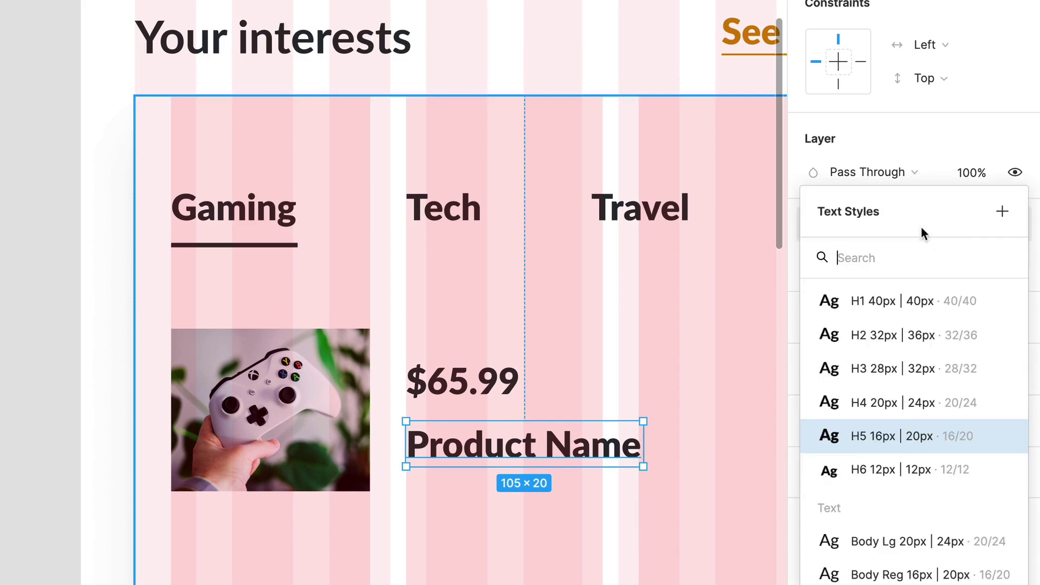
scroll(899, 482, down, 3)
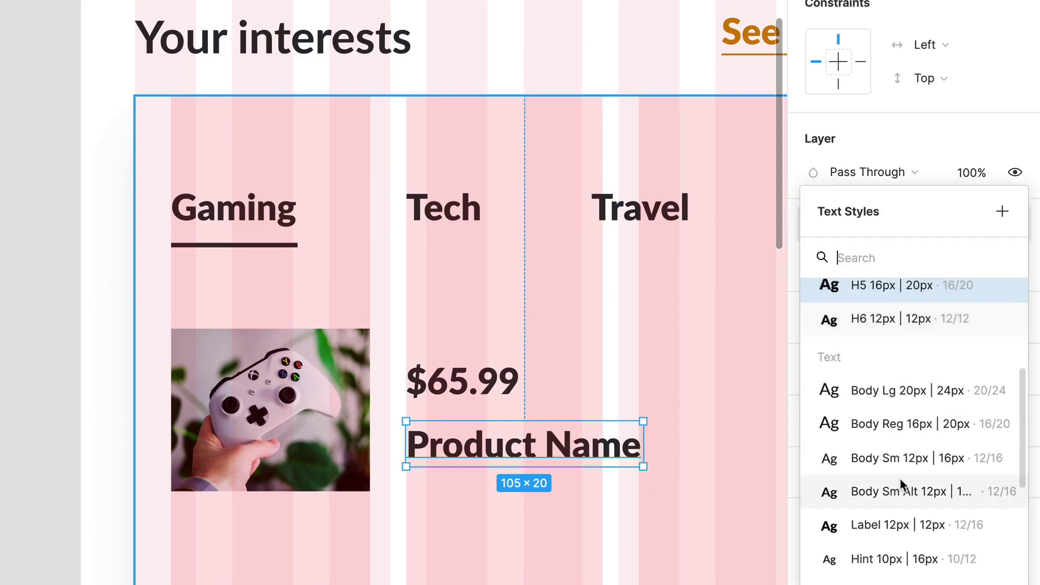
click(892, 428)
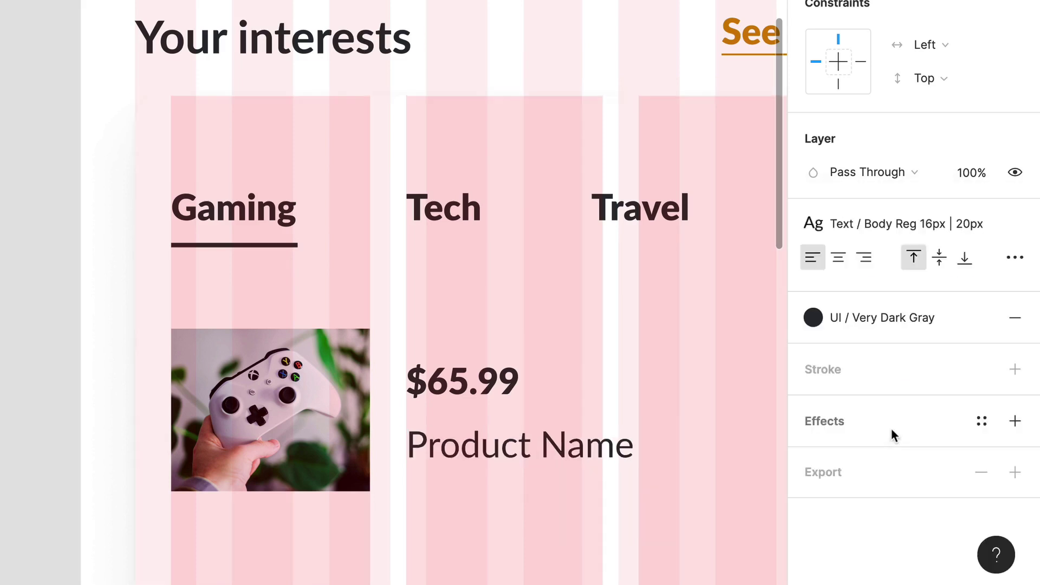
drag(499, 447, 495, 431)
Step: Widen the Product Name text box to 191 px under the price
shift+click(488, 398)
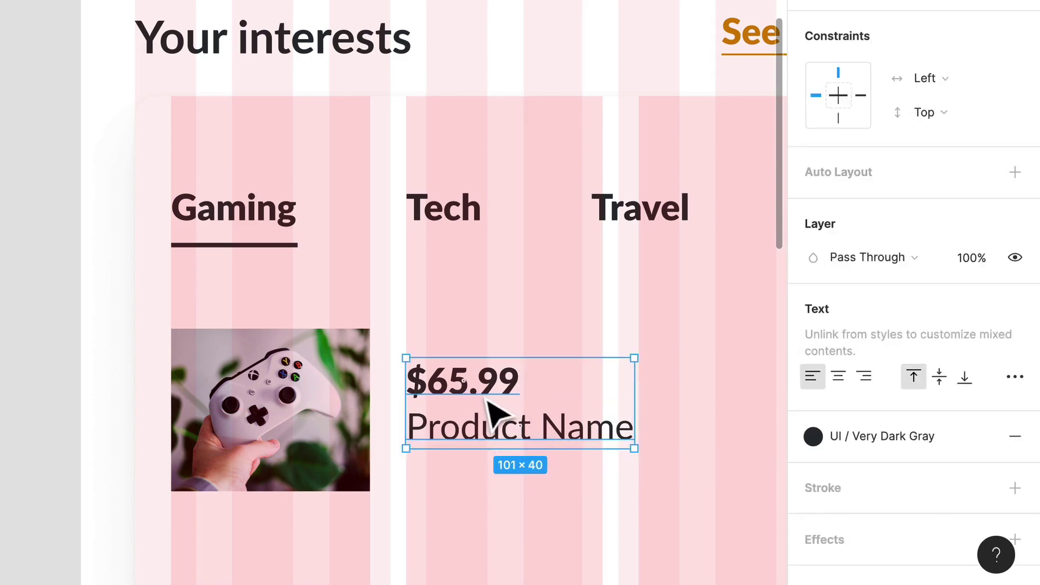
drag(692, 483, 431, 427)
click(279, 345)
click(323, 372)
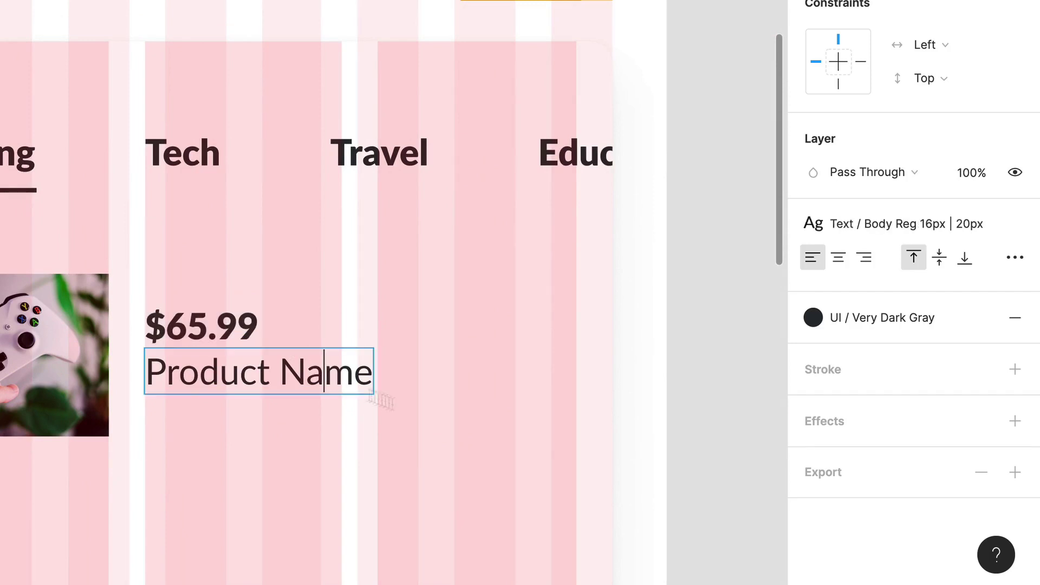
drag(373, 394, 594, 415)
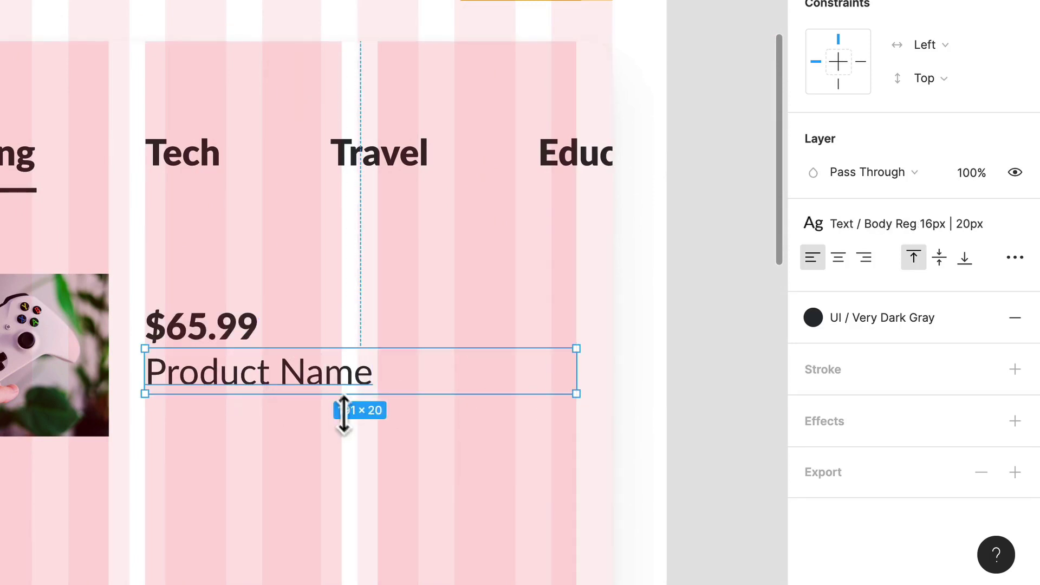
shift+click(232, 339)
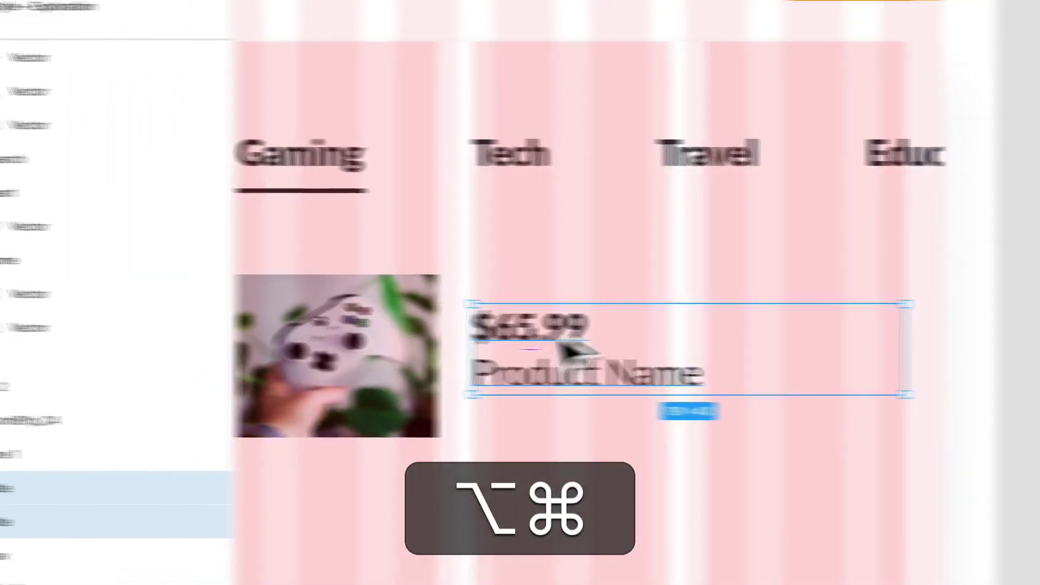
Step: Wrap the price and name in a Product Details frame with vertical auto layout and fixed width
key(alt+super+r)
key(shift+super+r)
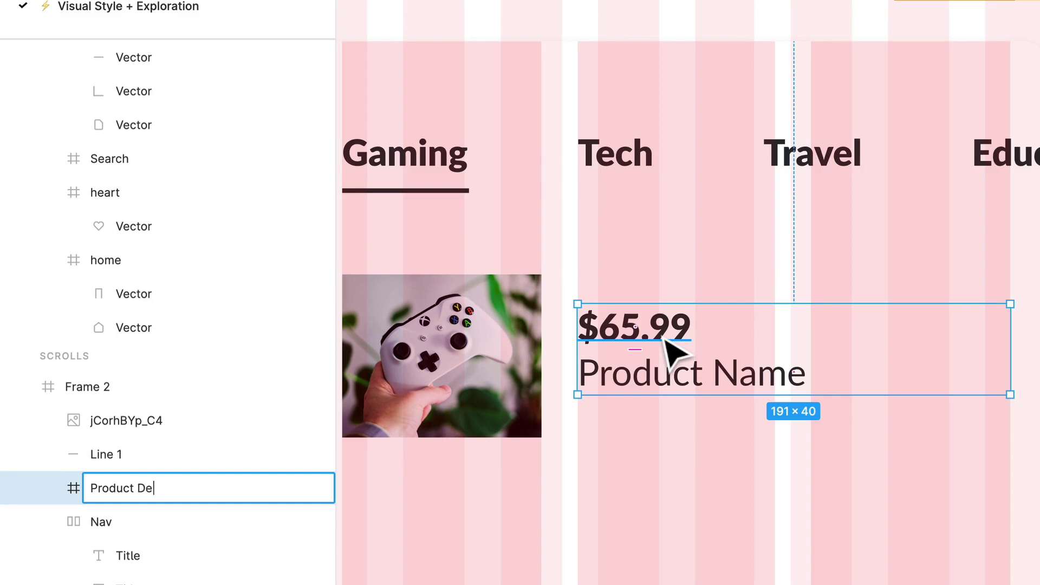
key(Return)
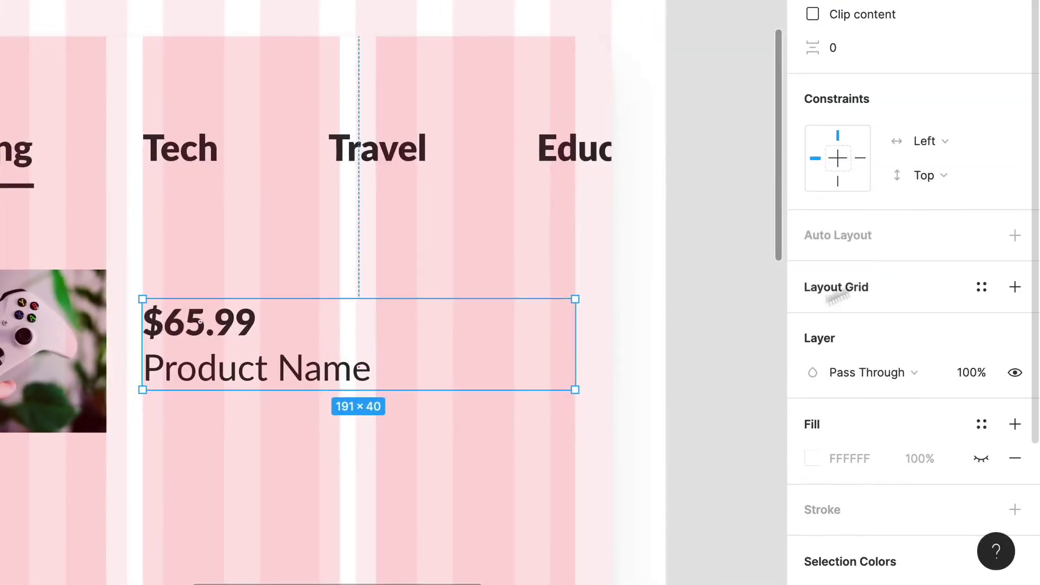
click(1013, 235)
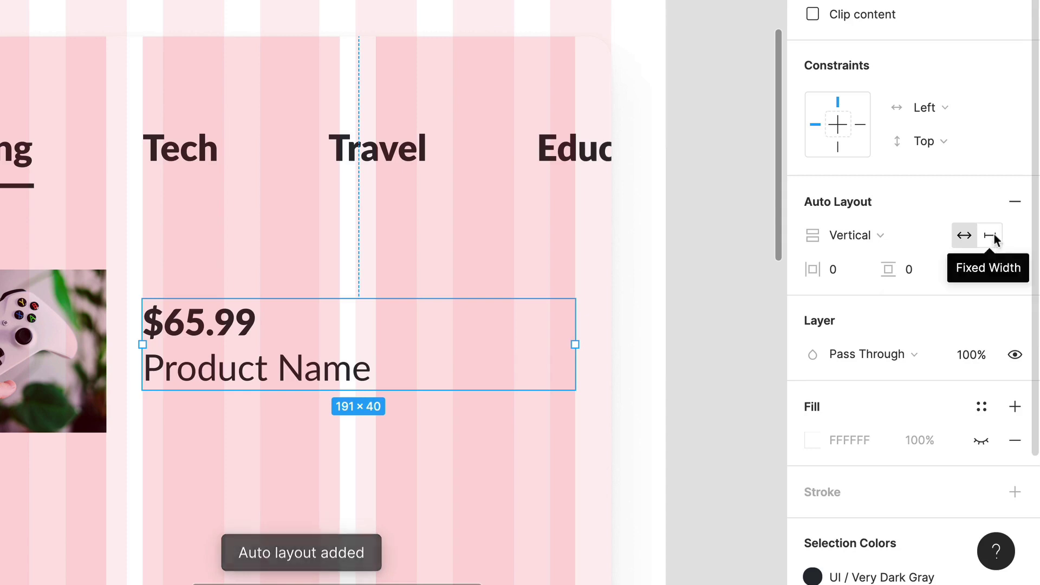
click(991, 235)
Step: Set the gap between price and name to 0, after trying 8 and 4
click(985, 280)
text(8)
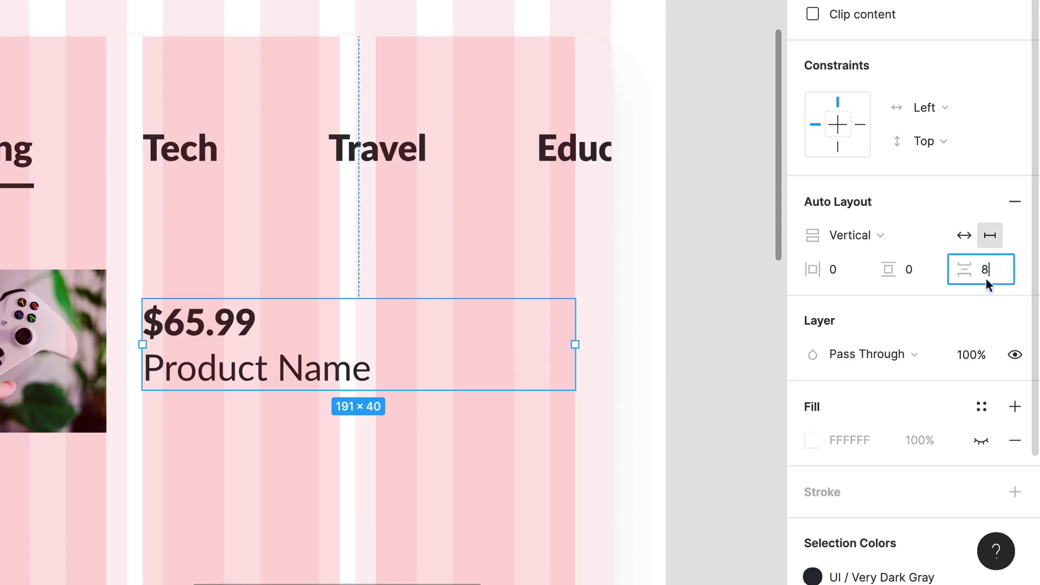
key(Return)
text(4)
key(Return)
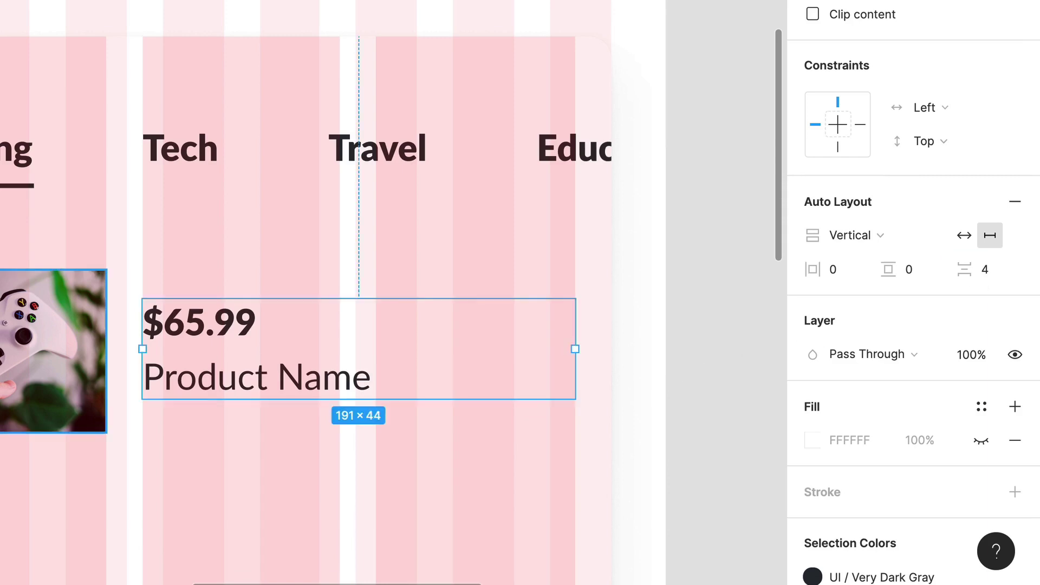
click(220, 394)
click(223, 338)
click(481, 388)
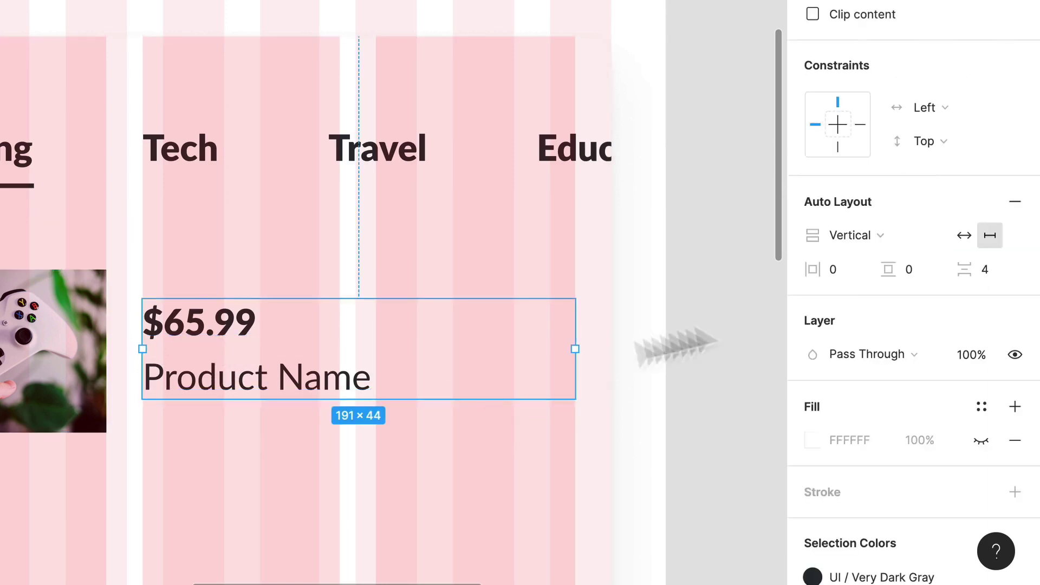
text(0)
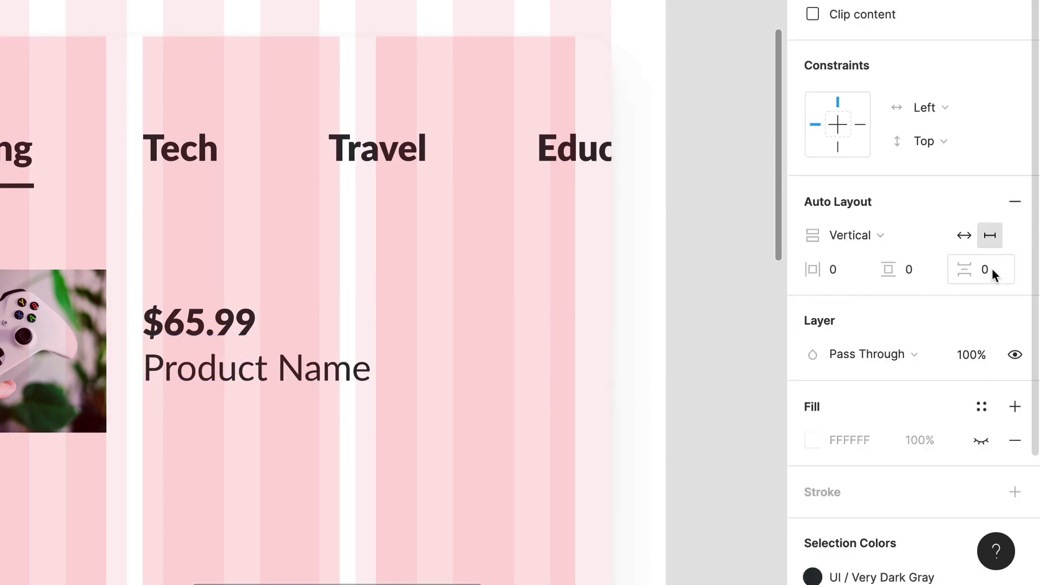
key(Return)
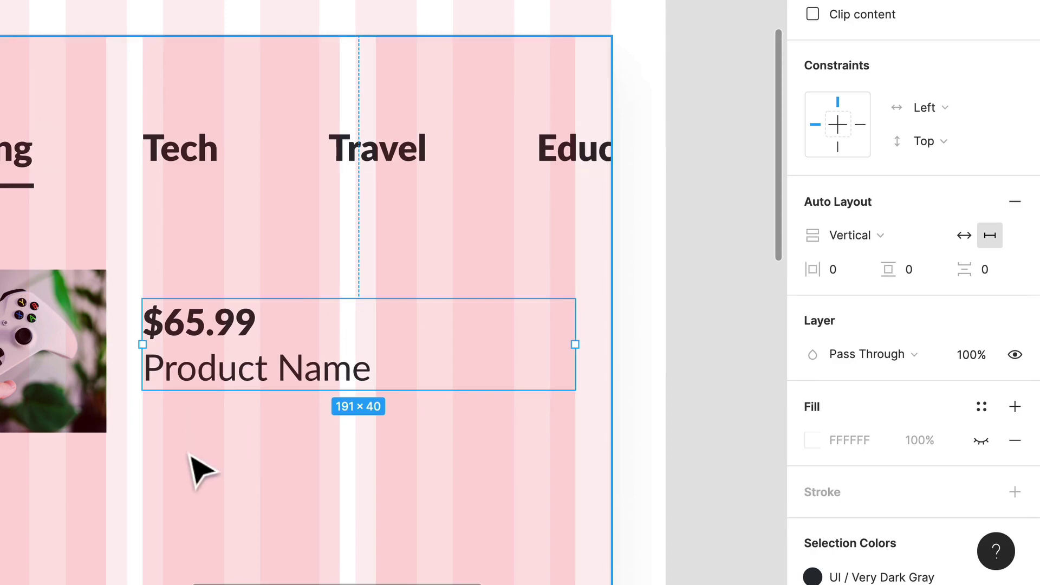
Step: Select the controller image together with the Product Details frame
scroll(242, 464, left, 5)
click(220, 406)
shift+click(333, 367)
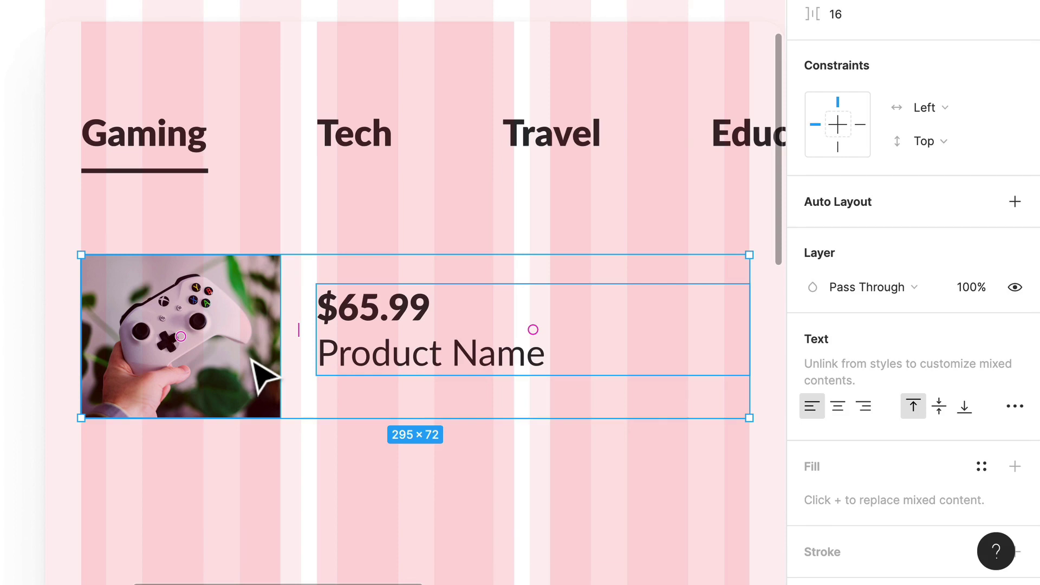
Step: Frame the controller image and Product Details into a 295 × 72 frame named Small Card
key(super+alt+g)
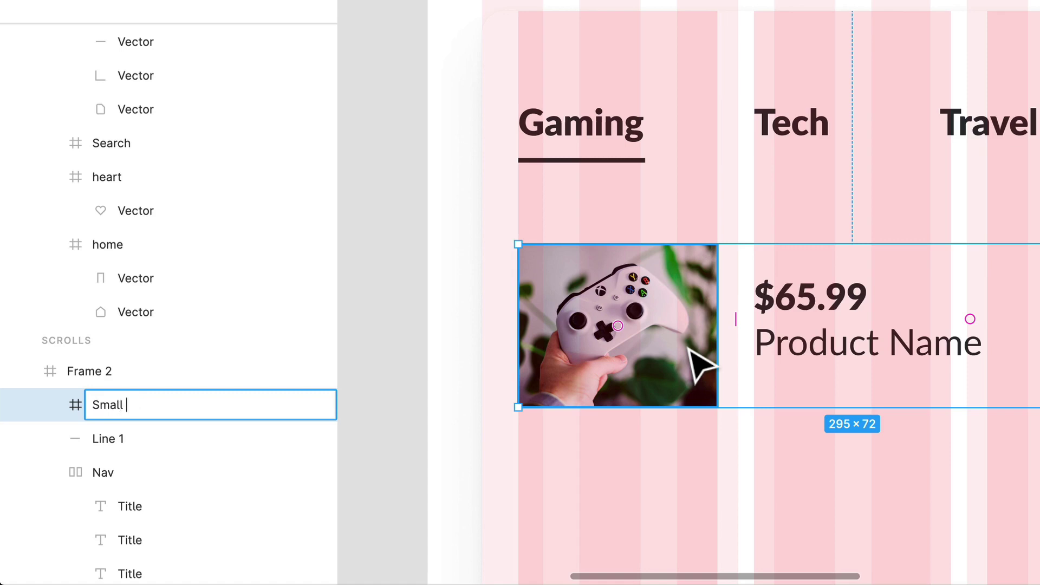
key(Return)
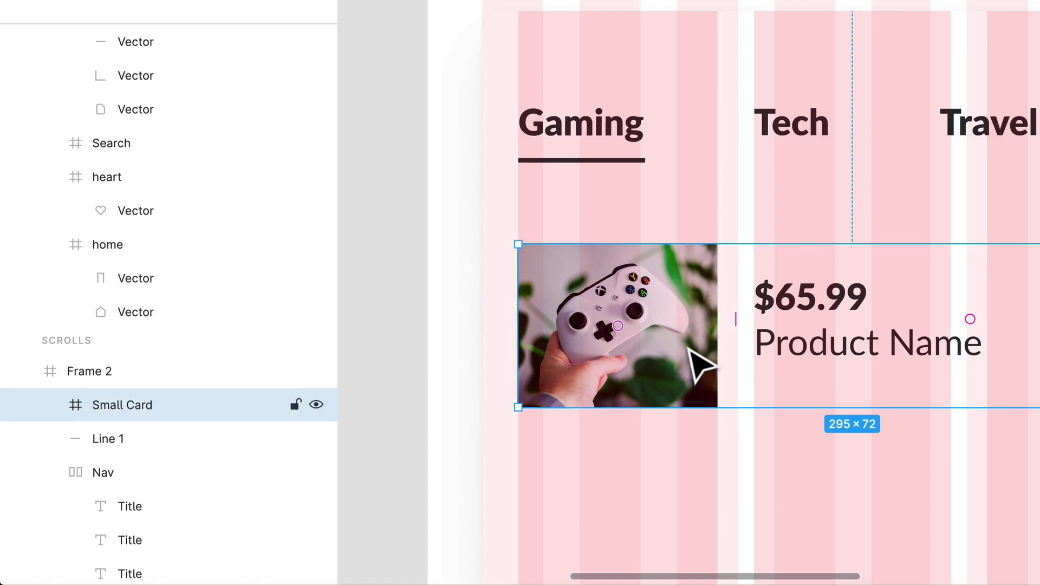
scroll(818, 441, up, 5)
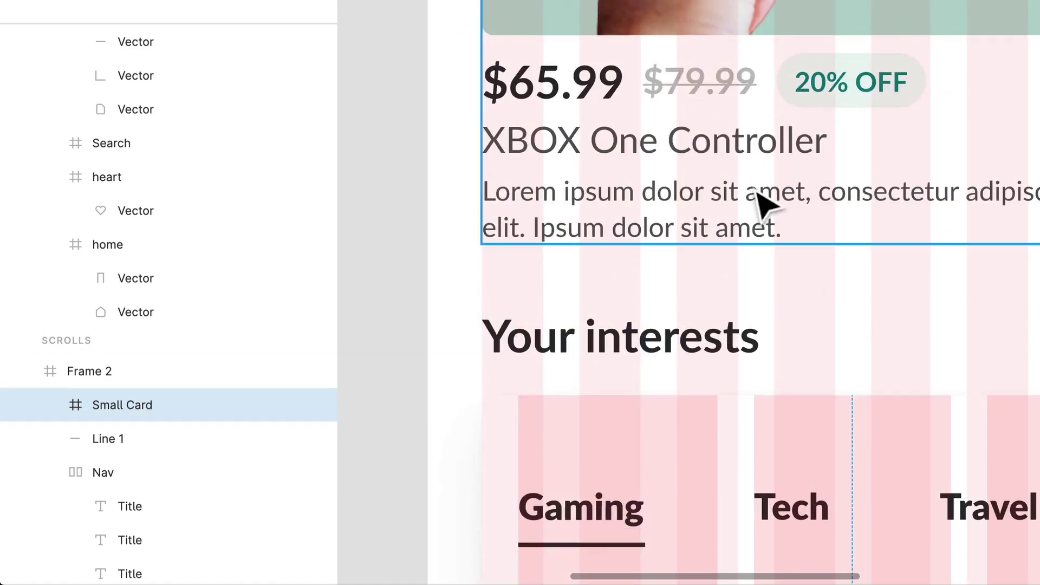
scroll(764, 203, down, 5)
scroll(889, 371, up, 1)
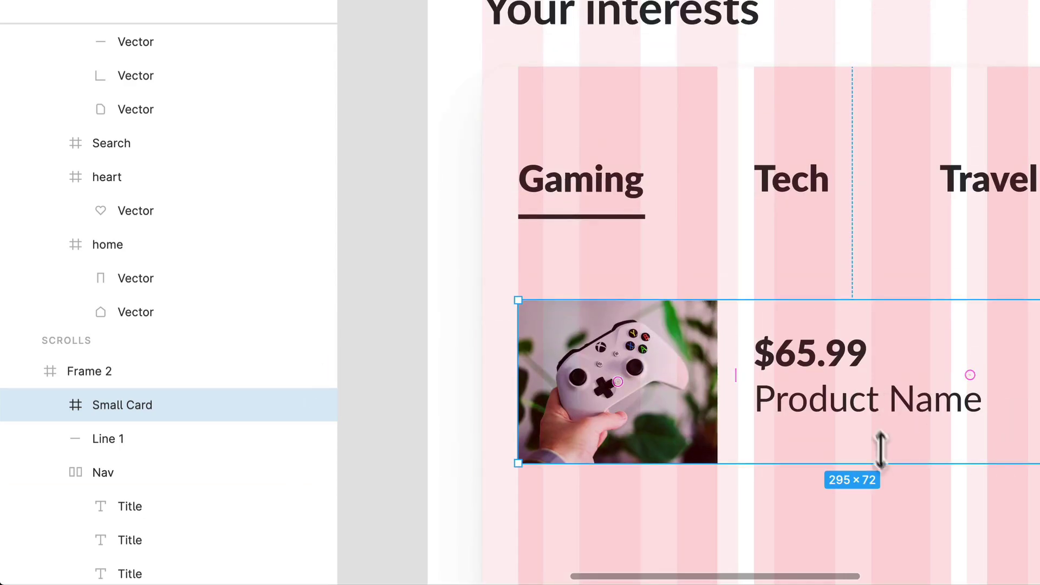
scroll(960, 225, up, 3)
scroll(727, 82, down, 3)
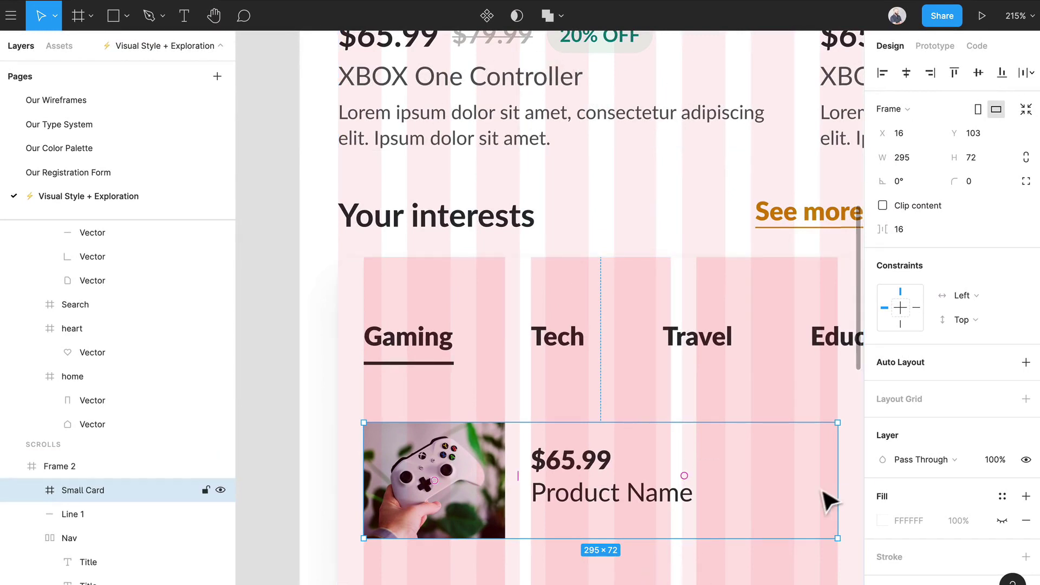
Step: Set the Product Details block's horizontal constraint to Right inside Small Card
click(576, 569)
scroll(564, 434, up, 1)
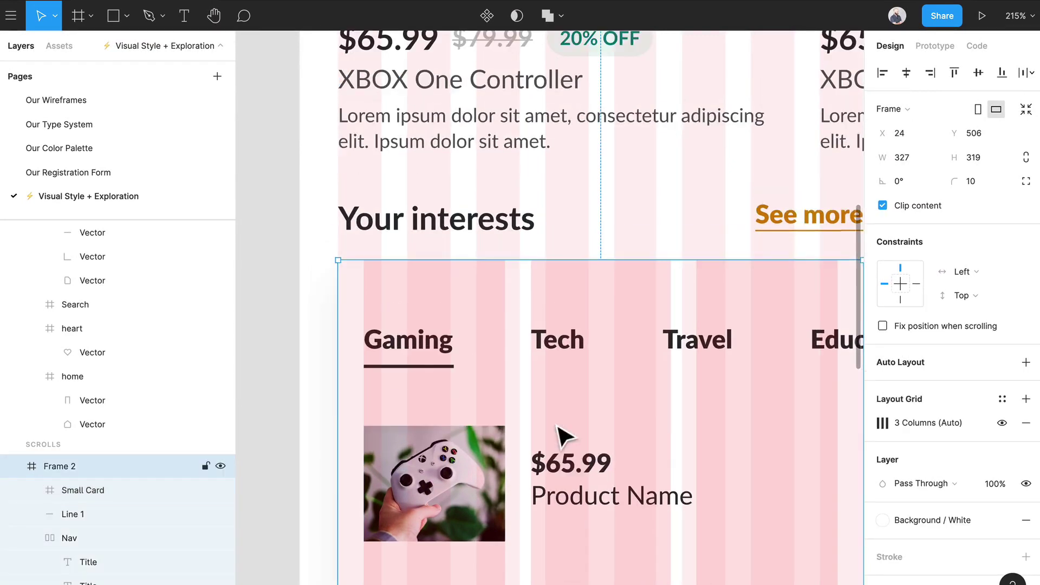
click(592, 480)
click(592, 480)
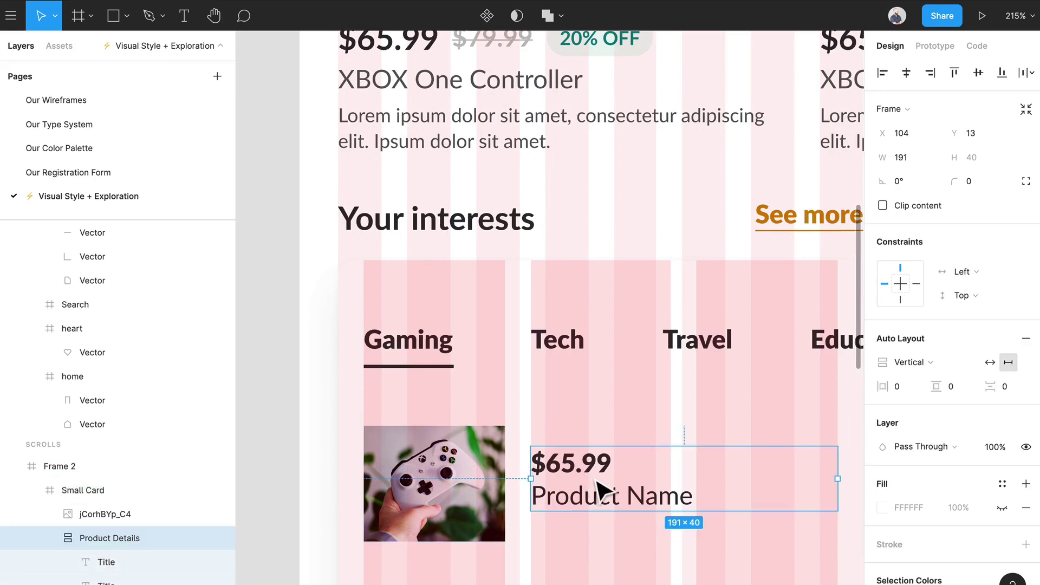
click(496, 501)
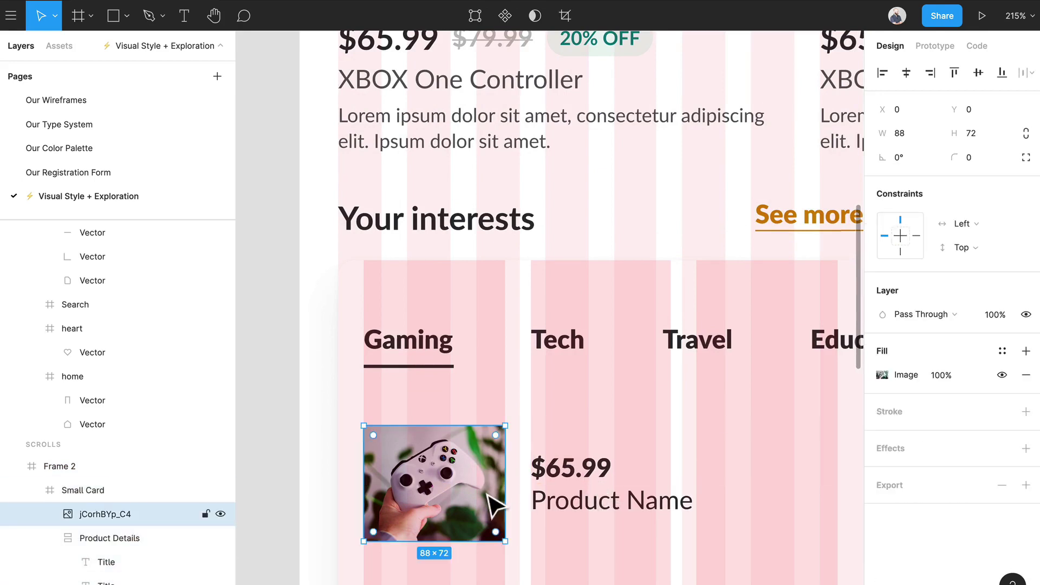
click(591, 496)
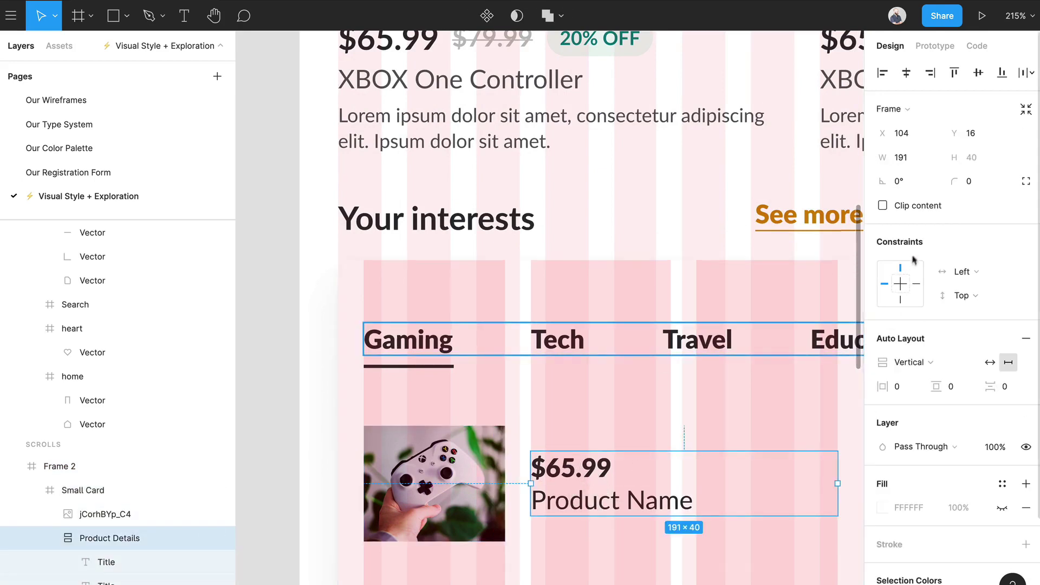
click(917, 285)
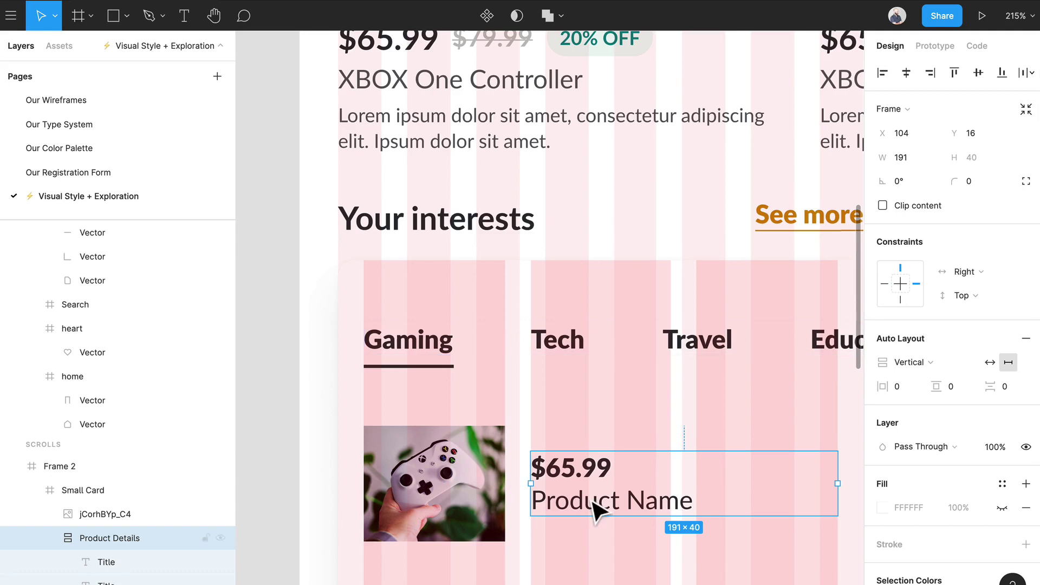
Step: Narrow the interests card to test how the product row responds, then reselect the row
scroll(593, 504, down, 2)
click(829, 479)
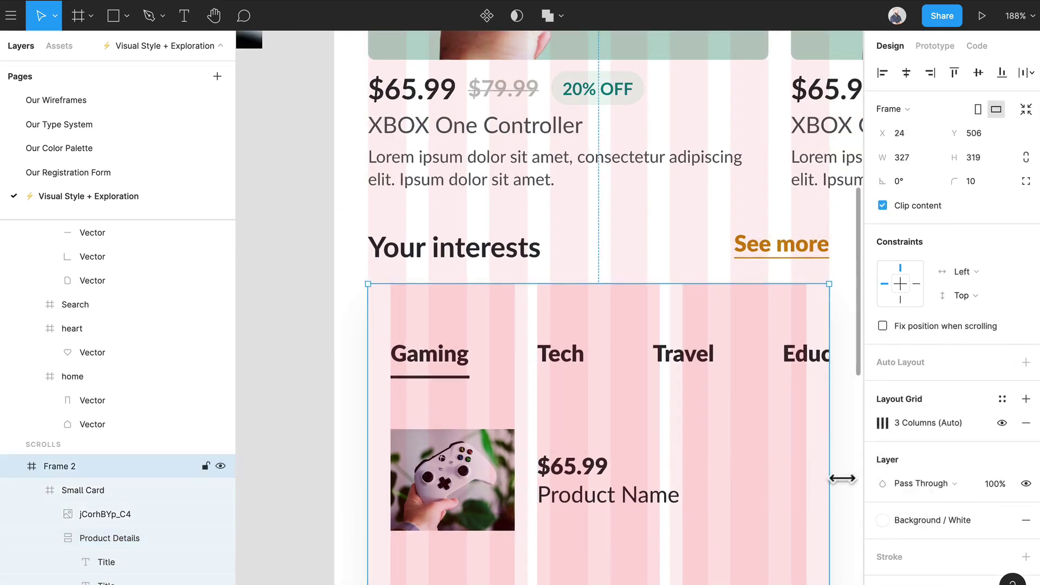
click(842, 473)
drag(841, 472, 663, 496)
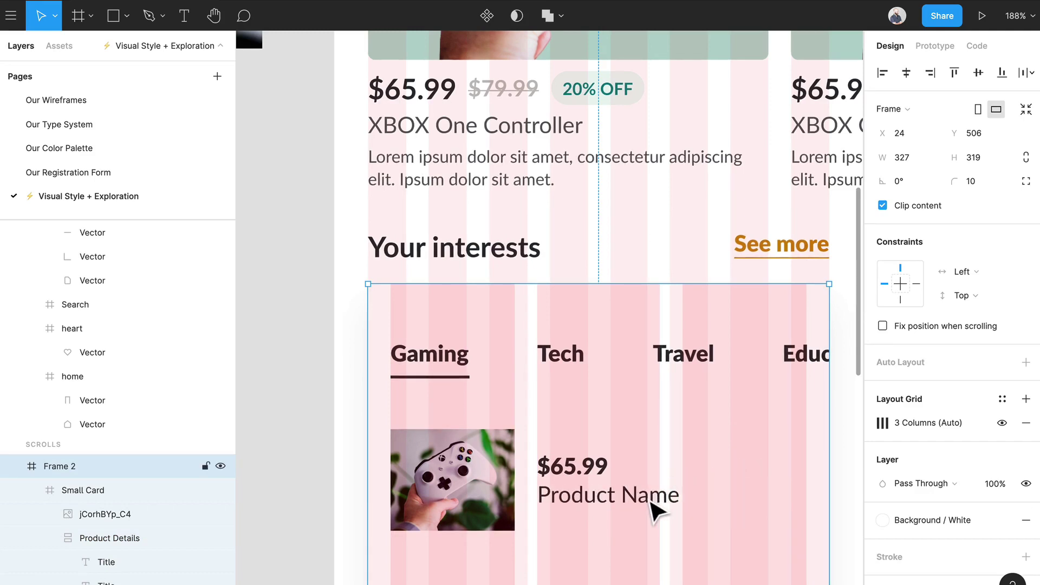
click(652, 503)
click(652, 504)
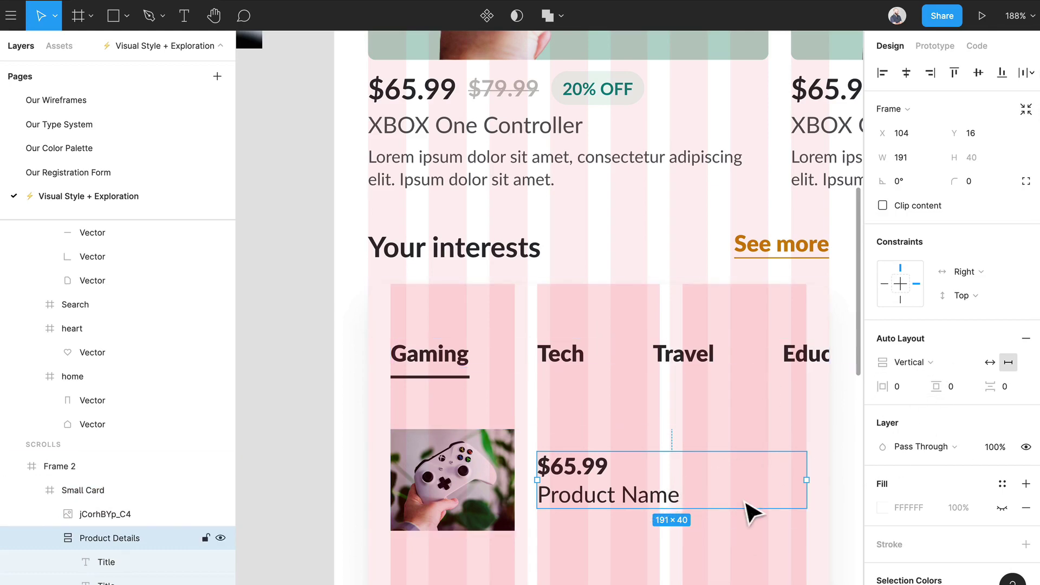
scroll(750, 511, down, 4)
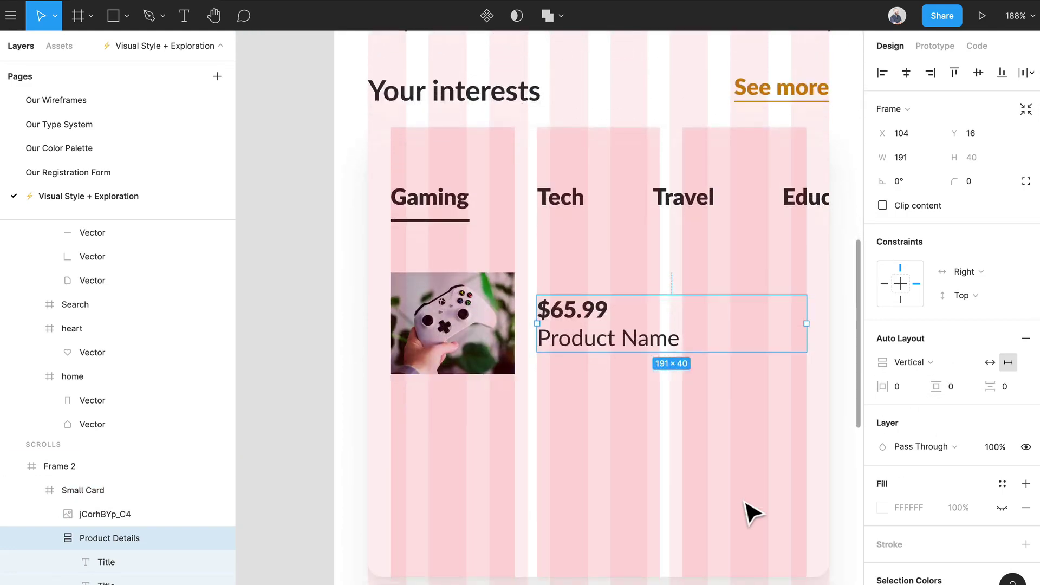
click(490, 371)
click(644, 341)
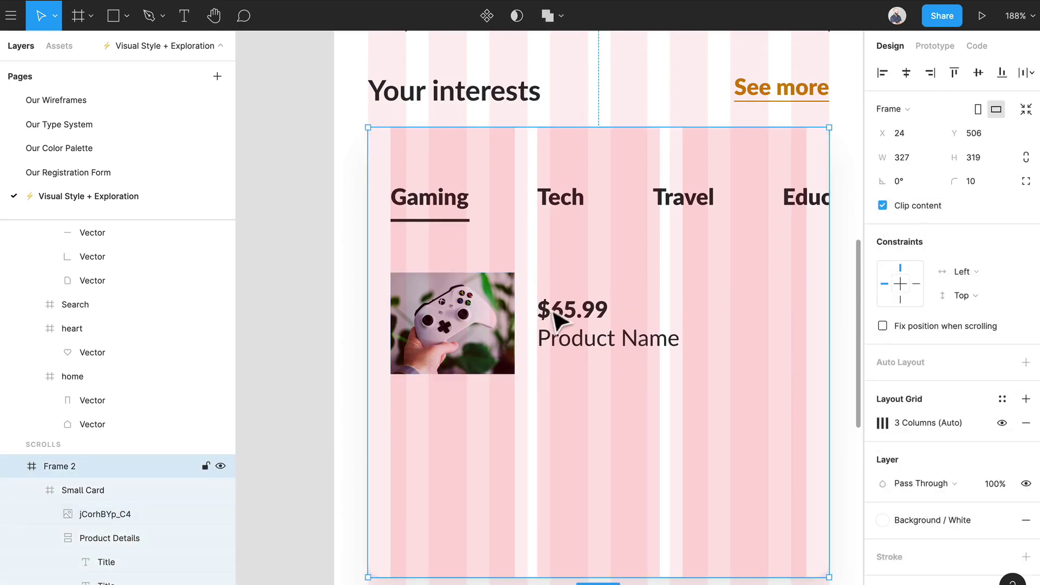
click(515, 298)
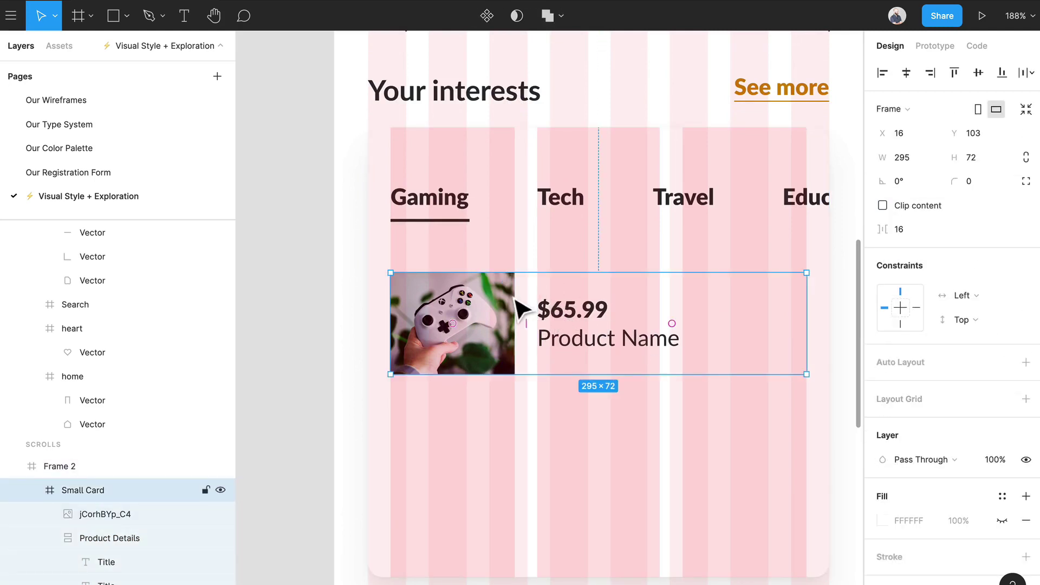
Step: Duplicate the Small Card row twice to stack three product rows below the tabs
drag(515, 299, 506, 425)
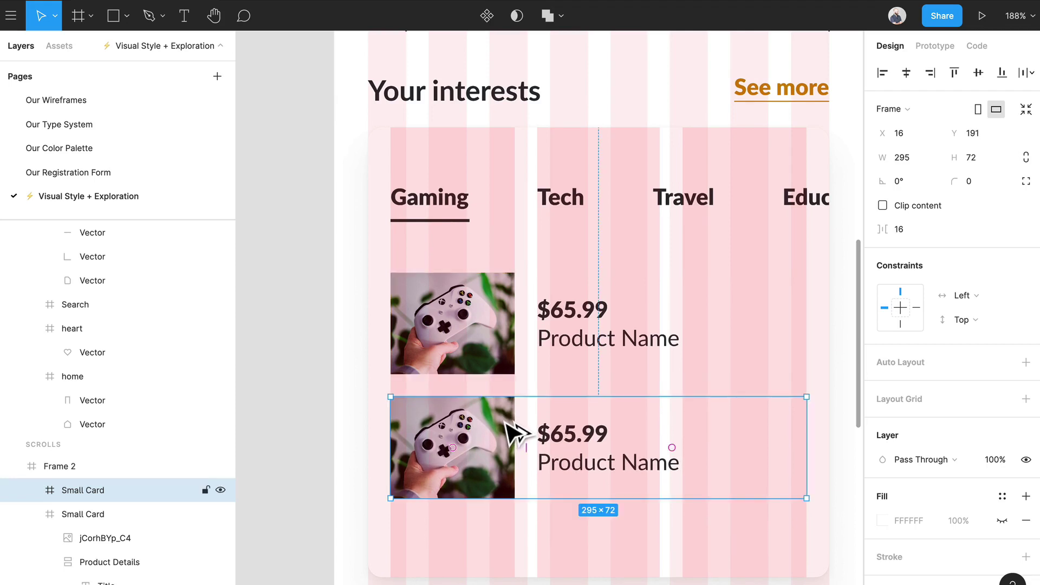
key(ctrl+d)
scroll(604, 437, down, 1)
Step: Select the three product rows, then the tab titles row and the interests card
click(794, 279)
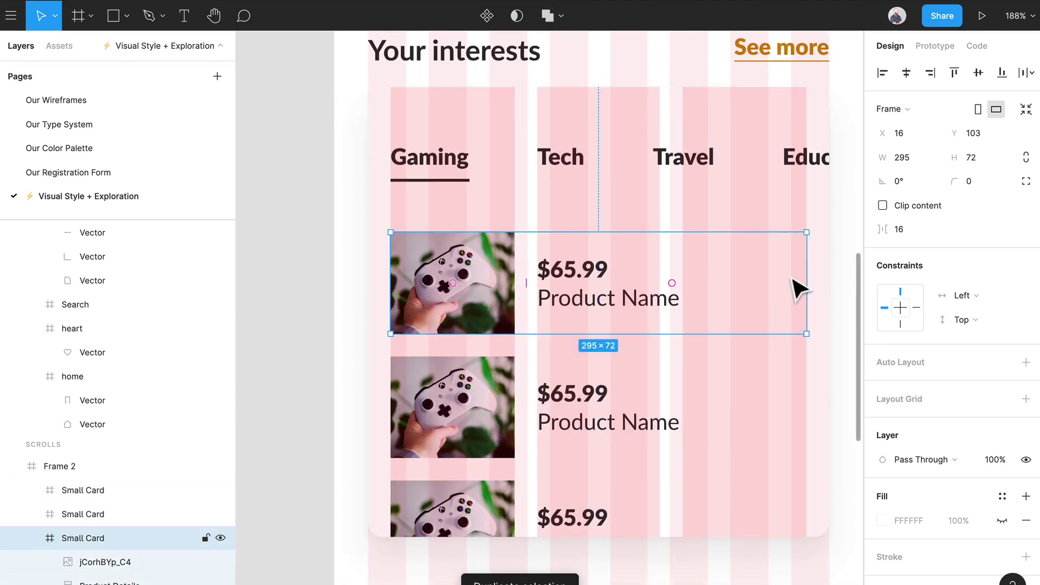
key(Escape)
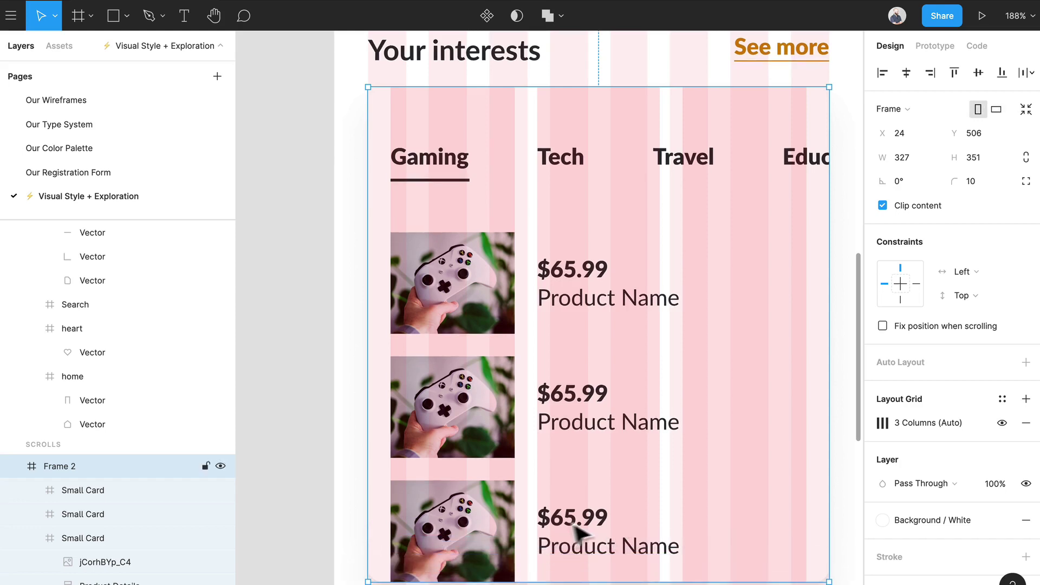
click(493, 519)
shift+click(498, 417)
shift+click(612, 290)
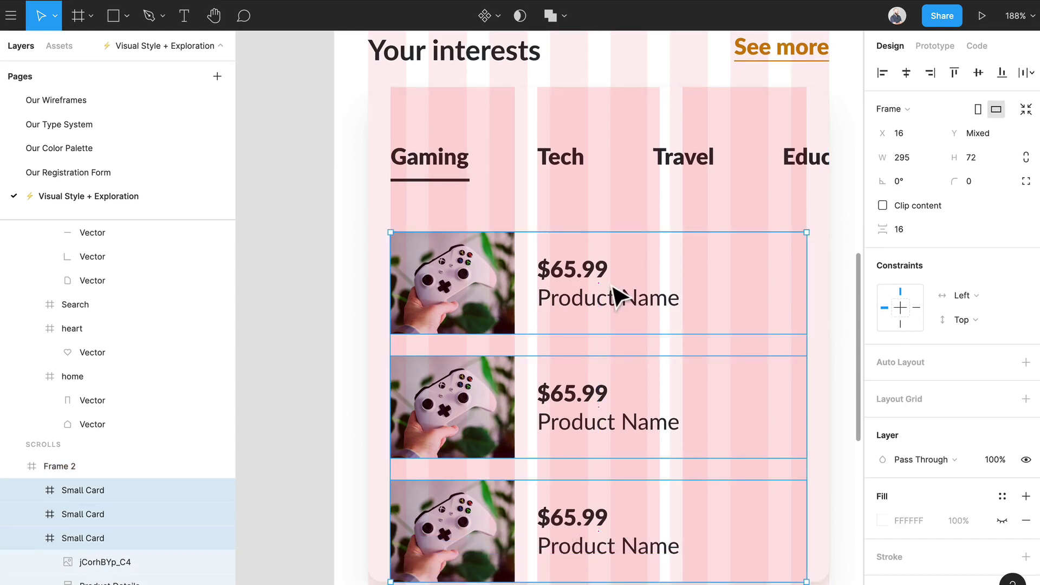
click(624, 168)
click(640, 122)
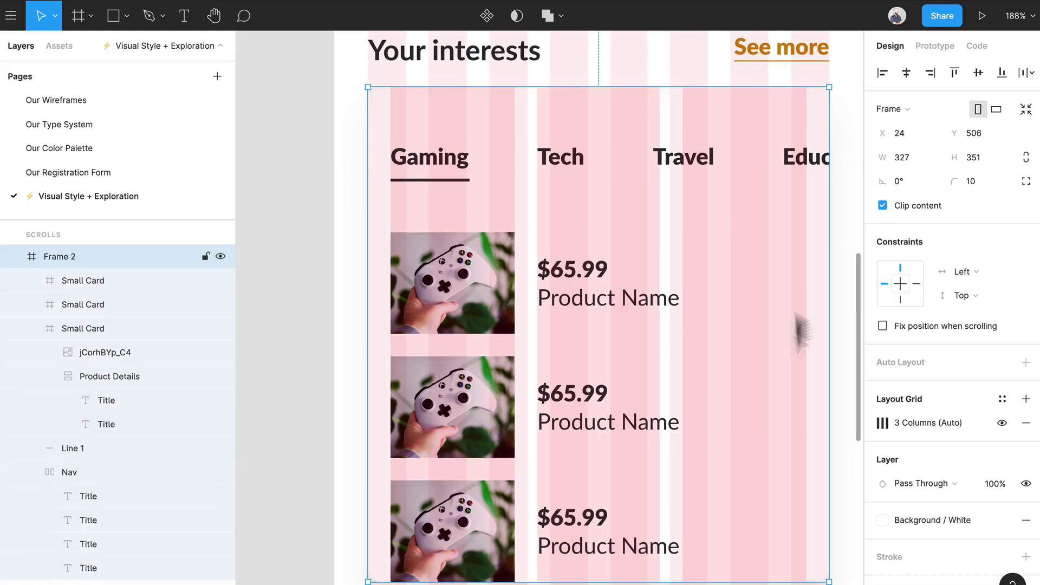
click(1026, 363)
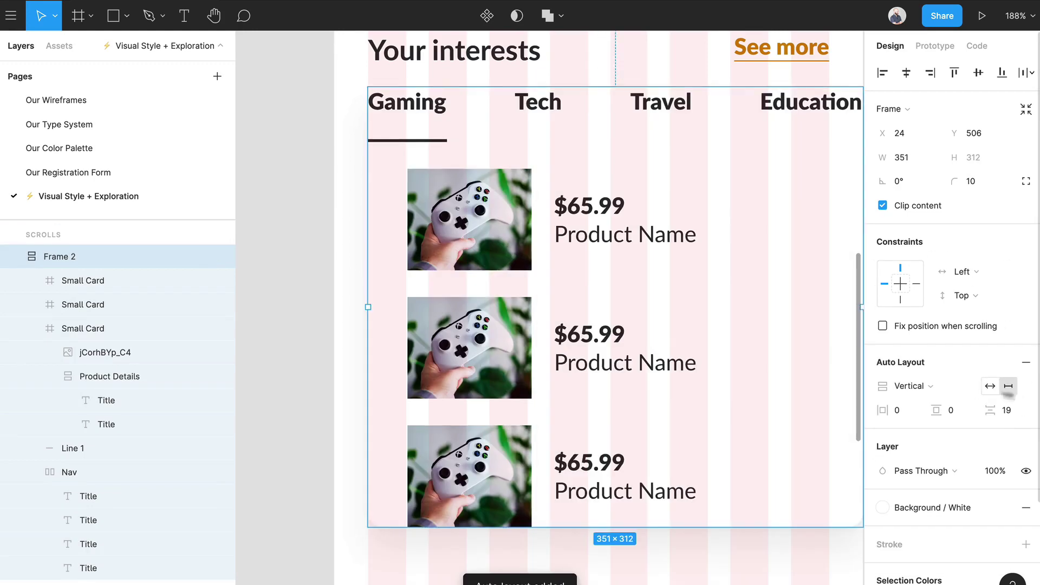
scroll(775, 298, up, 1)
scroll(724, 297, right, 3)
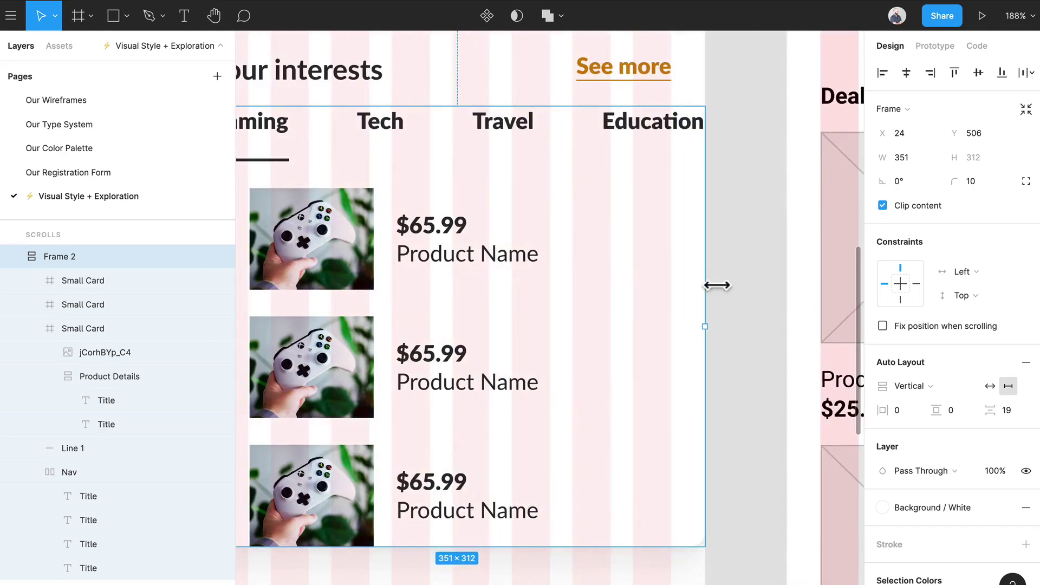
drag(707, 340, 683, 338)
scroll(750, 344, left, 5)
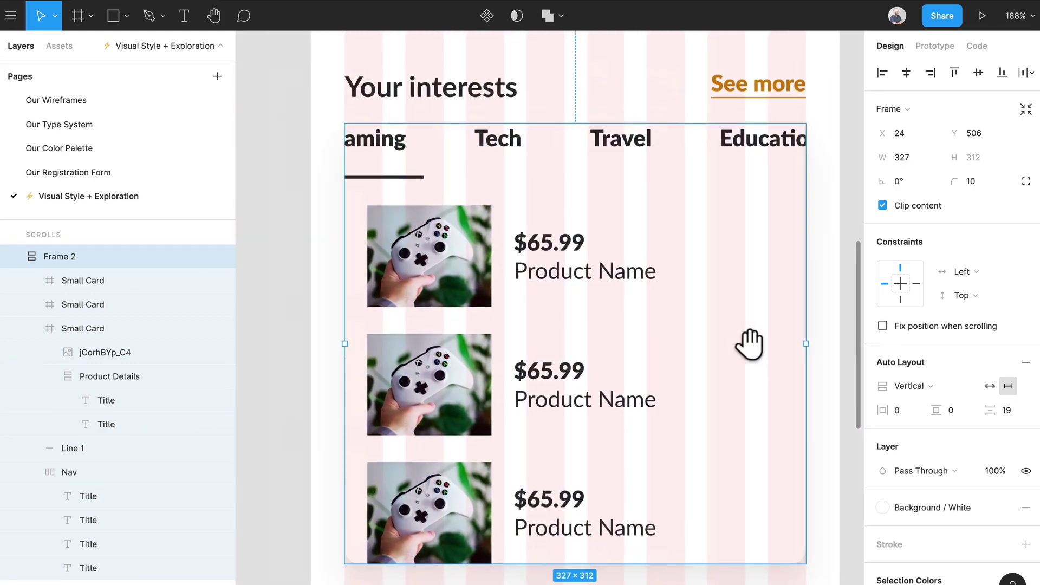
key(ctrl+z)
key(ctrl+z)
key(ctrl+z)
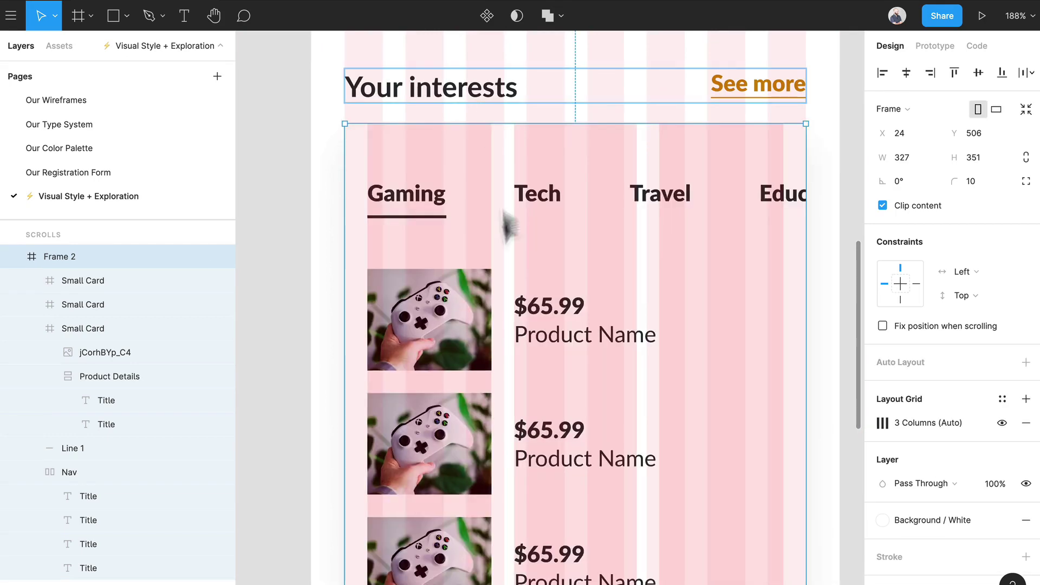
Step: Frame the Gaming underline and tab titles together and name the frame 'Nav with Active'
click(547, 202)
key(Escape)
click(412, 219)
shift+click(434, 214)
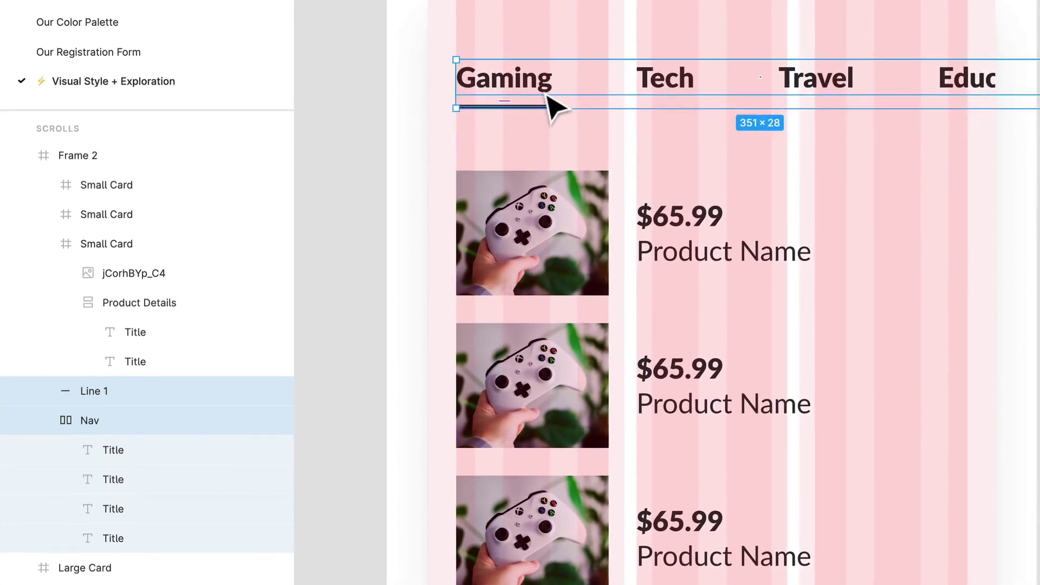
key(ctrl+alt+g)
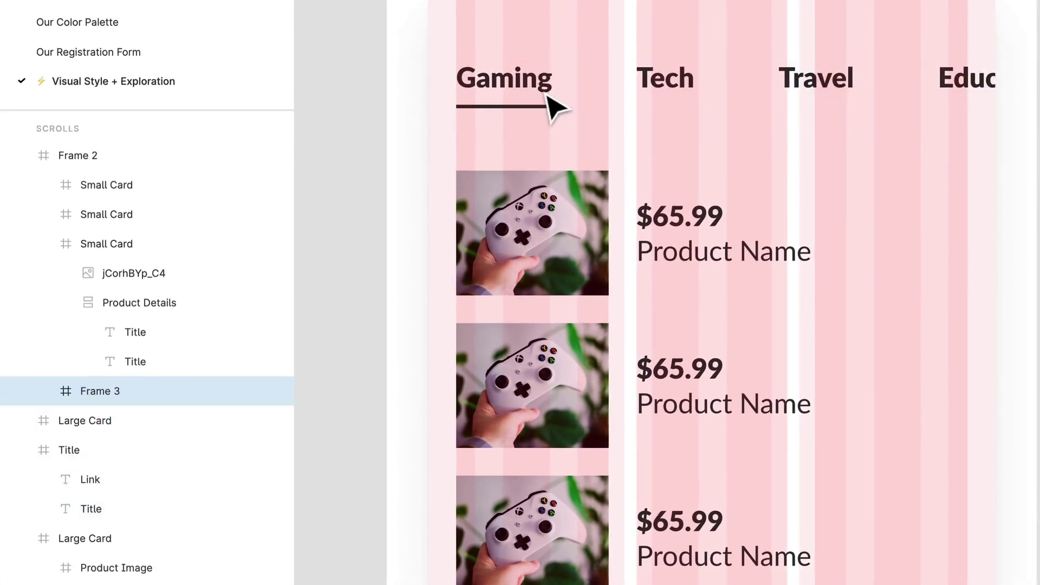
key(ctrl+r)
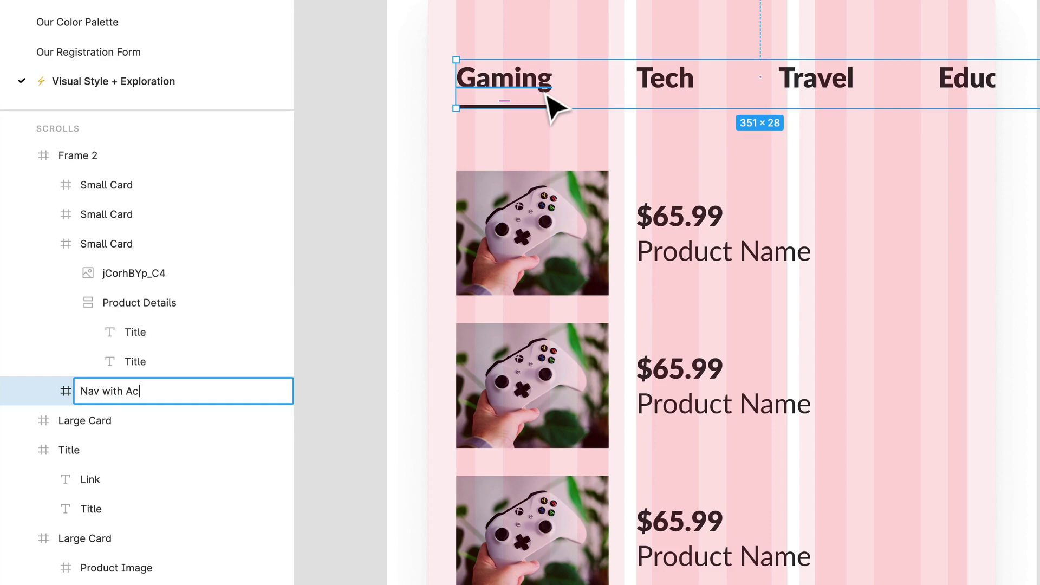
text(Nav with Active)
key(Return)
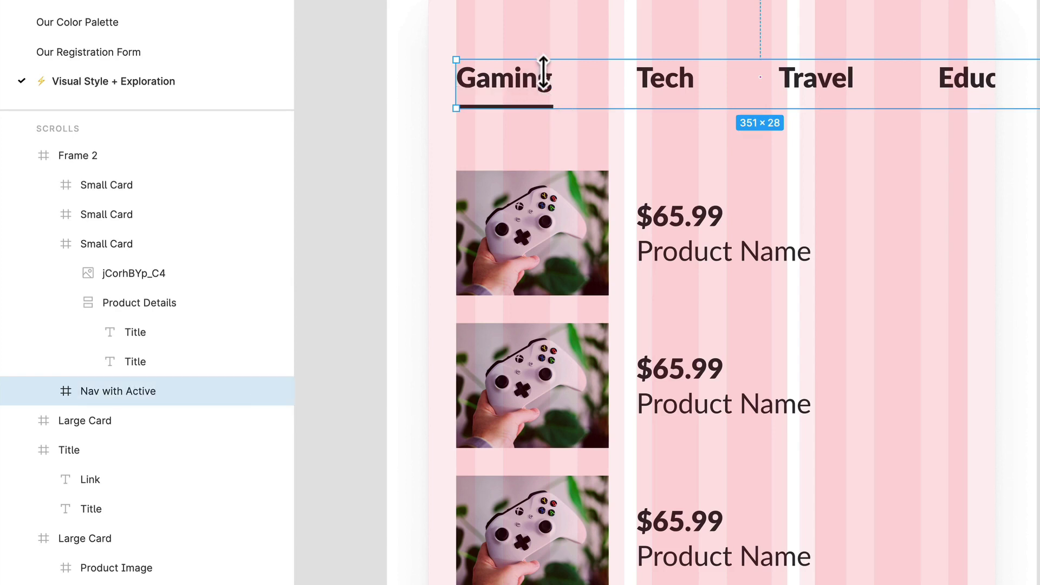
Step: Move Nav with Active higher in the card, then nudge it down three Shift+Down steps
drag(530, 81, 525, 17)
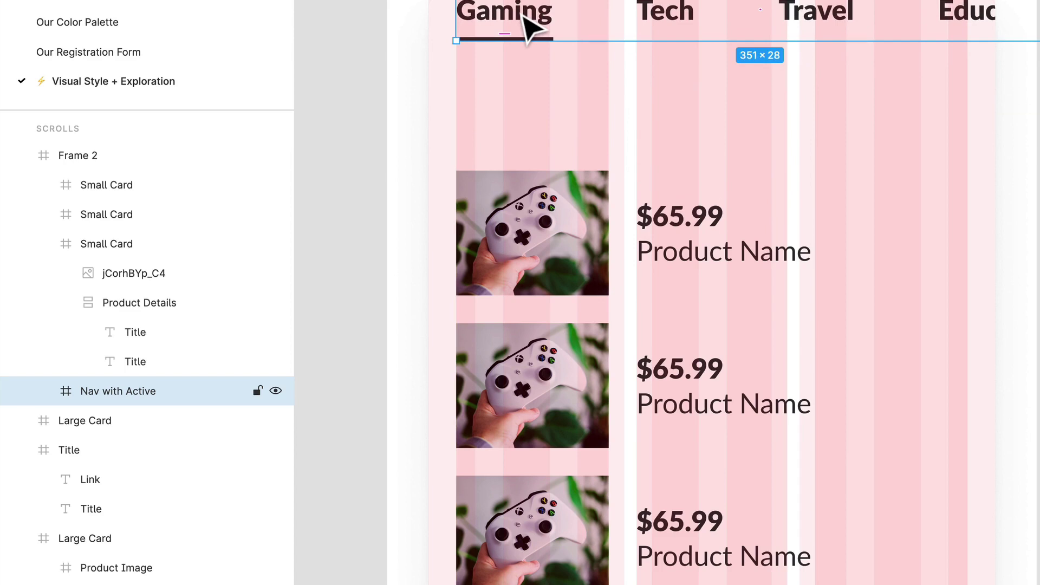
key(shift+Down)
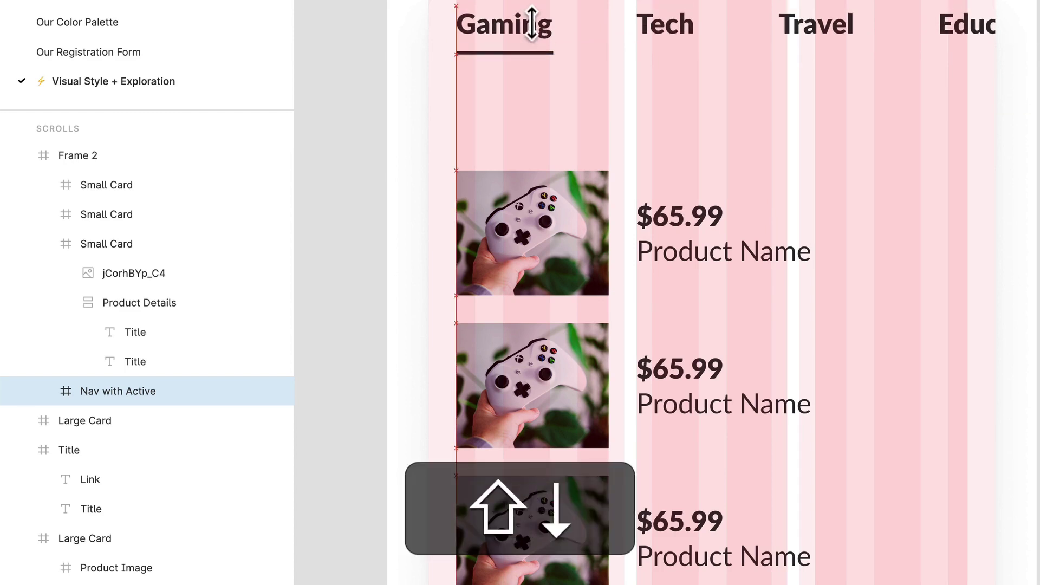
key(shift+Down)
key(shift+Down)
key(shift+Down)
key(shift+Down)
key(shift+Down)
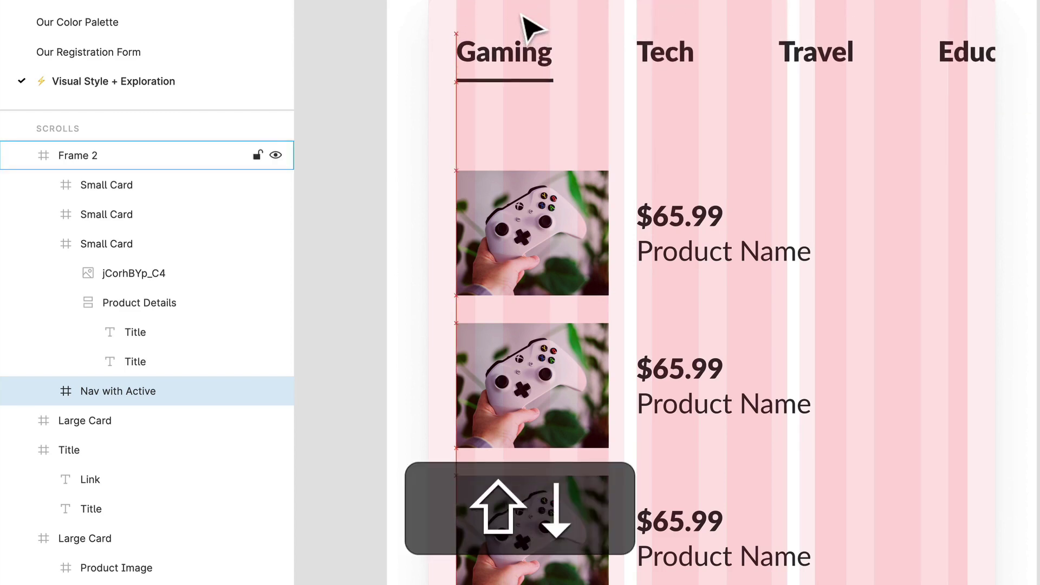
key(shift+Down)
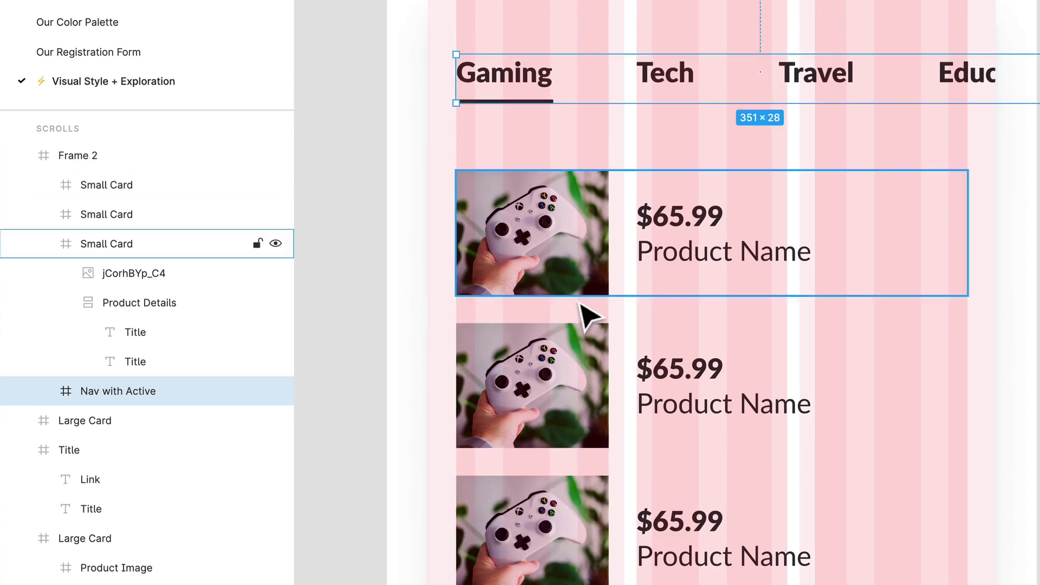
Step: Move all three product rows up closer beneath the tabs
click(588, 288)
shift+click(569, 390)
shift+click(549, 477)
mouse_move(553, 404)
mouse_down()
mouse_move(546, 364)
mouse_move(547, 390)
mouse_move(548, 373)
mouse_move(552, 383)
mouse_up()
Step: Fit the card's bottom edge to the rows (327 × 357) and hide the layout grids
scroll(552, 383, down, 5)
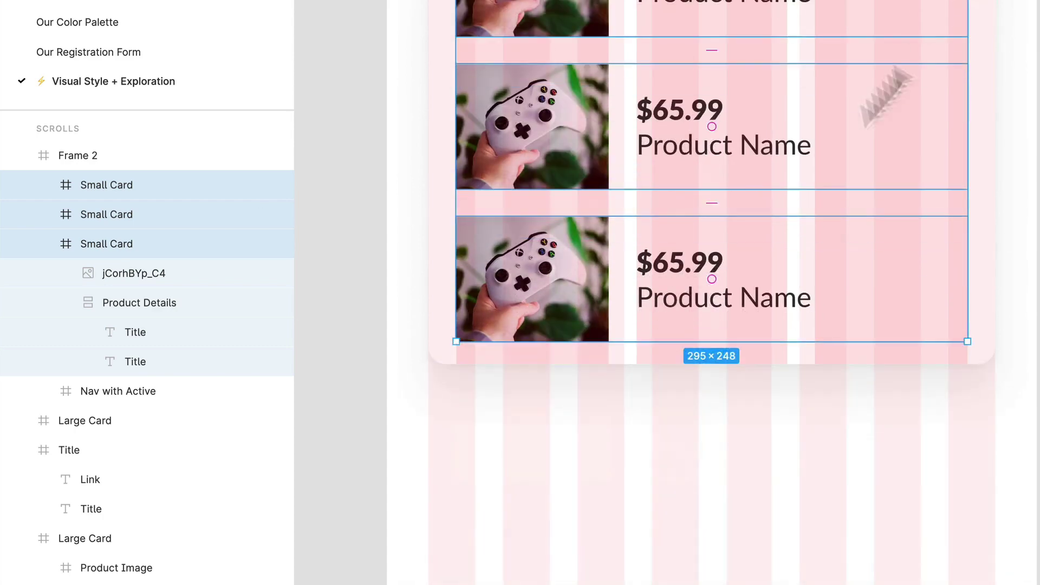
click(810, 365)
drag(815, 364, 813, 391)
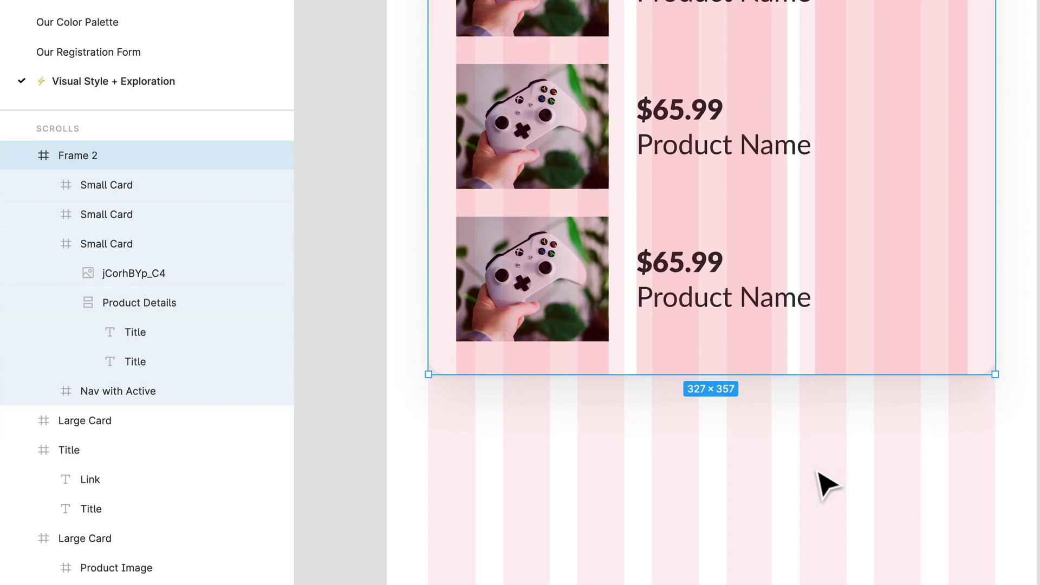
click(819, 474)
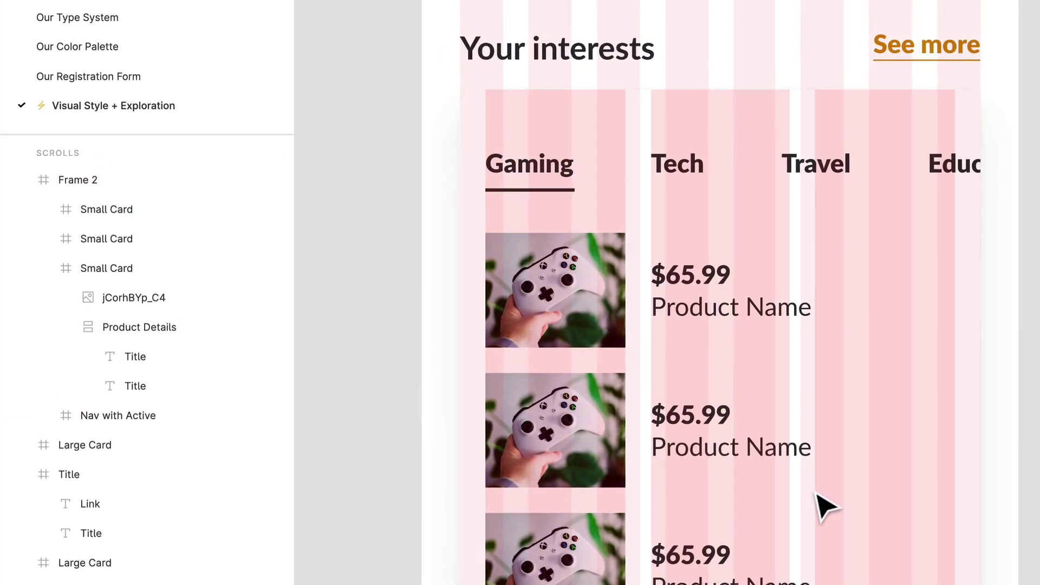
scroll(823, 504, down, 1)
key(ctrl+g)
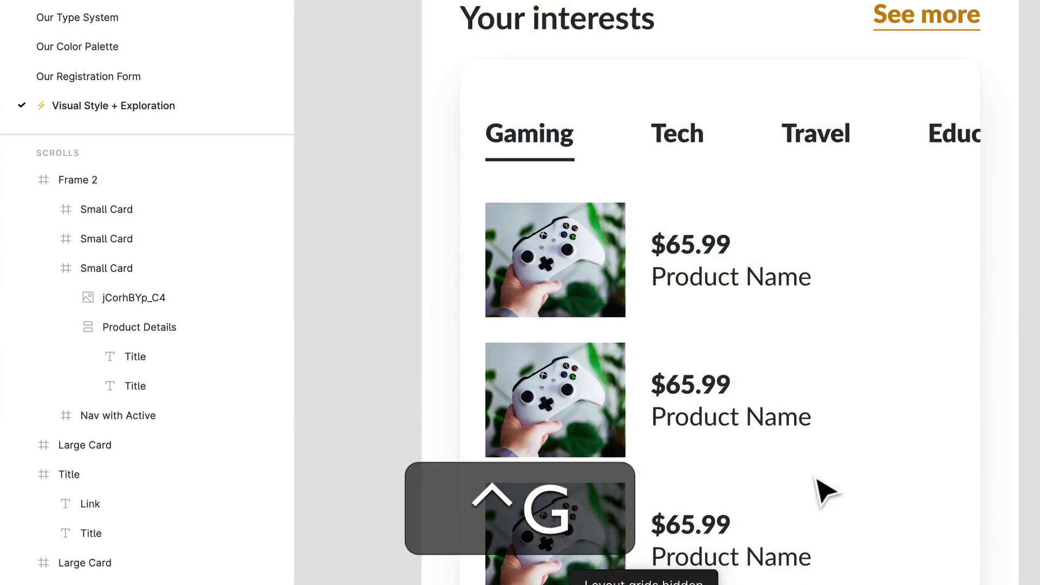
Step: Recolour the Tech, Travel and Educ tab titles with the UI / Medium Gray style
scroll(819, 379, down, 1)
click(818, 282)
super+click(948, 135)
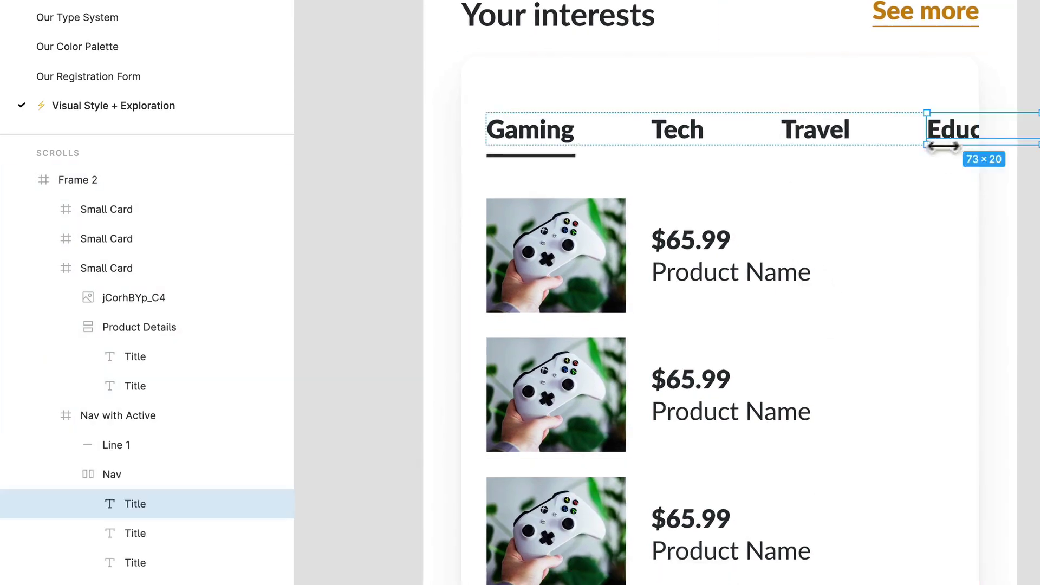
shift+click(848, 149)
shift+click(701, 144)
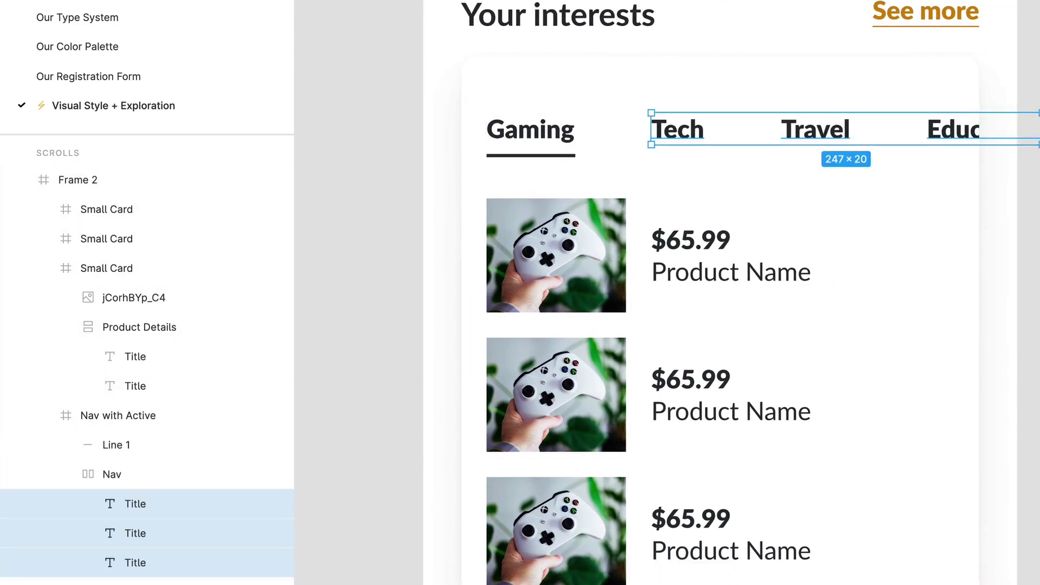
click(872, 238)
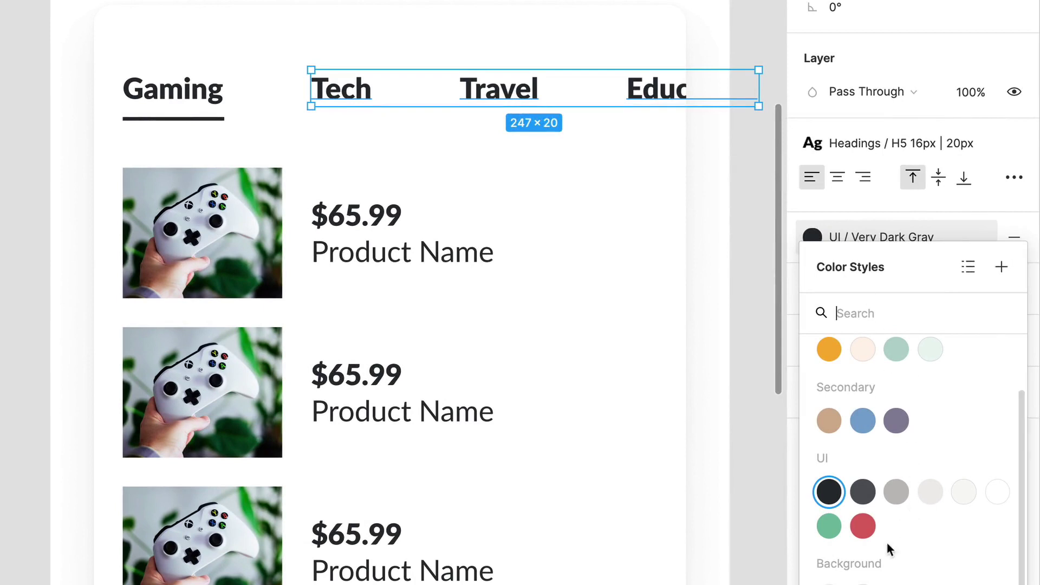
click(896, 491)
click(658, 285)
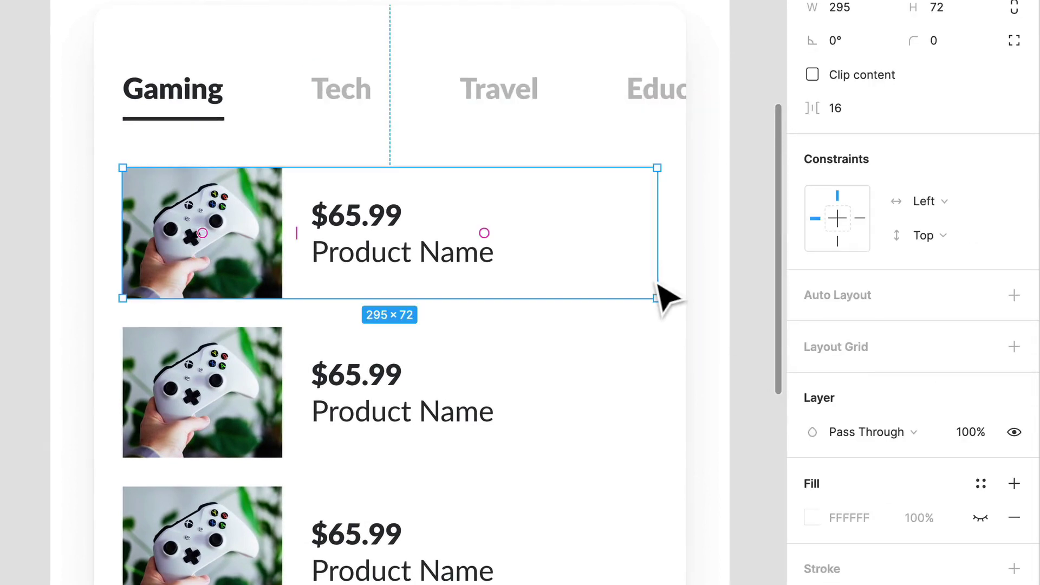
scroll(598, 289, down, 2)
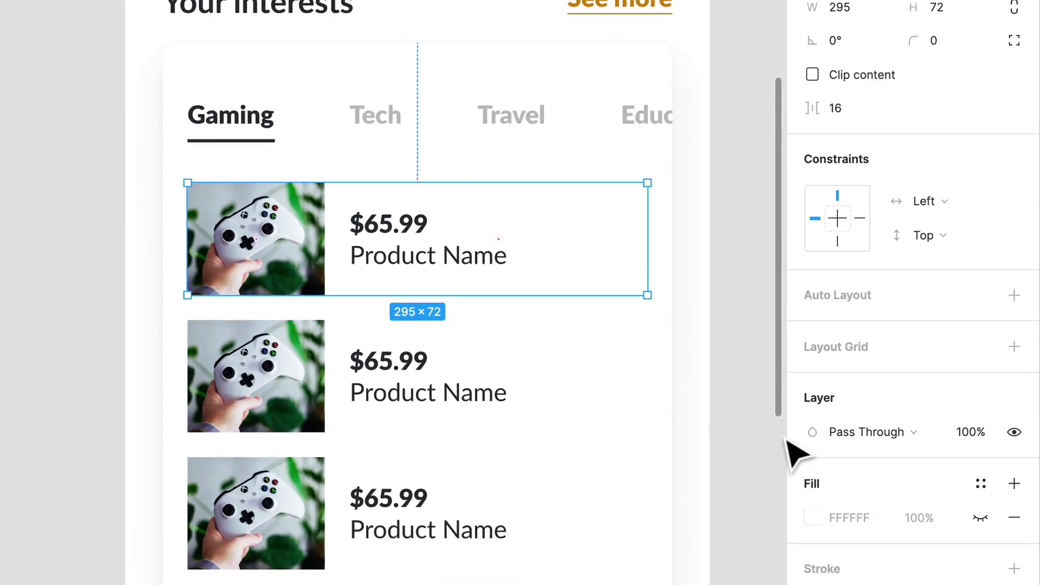
drag(773, 436, 639, 298)
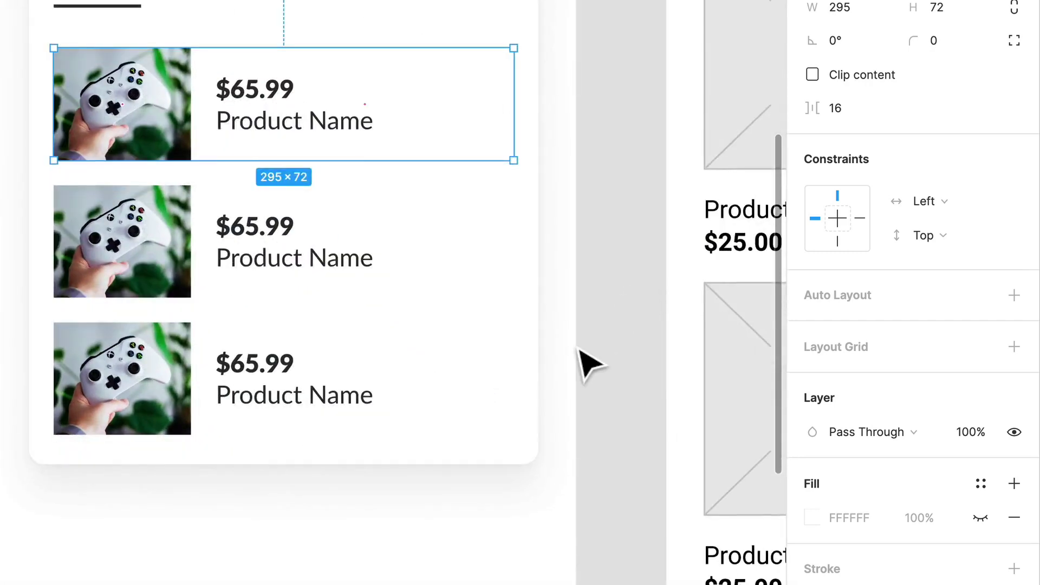
Step: Deselect the product row, zoom out and select the 327 × 357 Your interests card frame
scroll(585, 365, down, 1)
scroll(588, 385, up, 3)
click(578, 455)
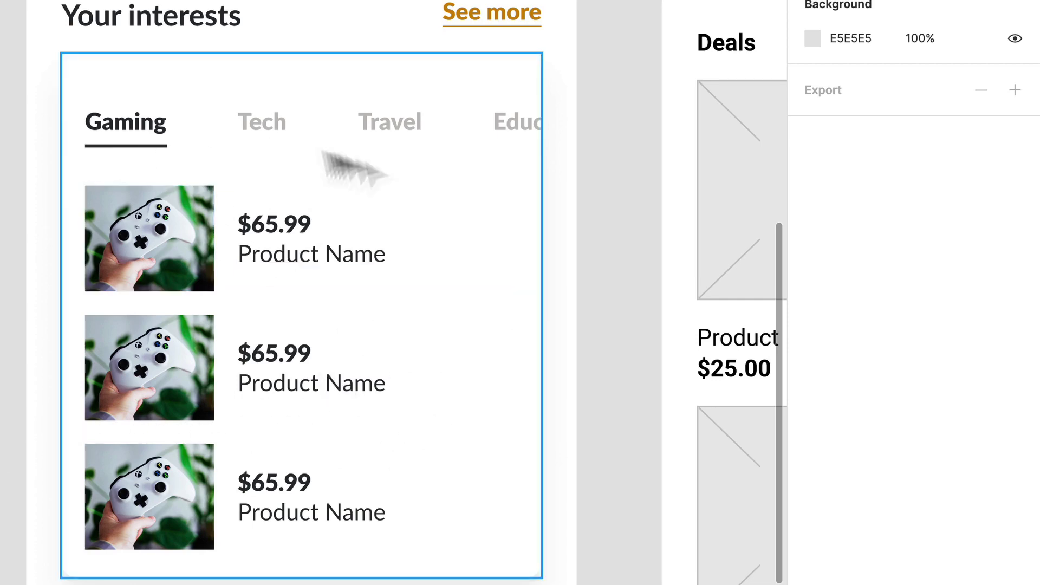
scroll(394, 292, down, 5)
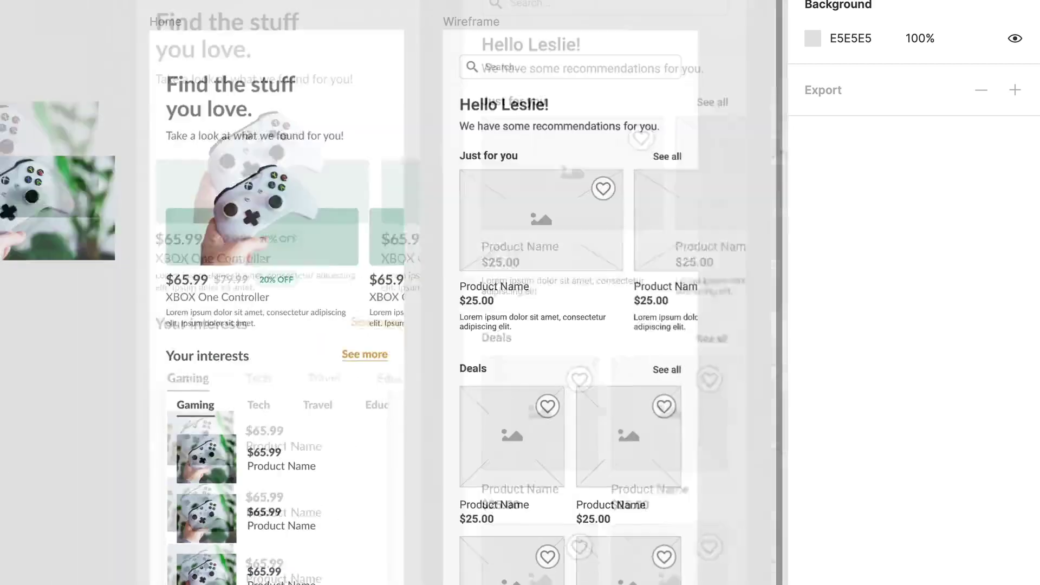
scroll(394, 292, up, 5)
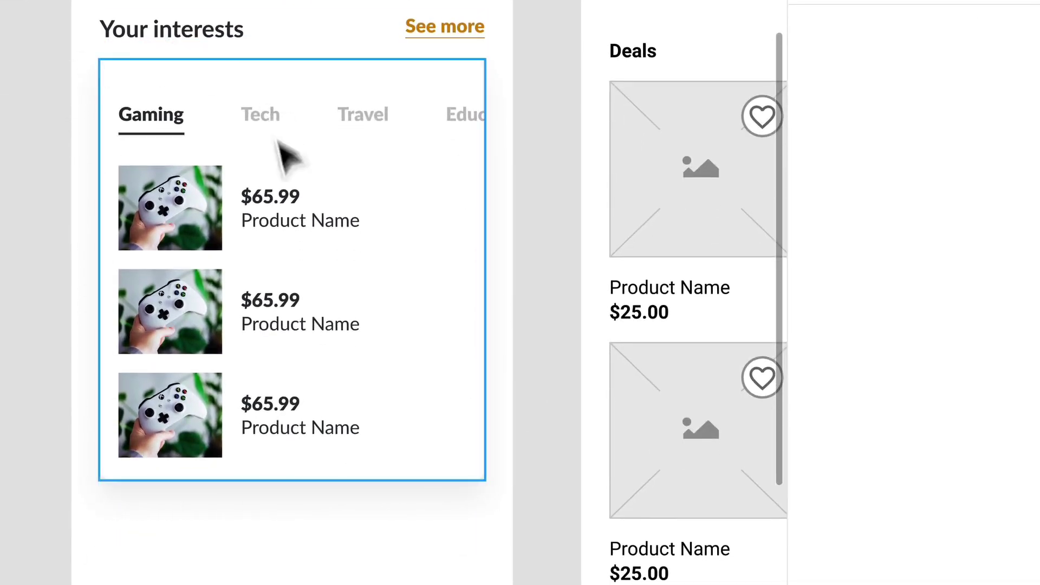
scroll(287, 168, up, 4)
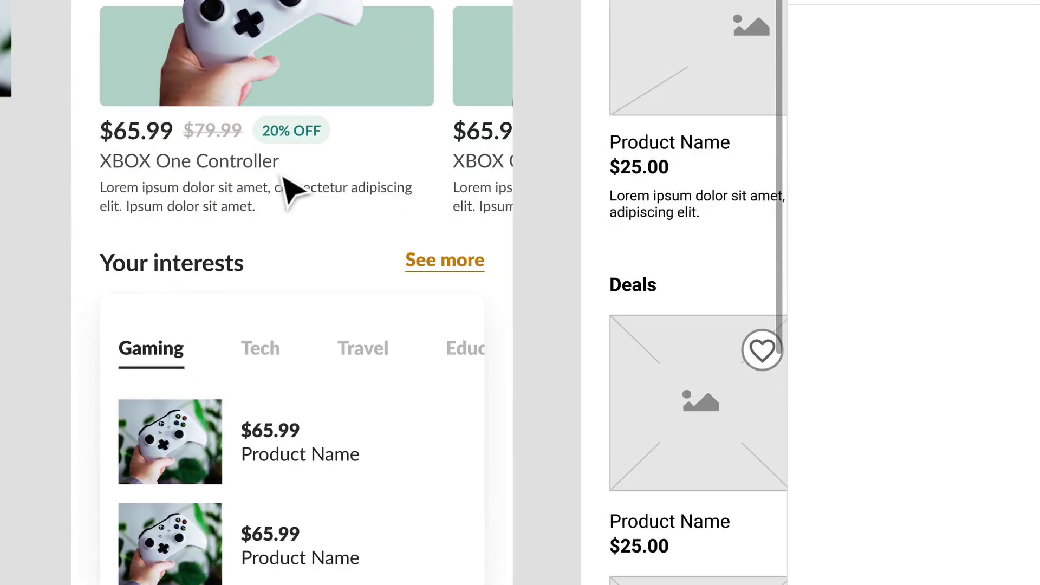
click(301, 469)
scroll(460, 492, down, 6)
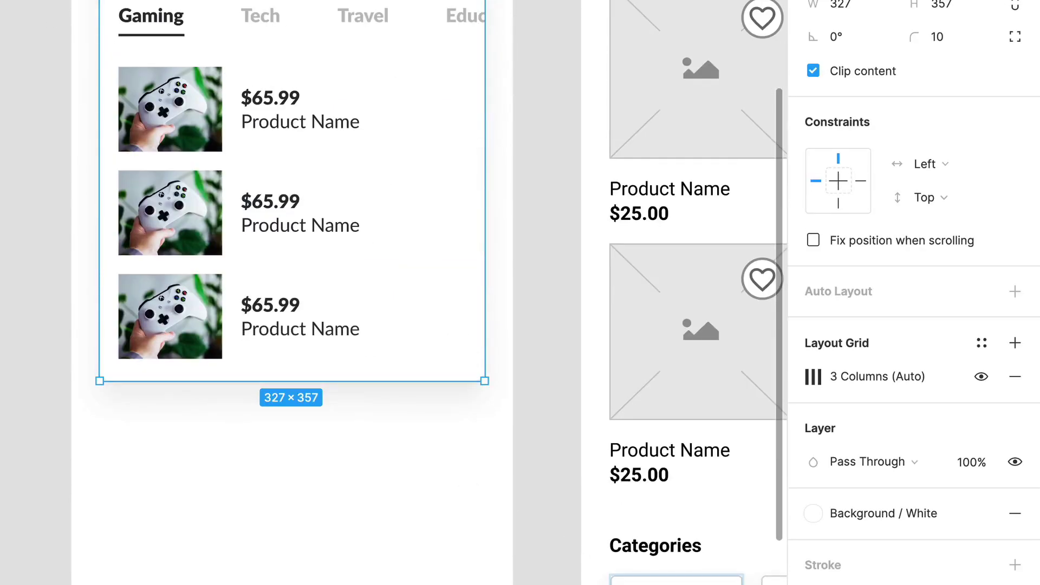
Step: Give the Your interests card a 1 px inside stroke in UI / Very Light Gray
click(1016, 566)
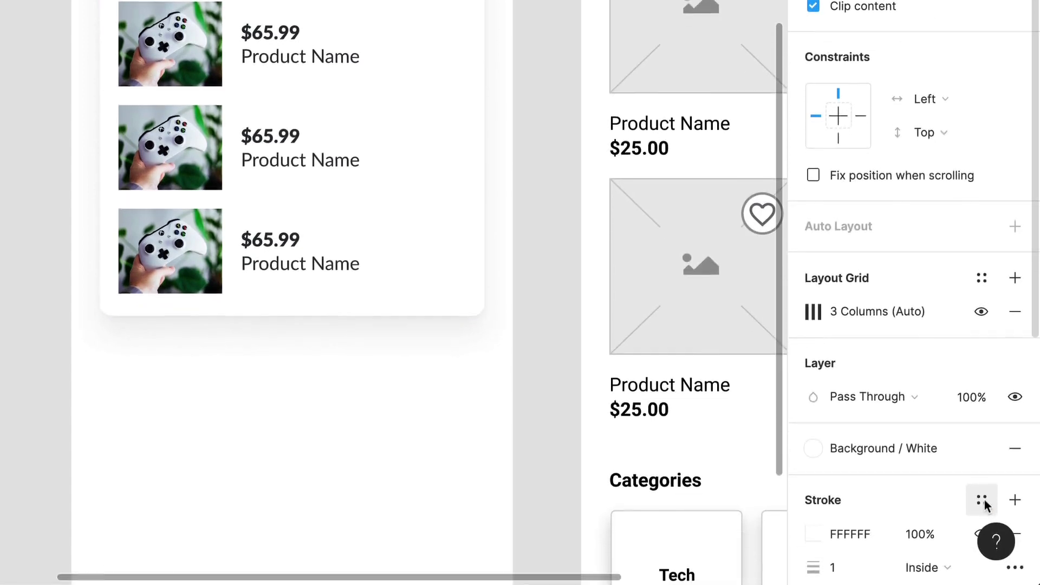
scroll(985, 564, down, 2)
click(982, 449)
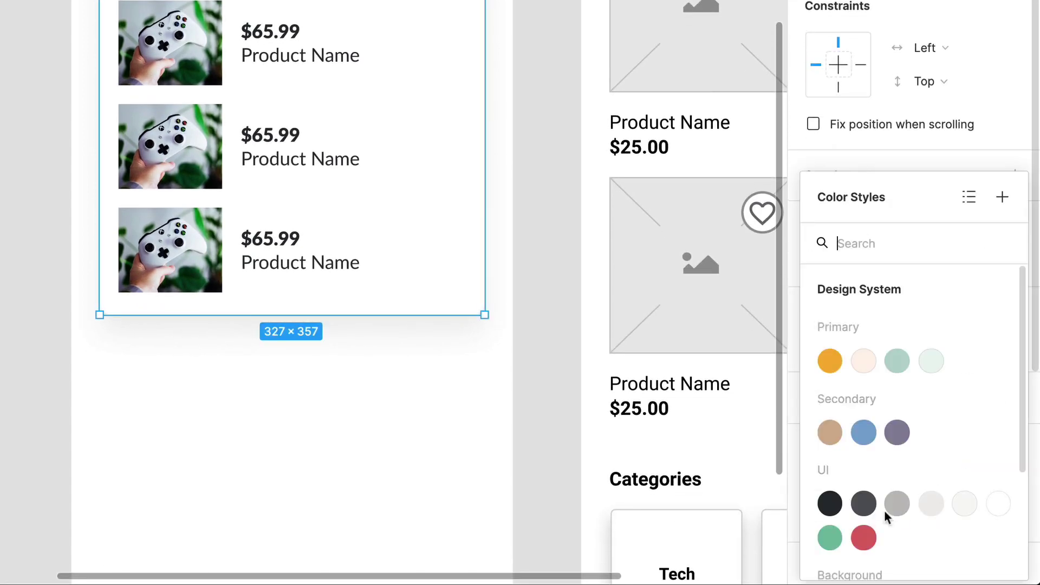
click(961, 506)
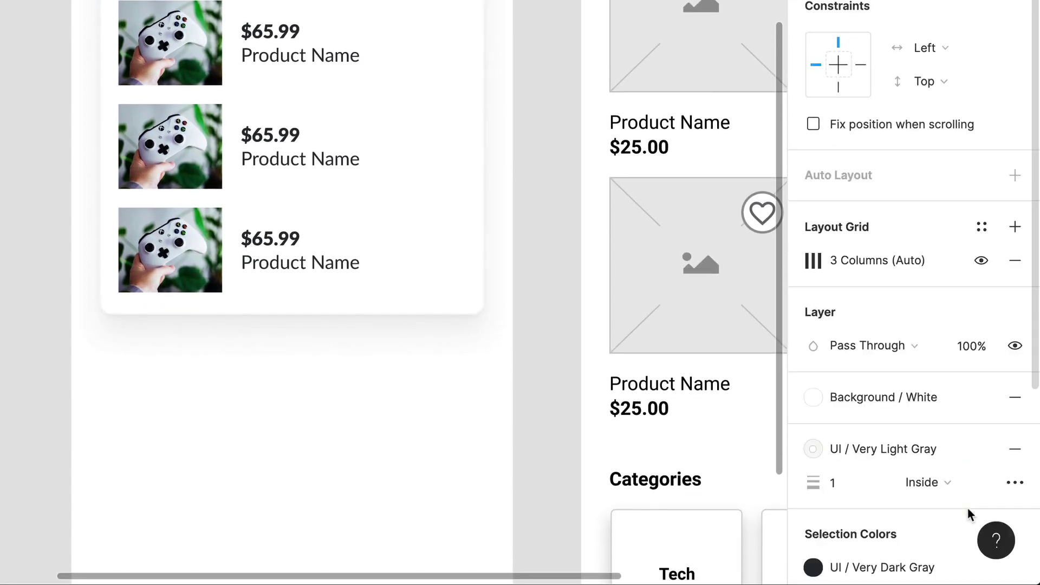
scroll(398, 474, down, 3)
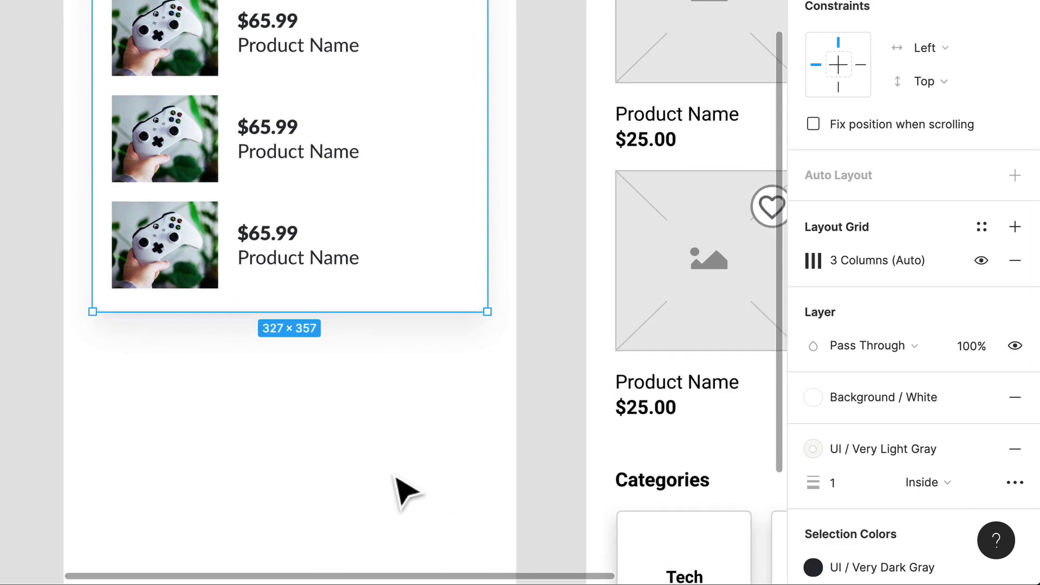
scroll(261, 225, up, 10)
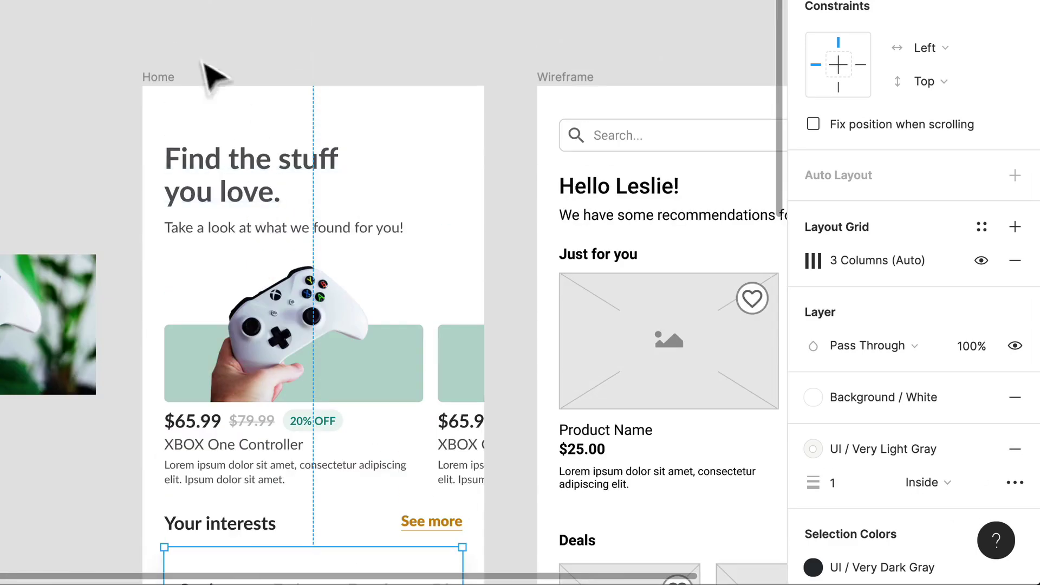
click(154, 88)
Step: Fill the Home frame with the Background / Very Light Gray style
scroll(204, 314, down, 10)
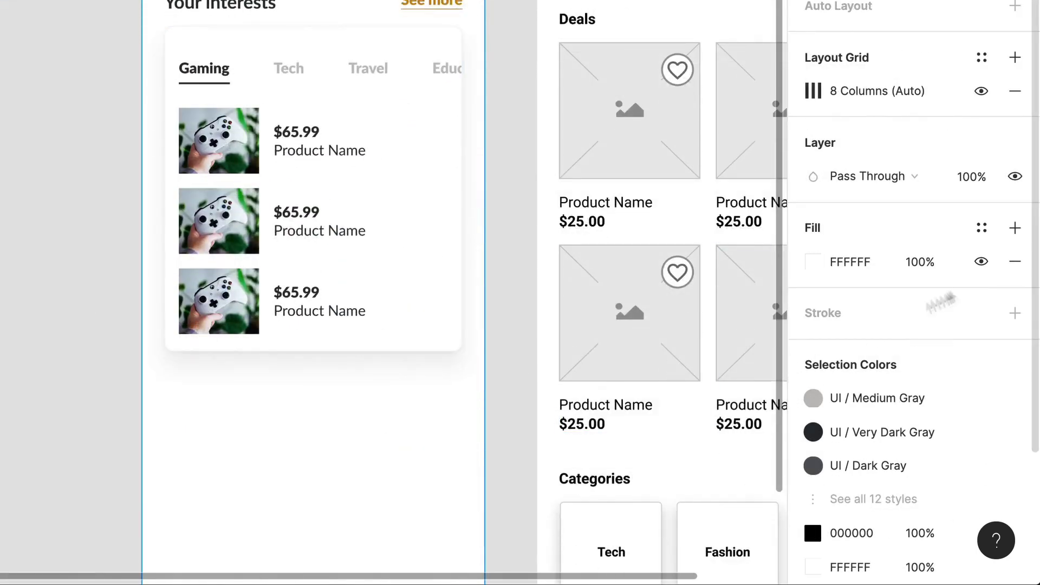
click(982, 227)
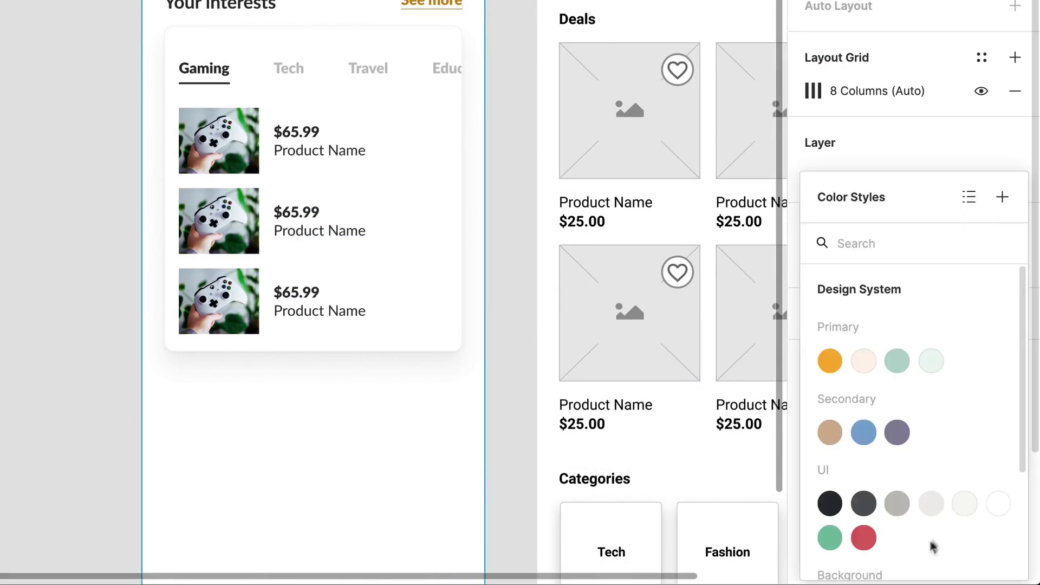
scroll(866, 467, down, 3)
click(866, 467)
scroll(464, 325, up, 5)
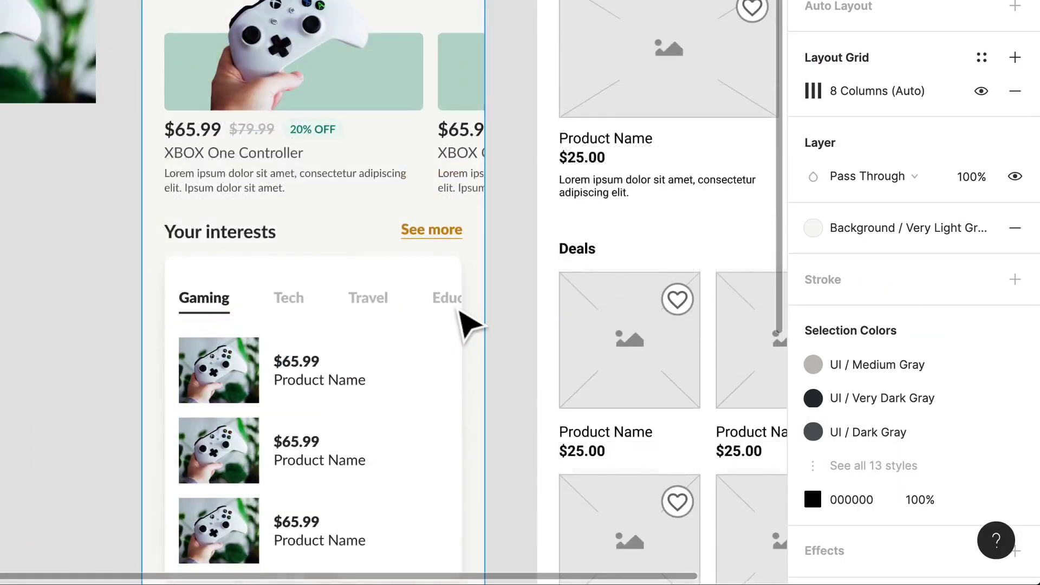
scroll(517, 406, down, 5)
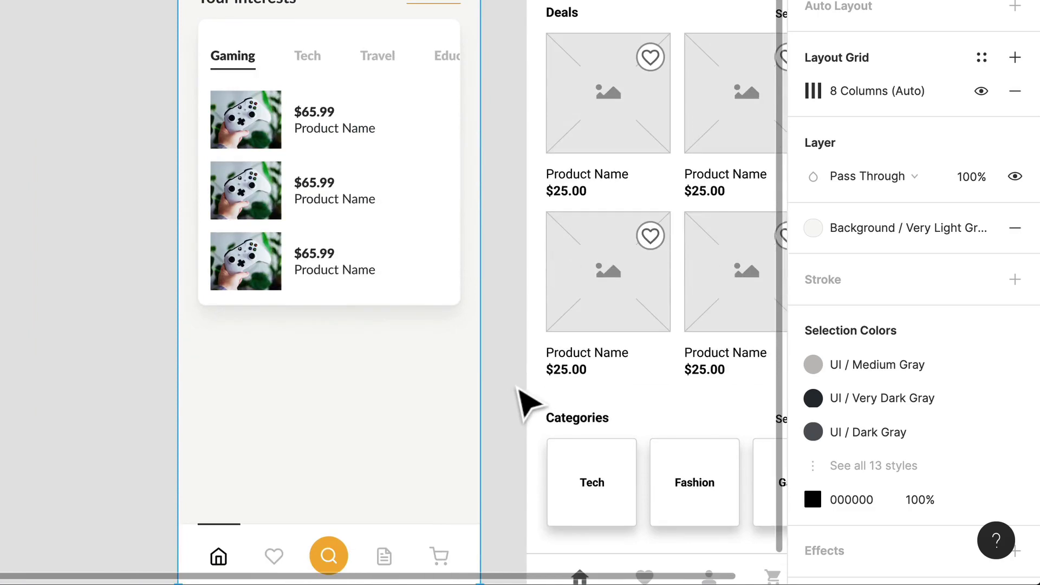
Step: Try a Teal Muted Gray fill on Home, undo it, and select the interests card
click(878, 228)
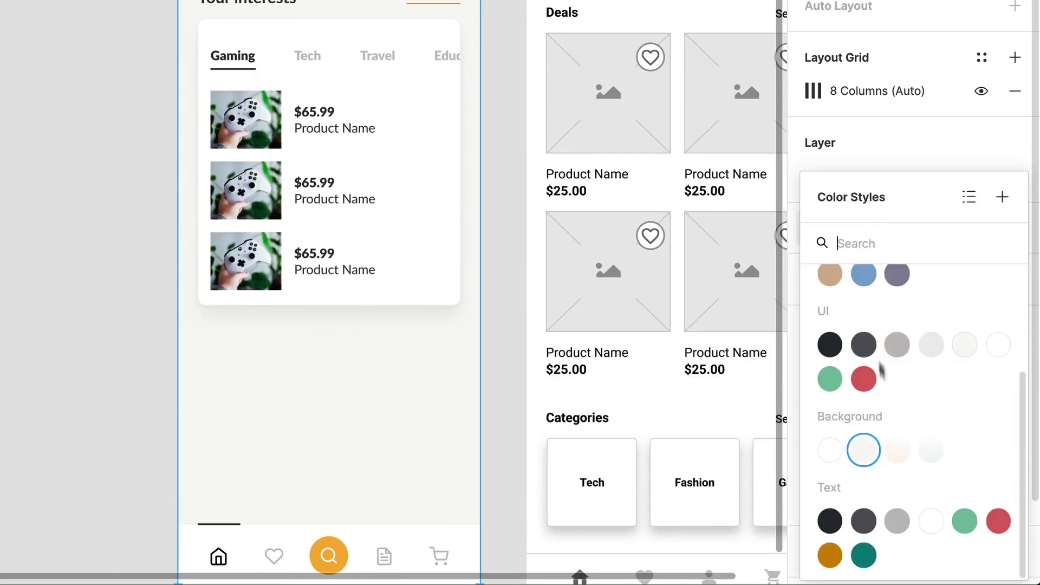
click(927, 451)
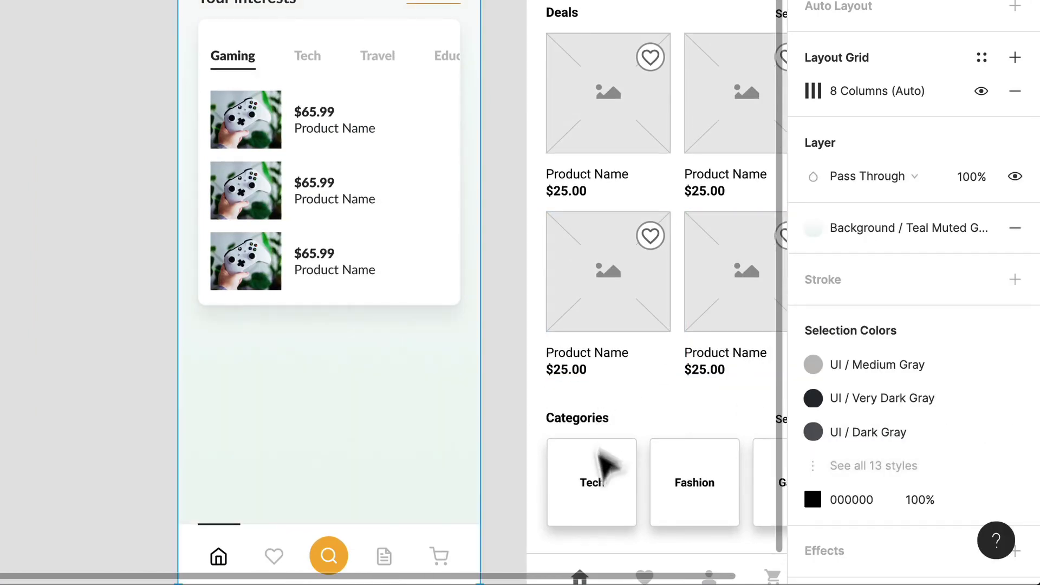
scroll(472, 461, up, 6)
scroll(464, 454, down, 4)
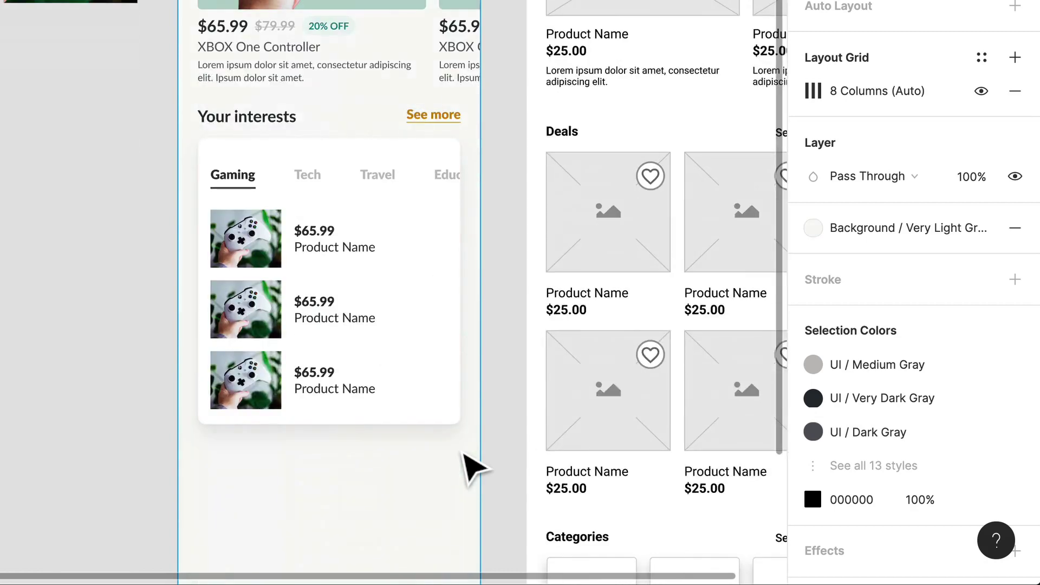
key(ctrl+z)
click(504, 332)
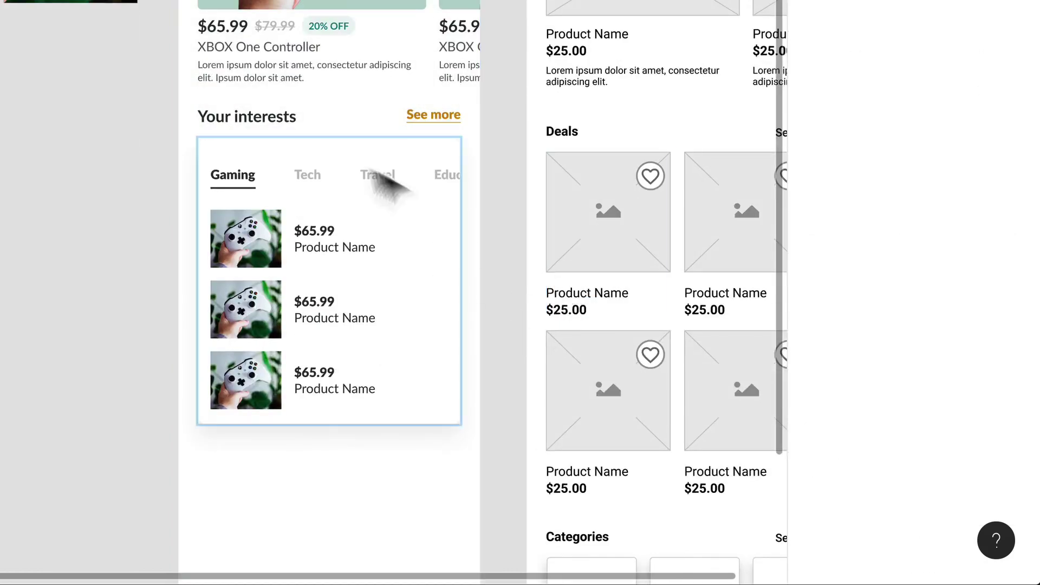
click(371, 391)
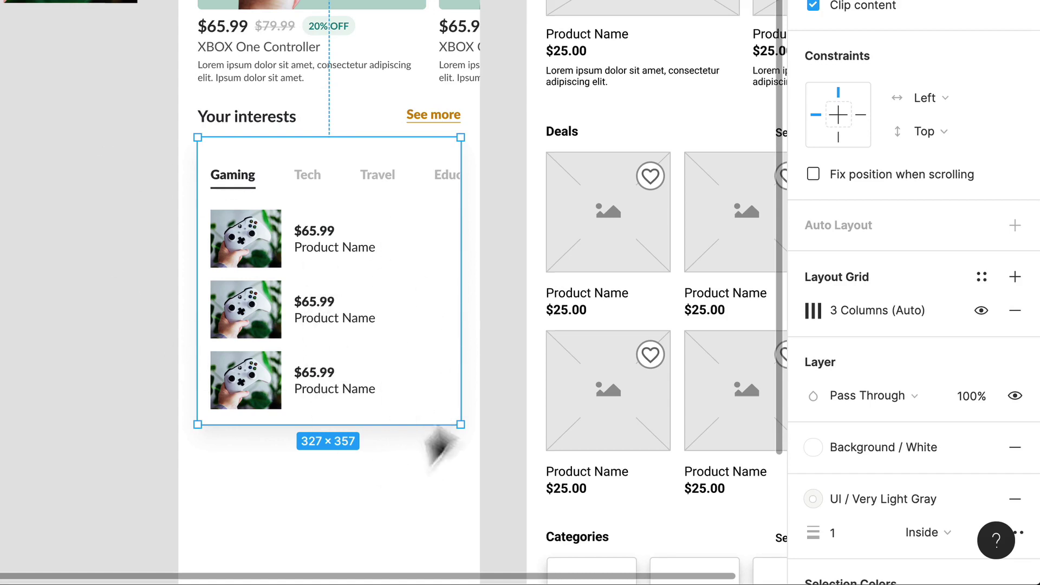
right_click(368, 319)
click(140, 396)
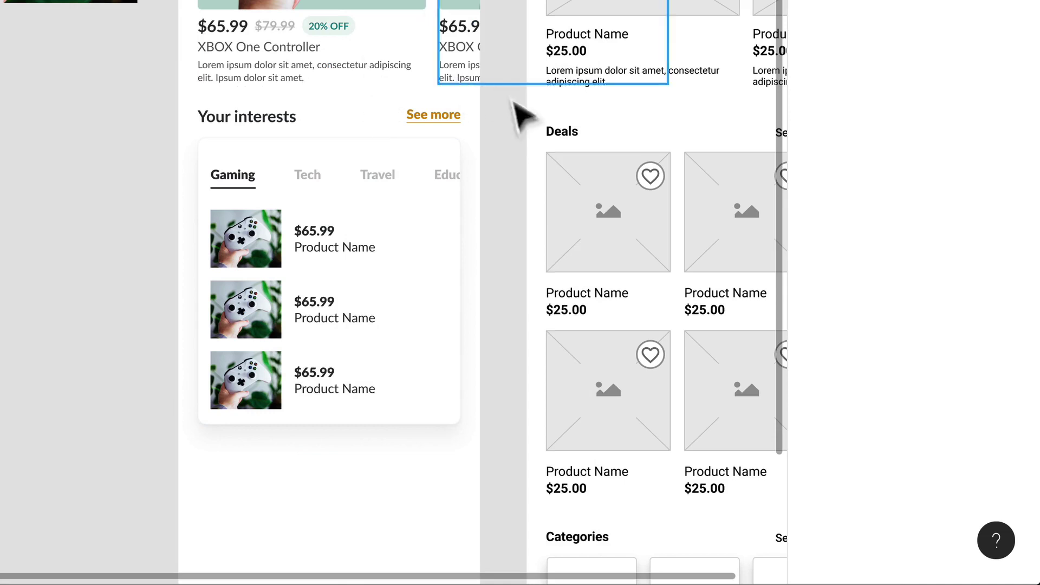
scroll(476, 104, up, 5)
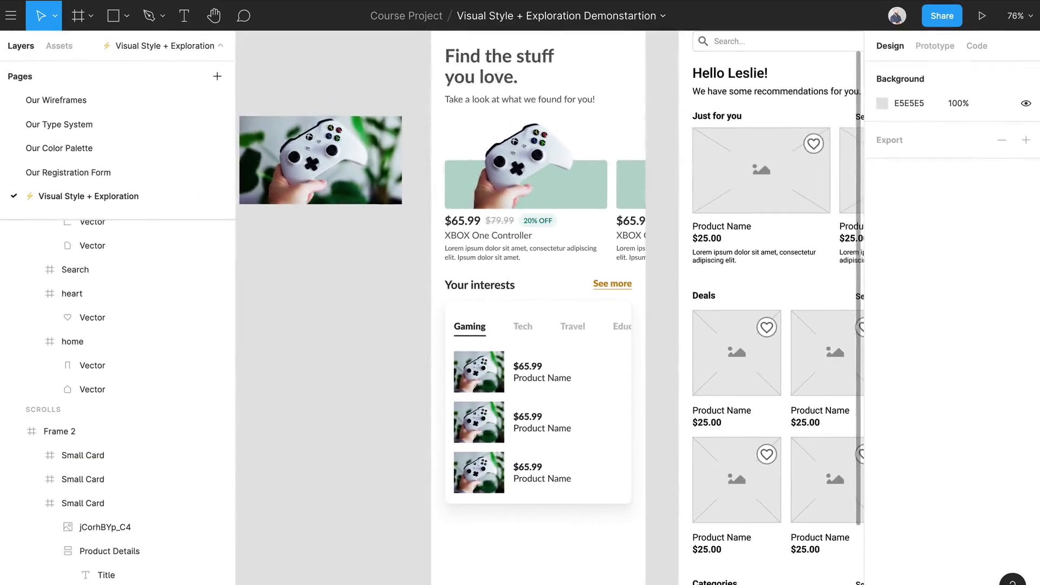
scroll(549, 307, down, 2)
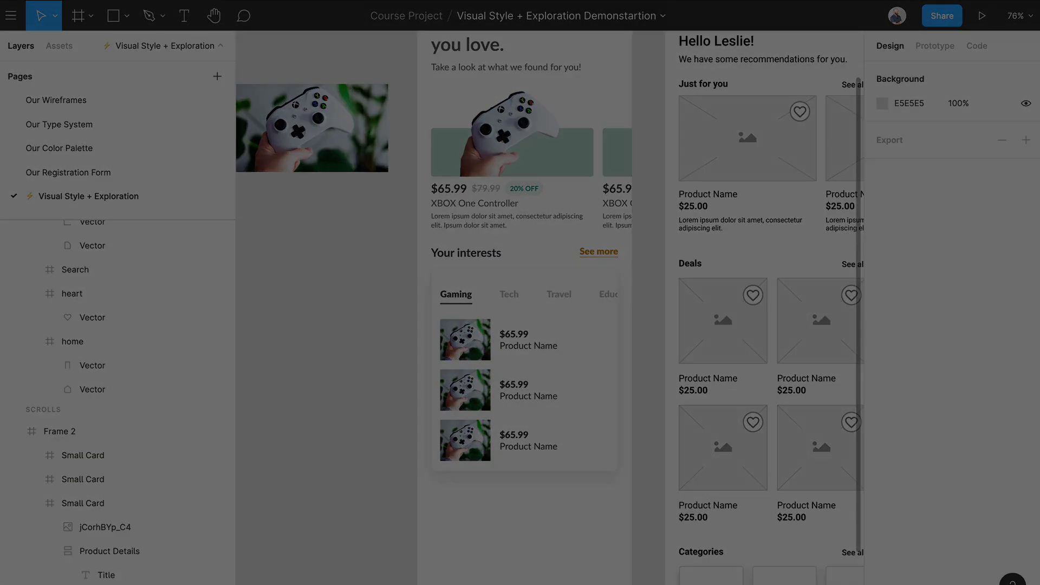